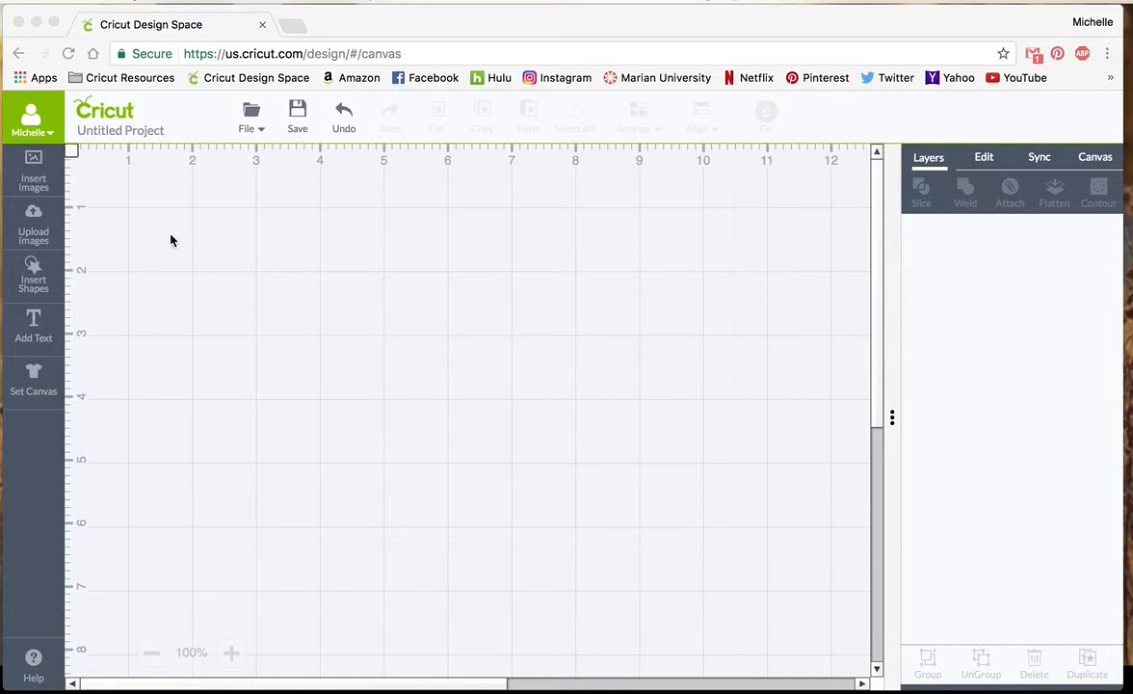
- Upload mickey.jpg from the Downloads folder and classify it as a simple image
click(41, 228)
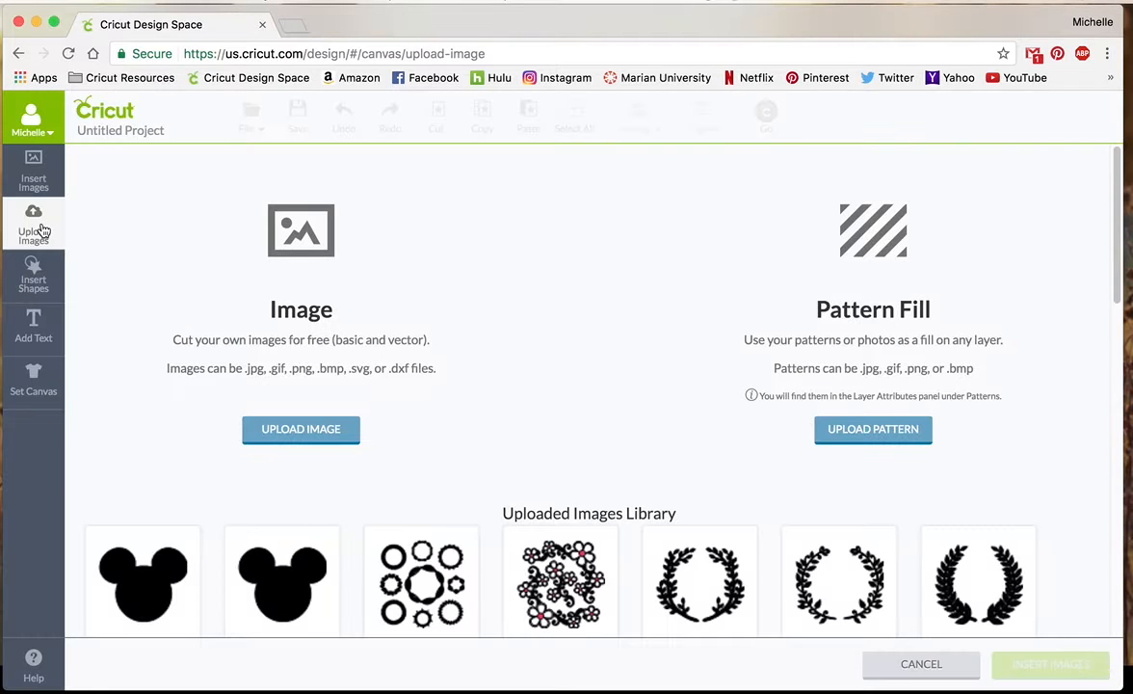
click(304, 432)
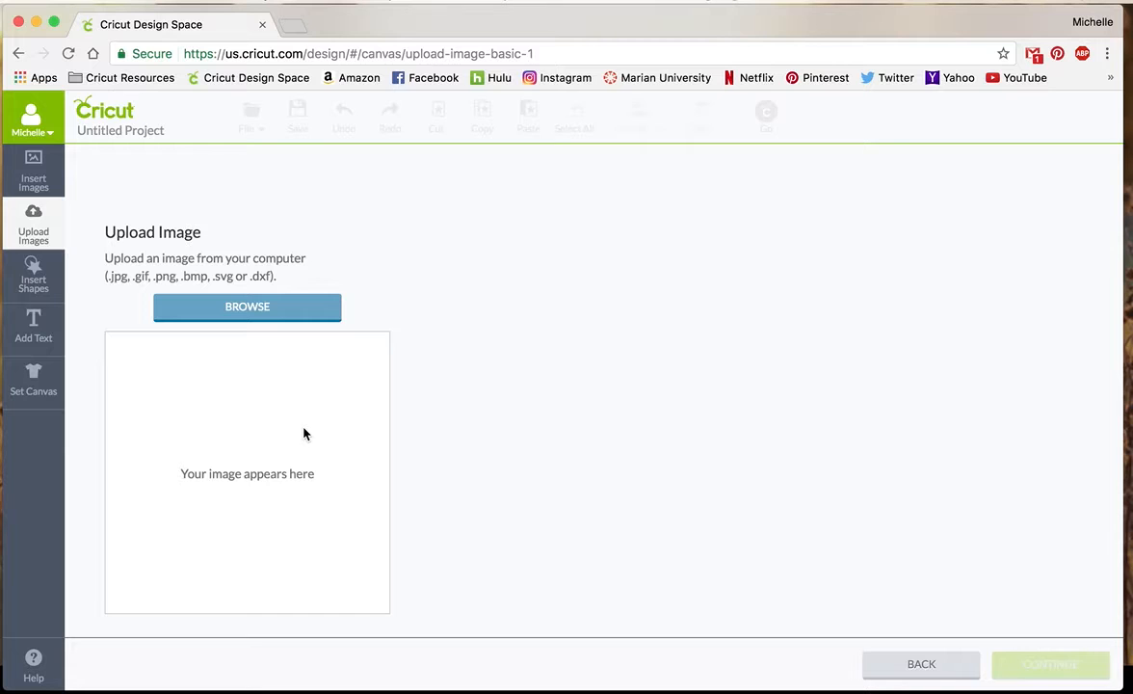
click(235, 308)
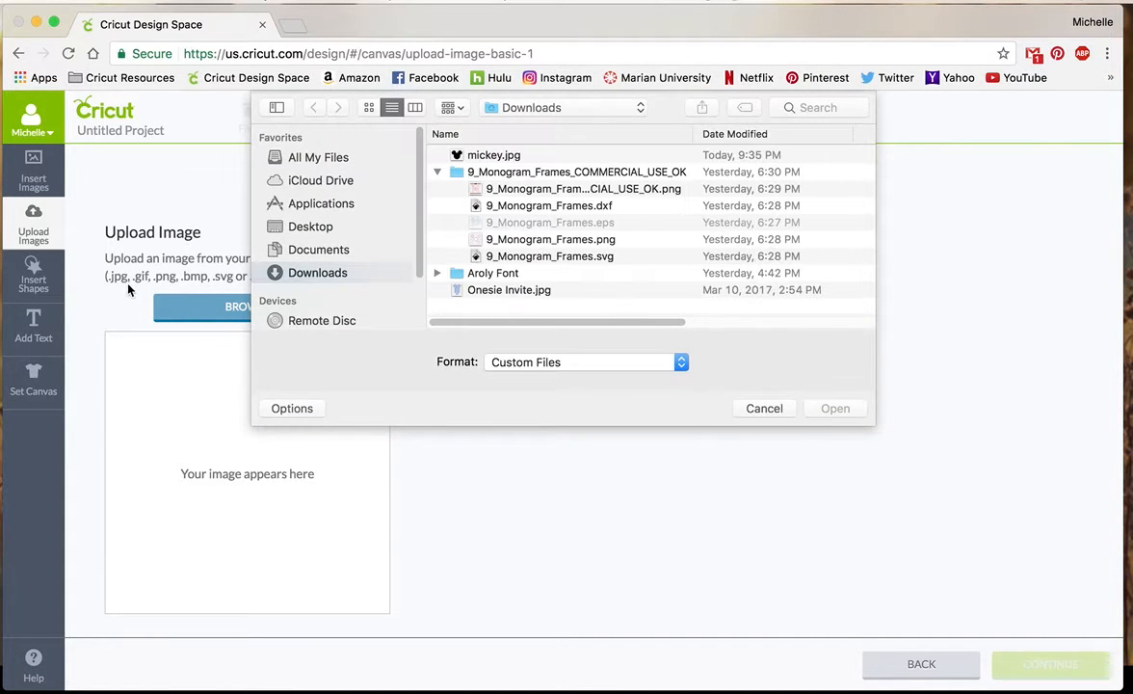
double_click(501, 156)
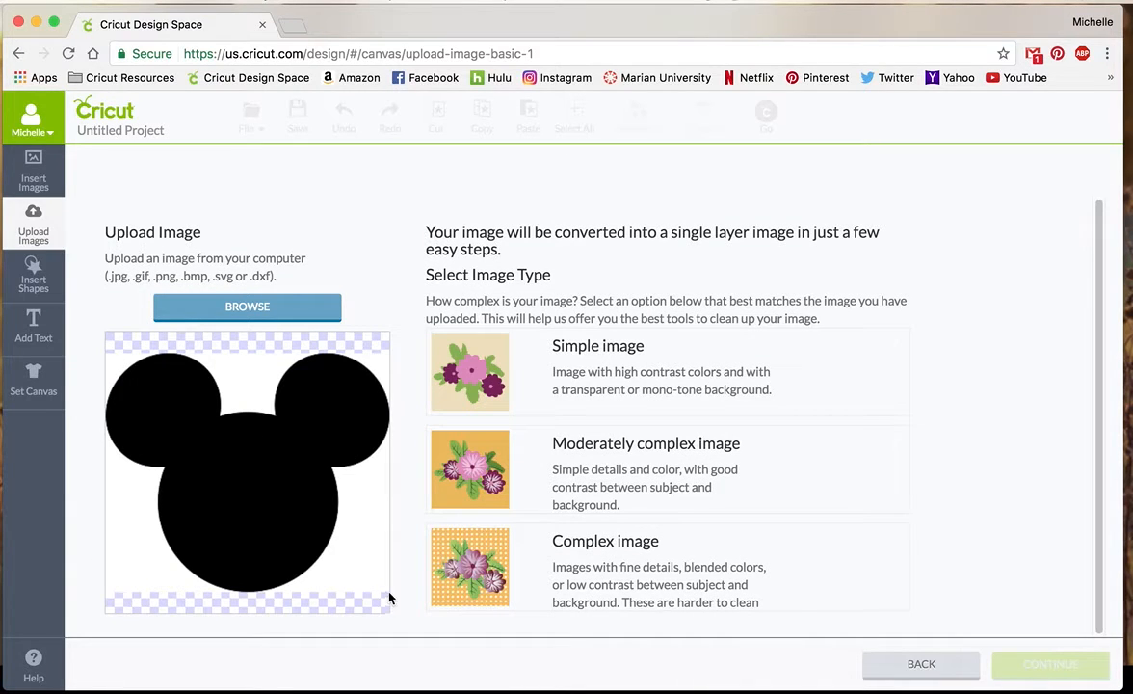
click(459, 599)
click(655, 383)
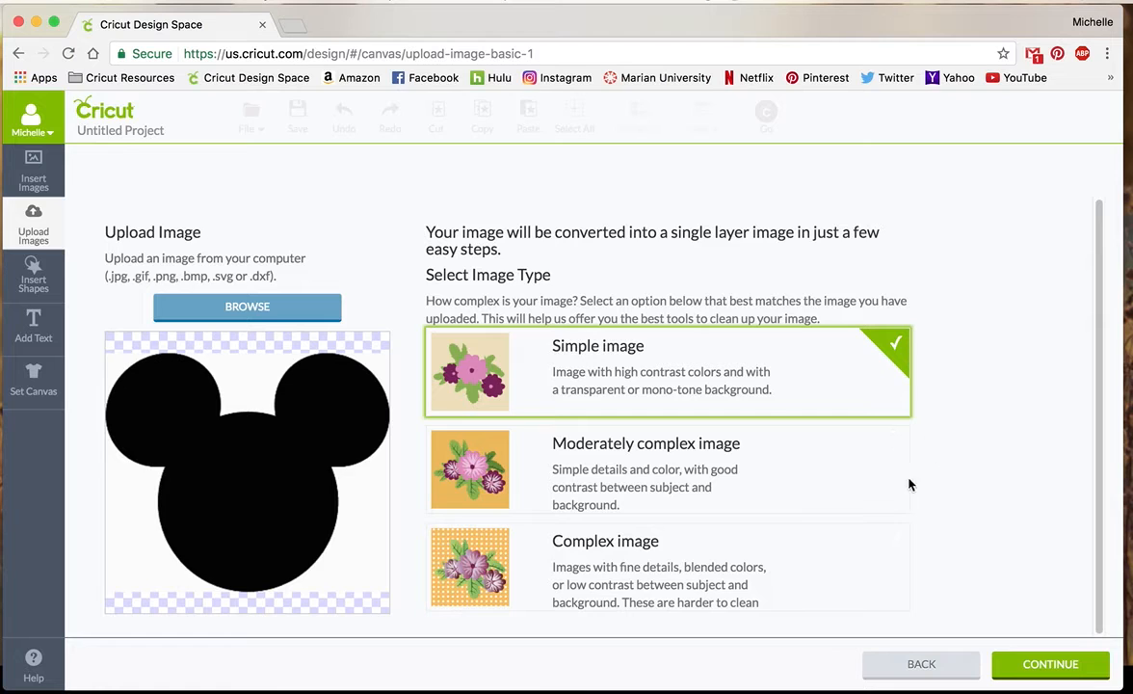
click(1050, 664)
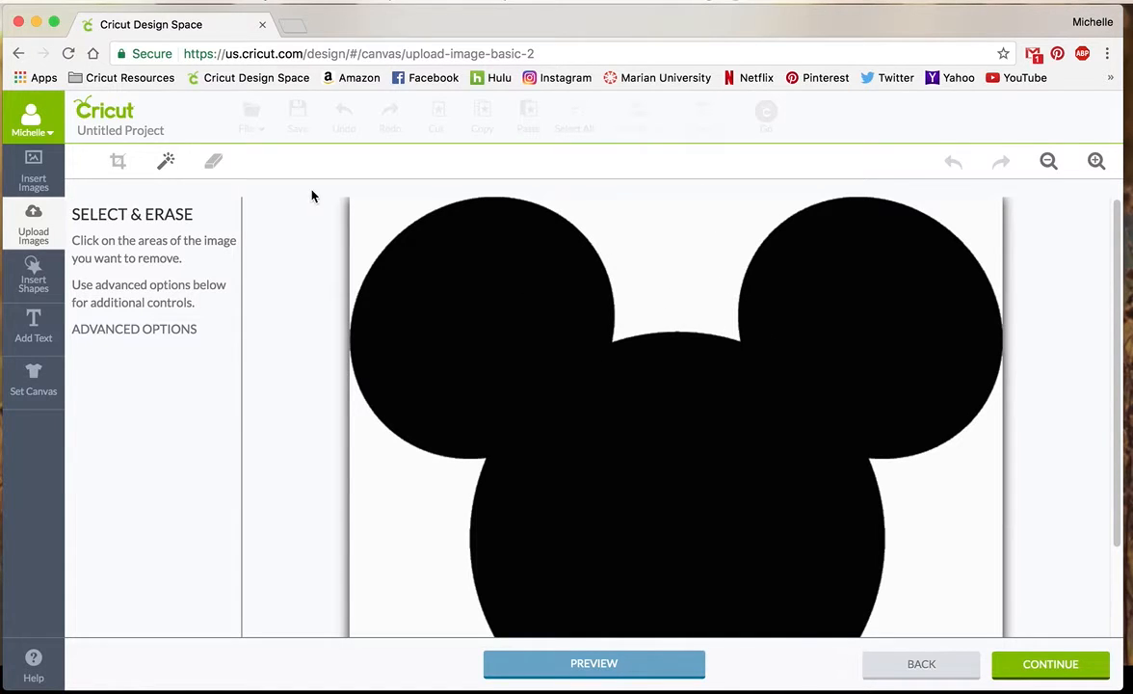
- Erase the white background between the ears and beside the outer edge of the right ear with Select & Erase
click(1049, 163)
click(1049, 163)
click(1049, 164)
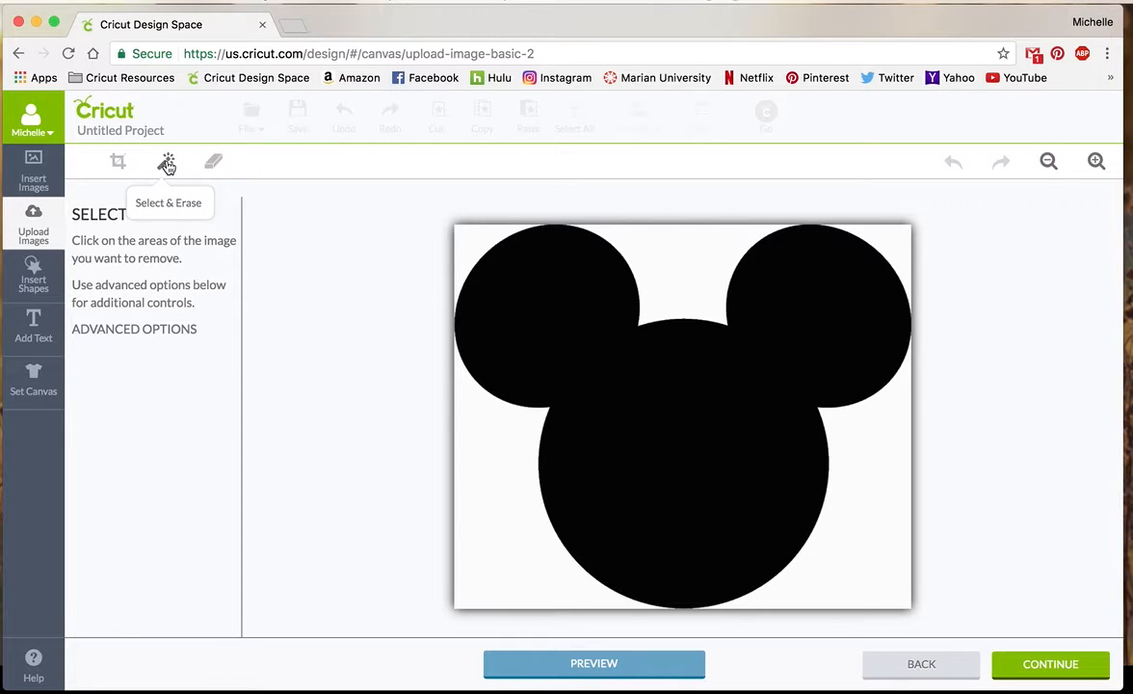
click(667, 269)
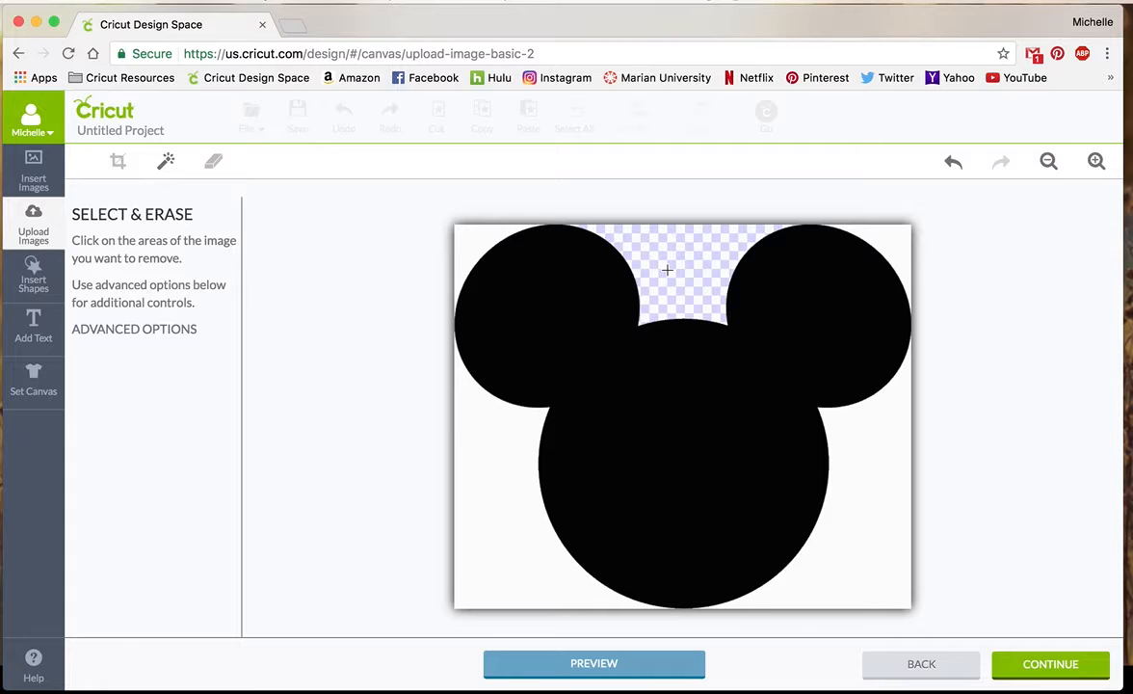
click(898, 239)
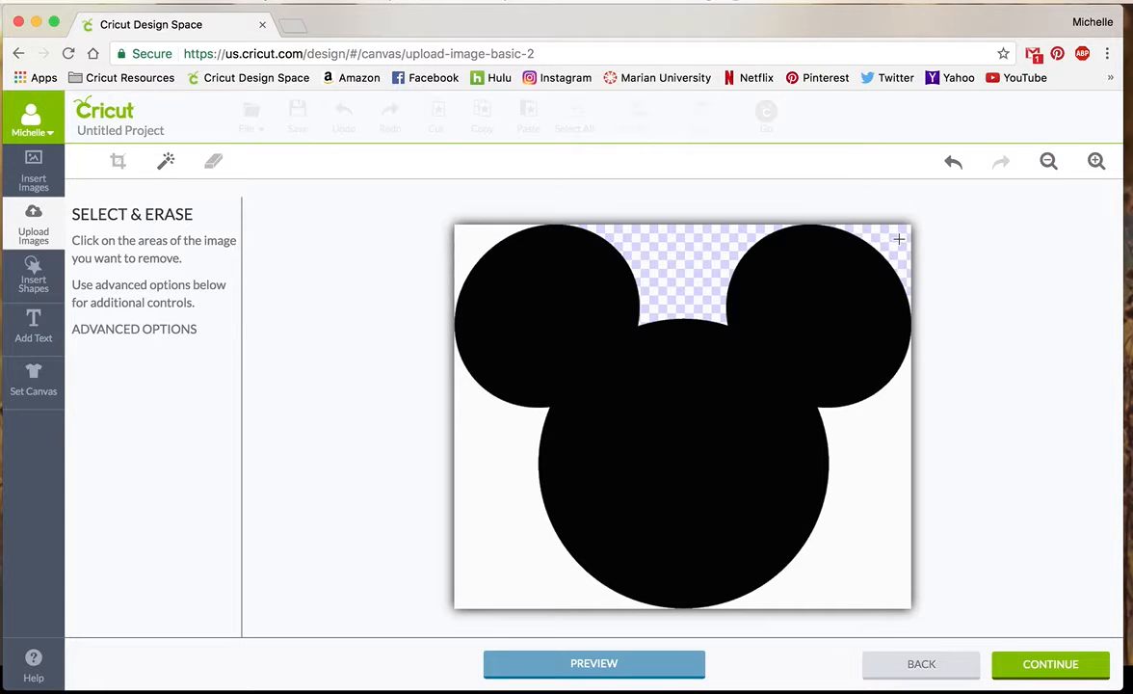
click(214, 172)
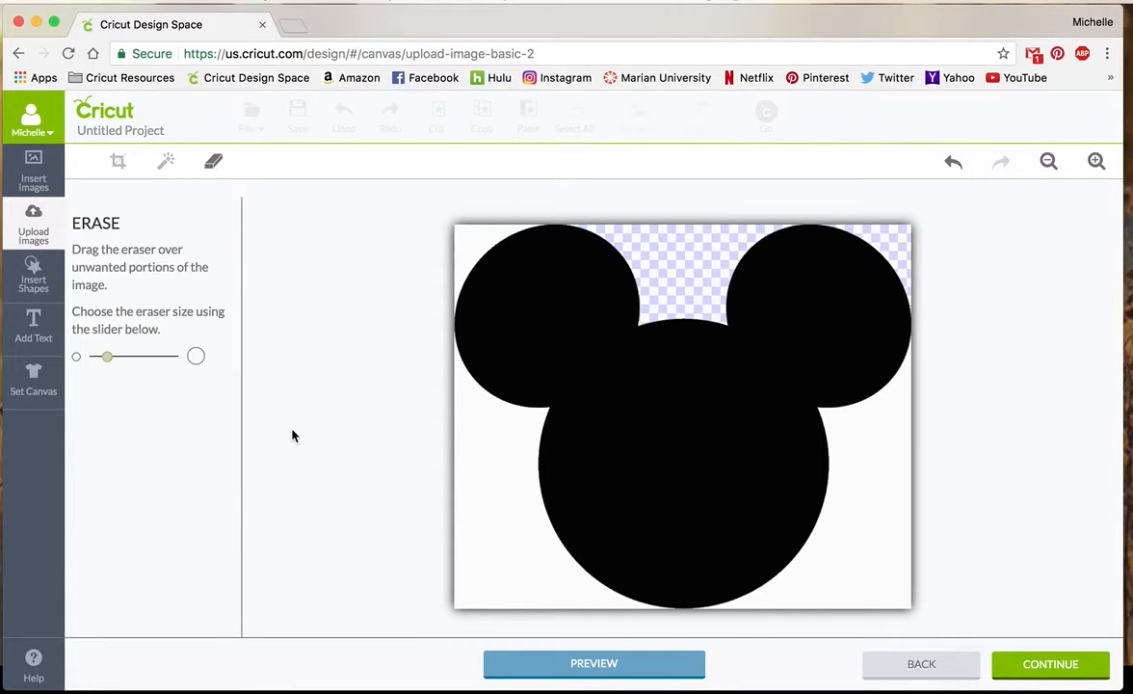
mouse_move(458, 427)
mouse_down()
mouse_move(475, 462)
mouse_move(495, 448)
mouse_move(586, 458)
mouse_move(473, 482)
mouse_up()
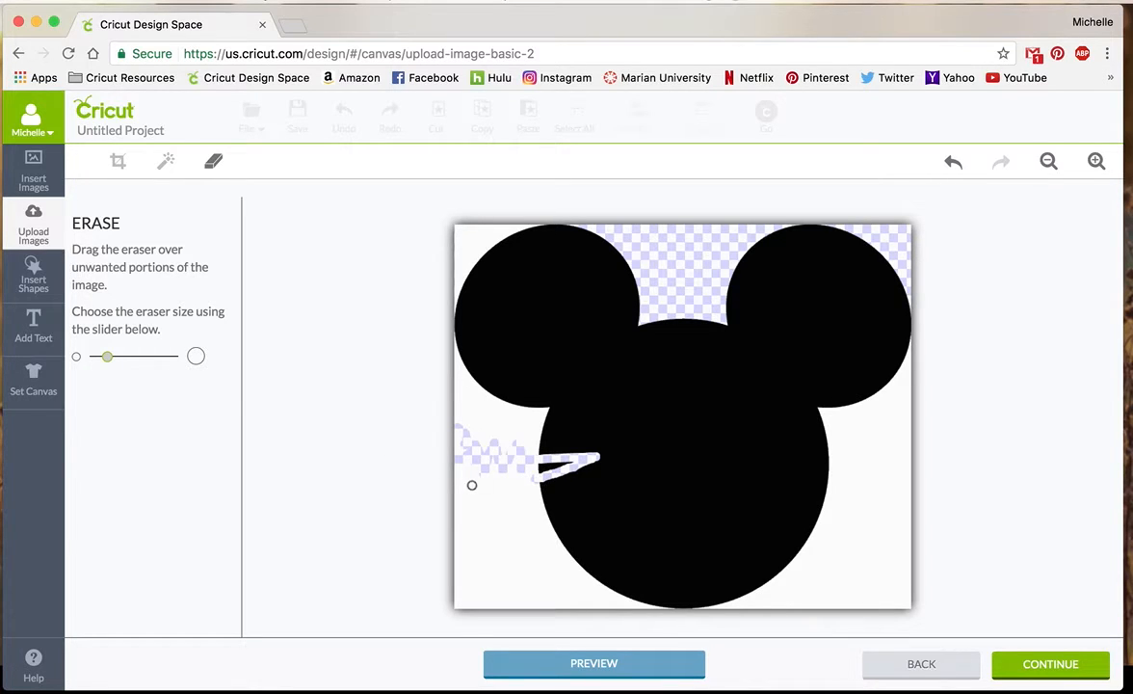
click(953, 163)
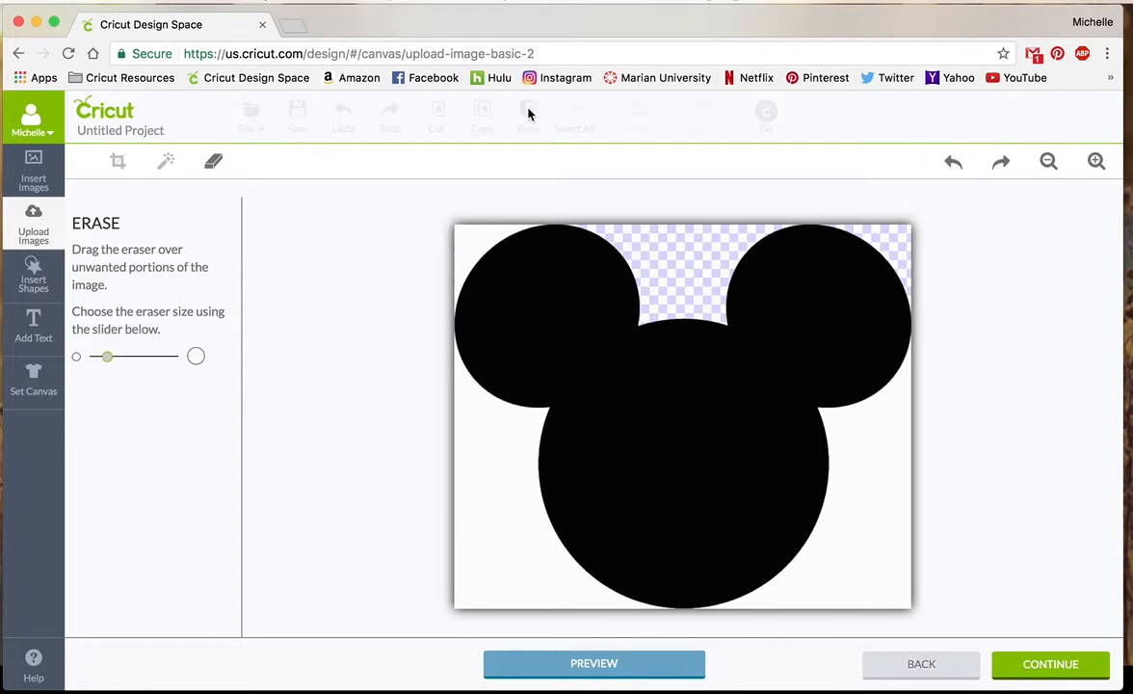
- Remove the white background on both sides of the face and beside the left ear with Select & Erase
click(166, 161)
click(510, 482)
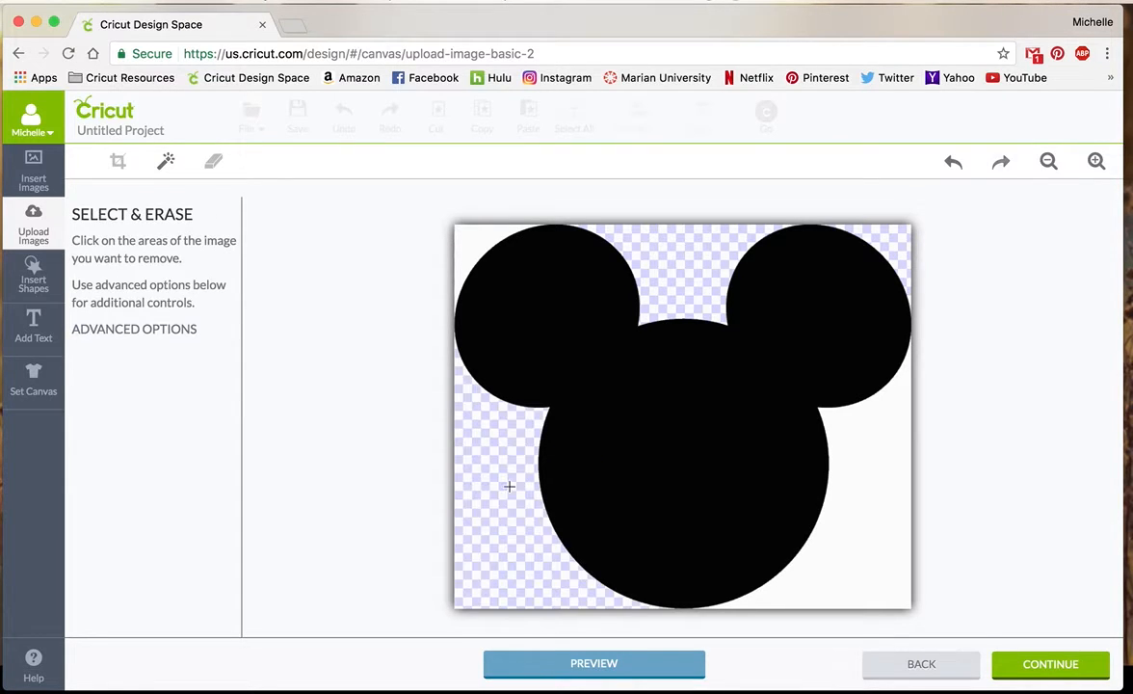
click(886, 515)
click(471, 239)
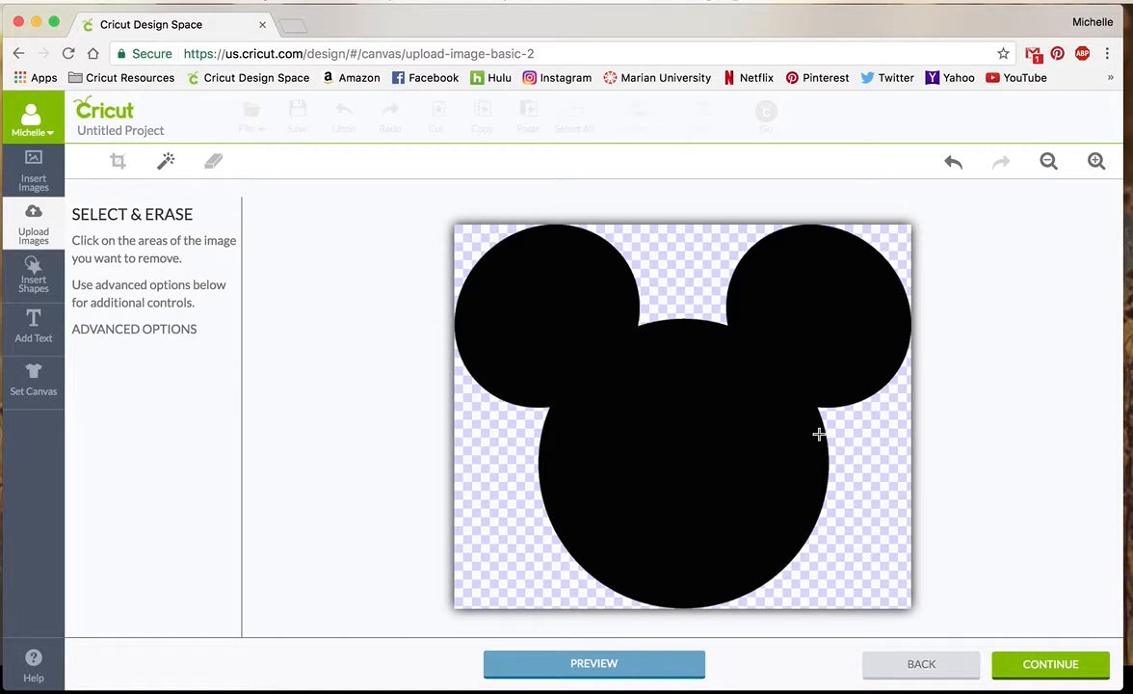
- Save the cleaned-up image as a Cut image under the name mickey
click(1067, 667)
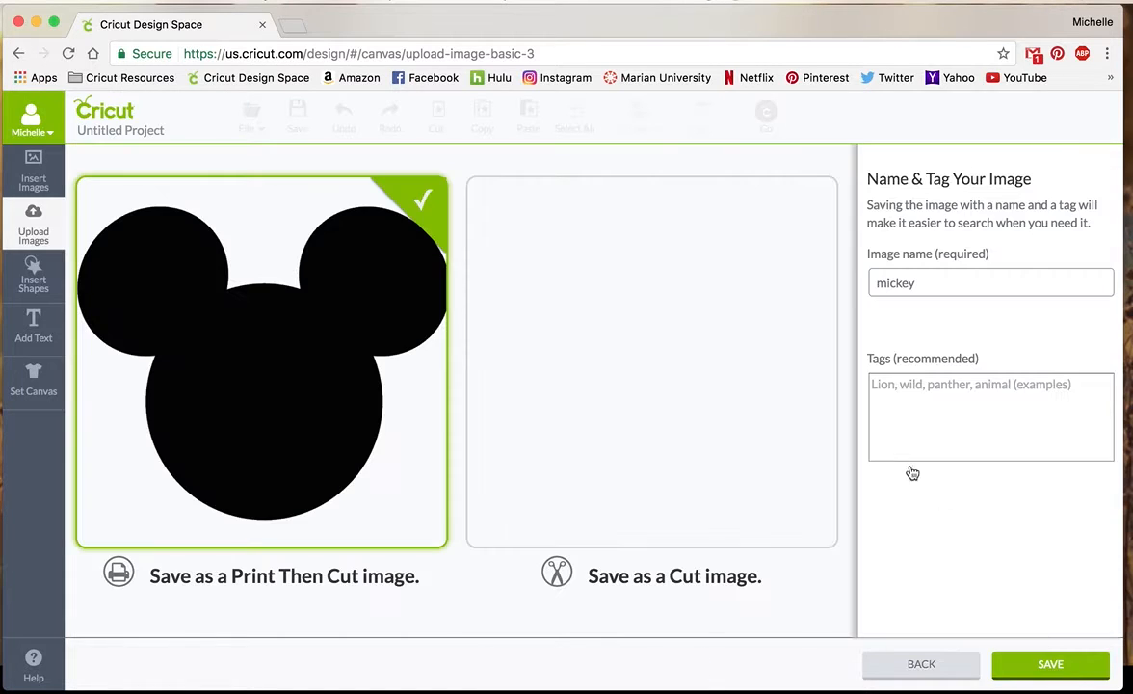
click(693, 409)
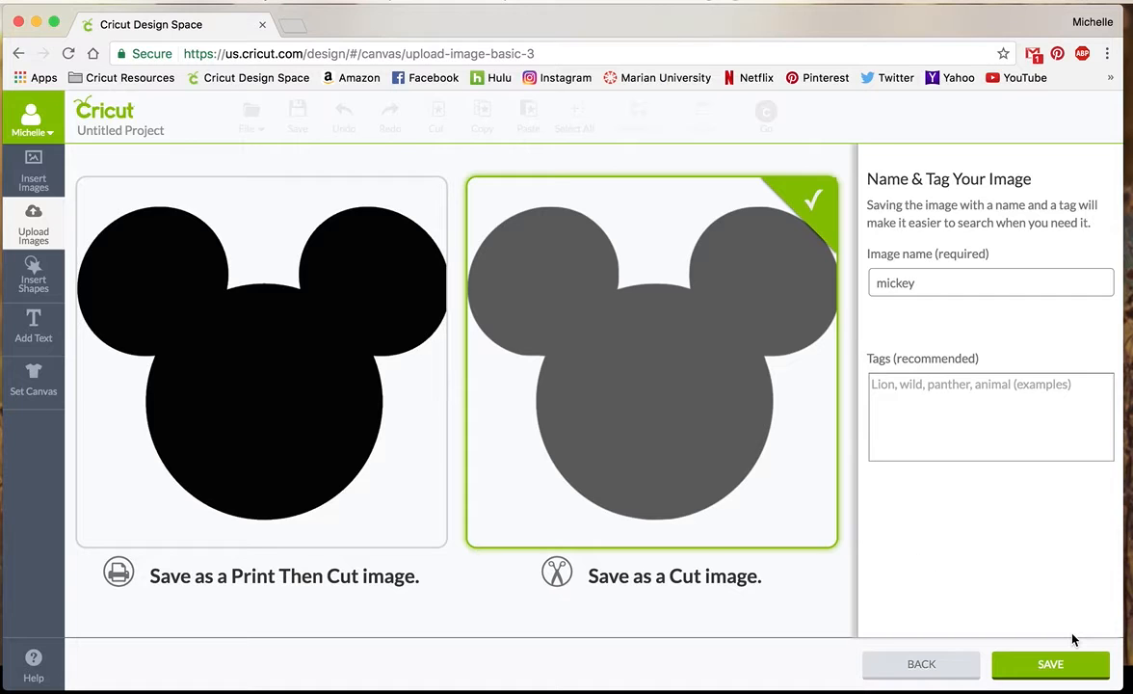
click(1065, 669)
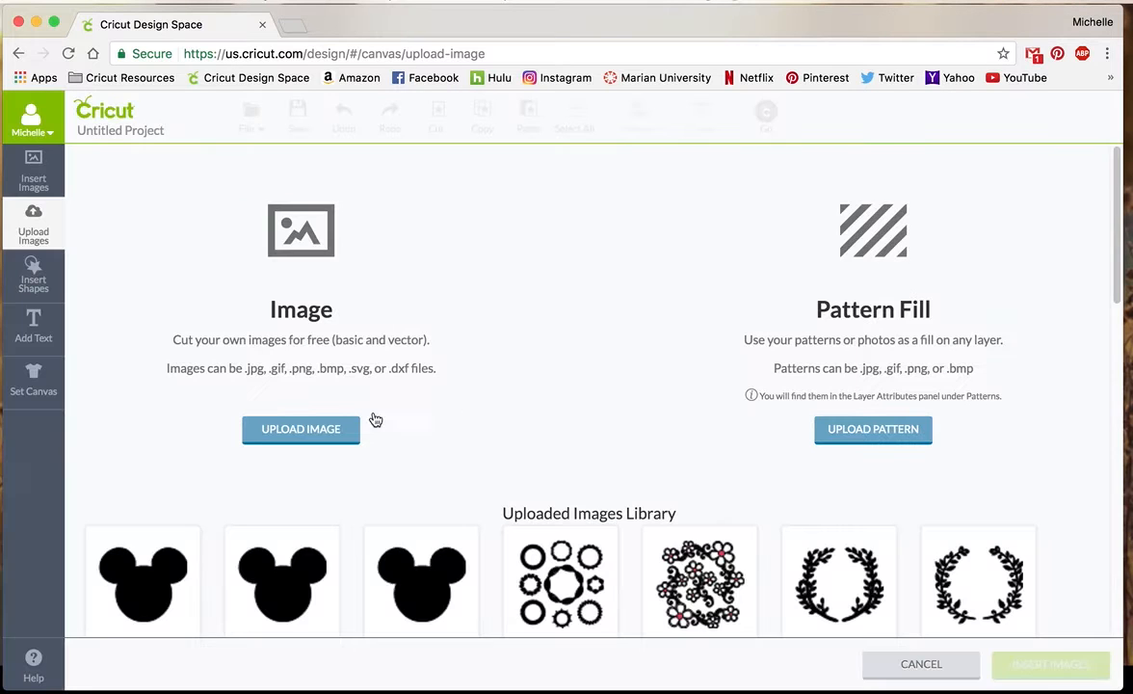
- Insert the newly uploaded mickey image from the library and move it toward the upper middle of the canvas
click(97, 558)
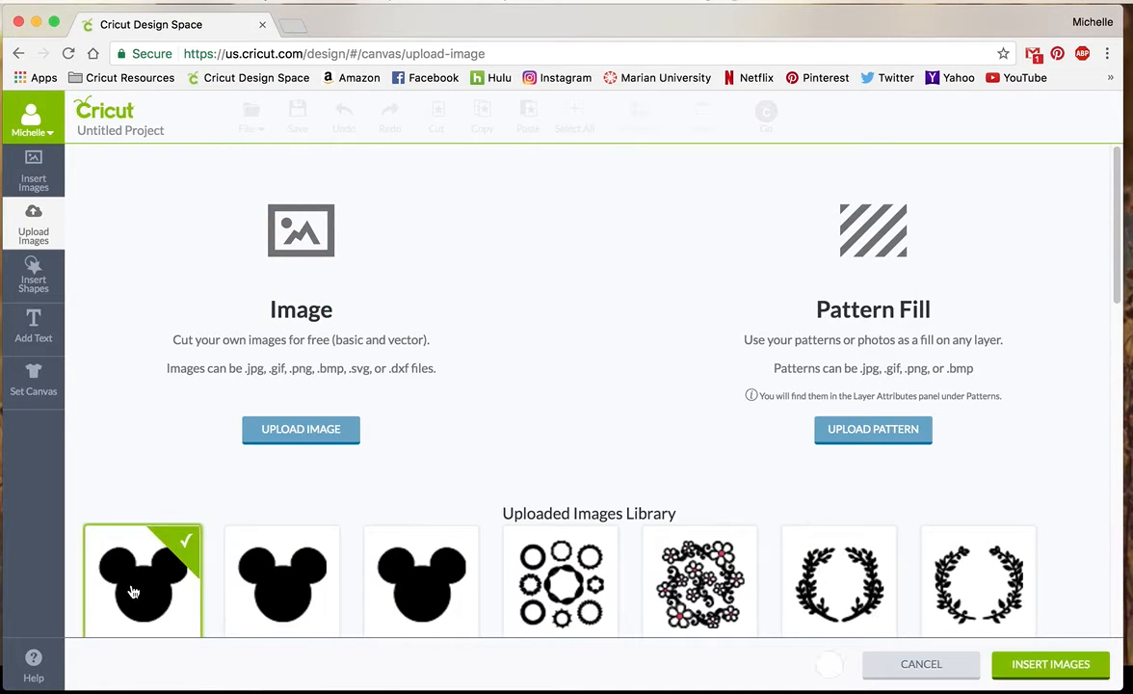
click(1000, 667)
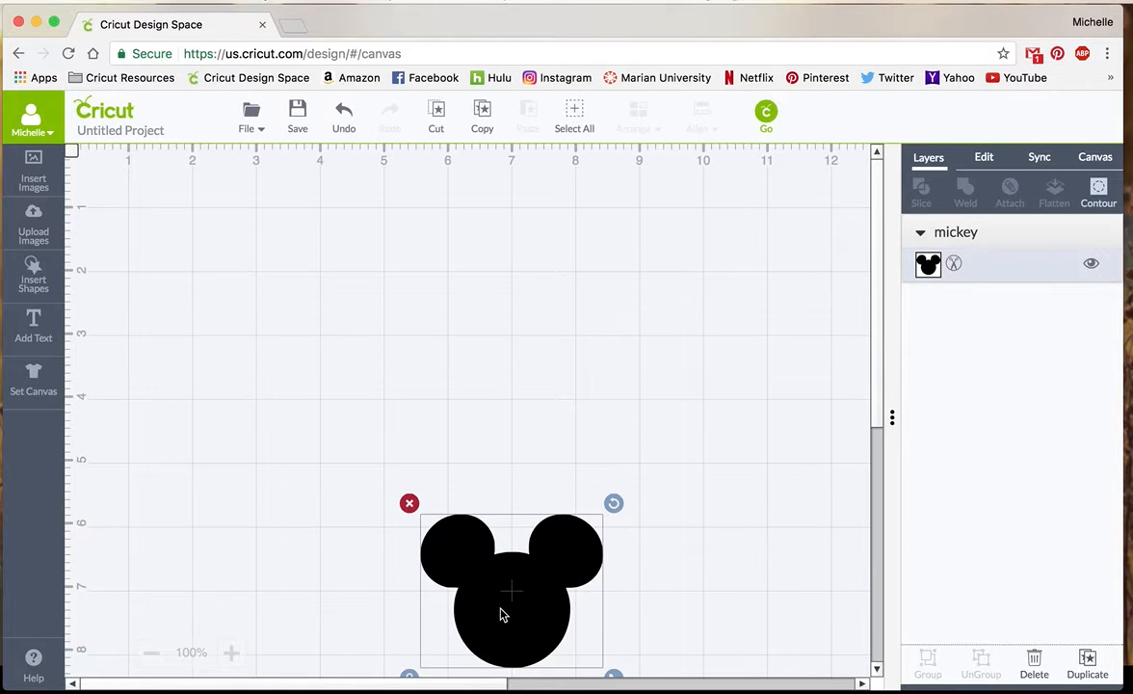
drag(511, 590, 412, 281)
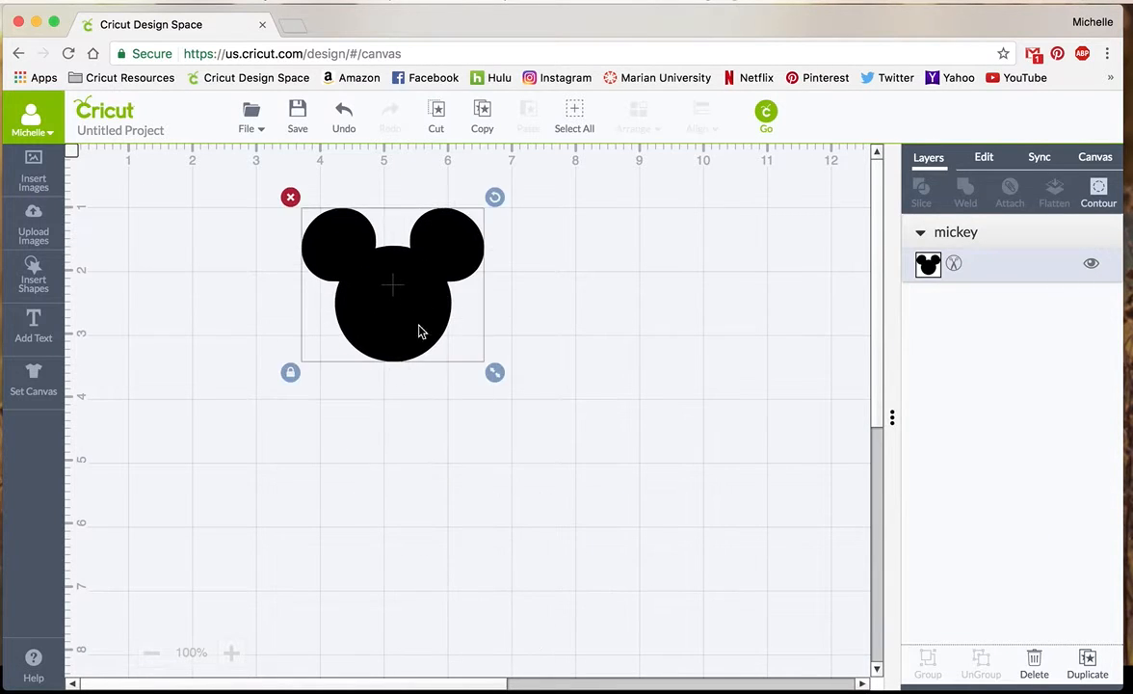
- Enlarge the mickey head proportionally to about 6 in wide and shift it slightly on the canvas
drag(496, 374, 713, 578)
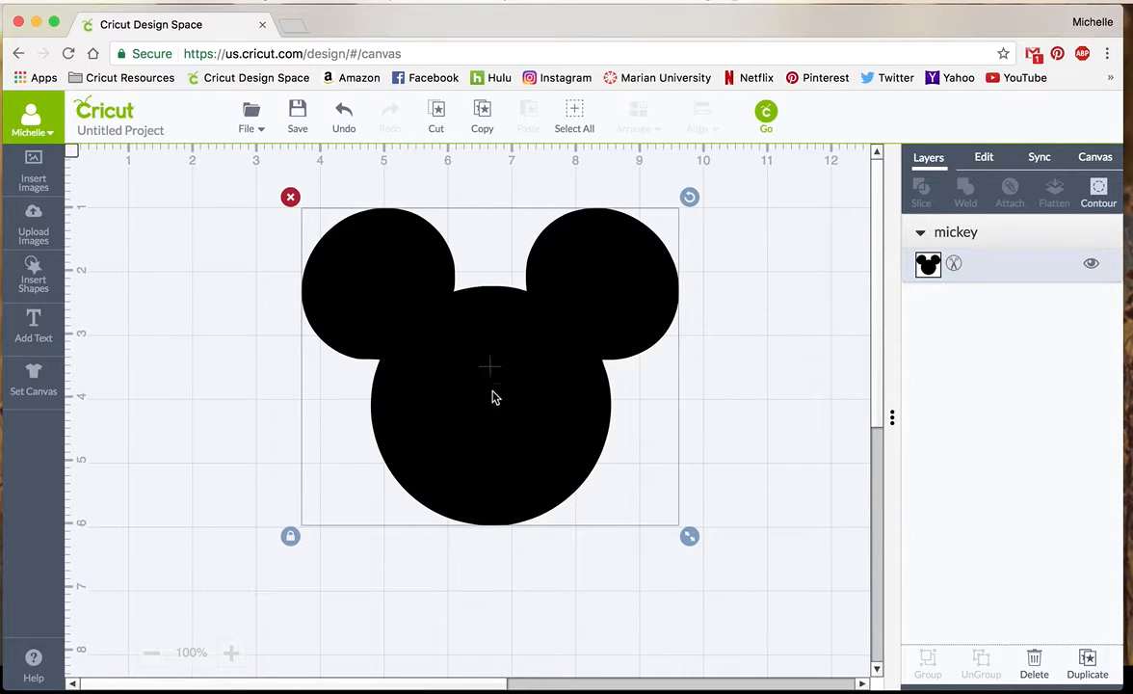
mouse_move(492, 378)
mouse_down()
mouse_move(420, 397)
mouse_move(476, 387)
mouse_up()
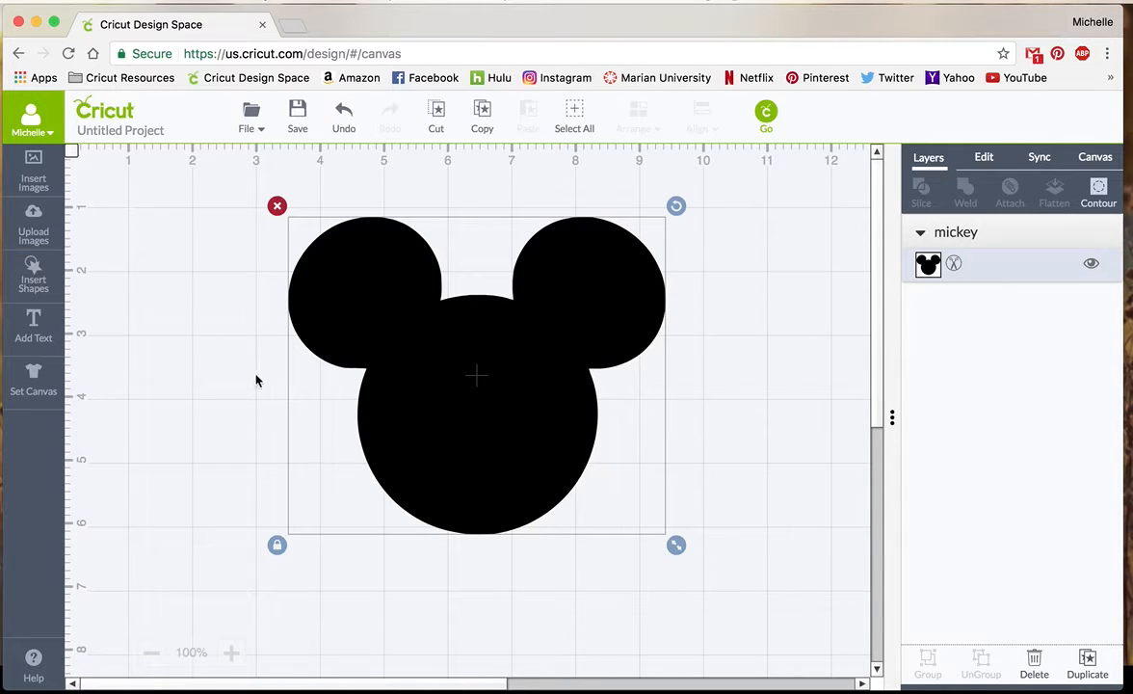
click(212, 387)
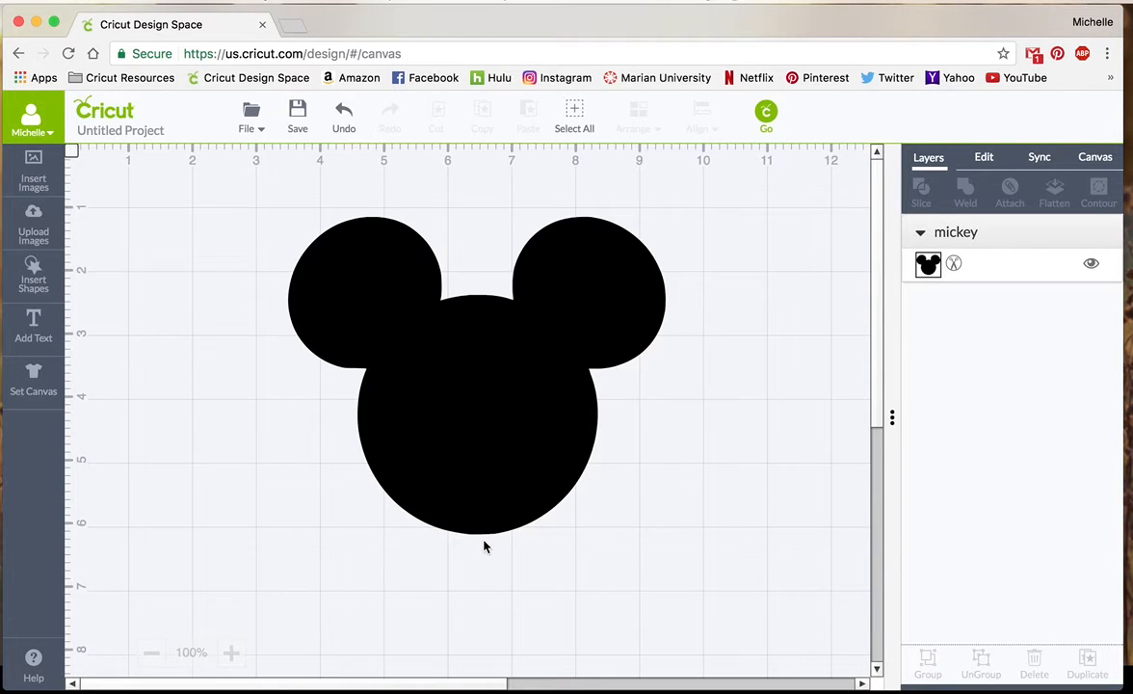
- Insert a square and stretch it into a rectangle about 3.5 by 6 in that covers the right half of the mickey head
click(40, 281)
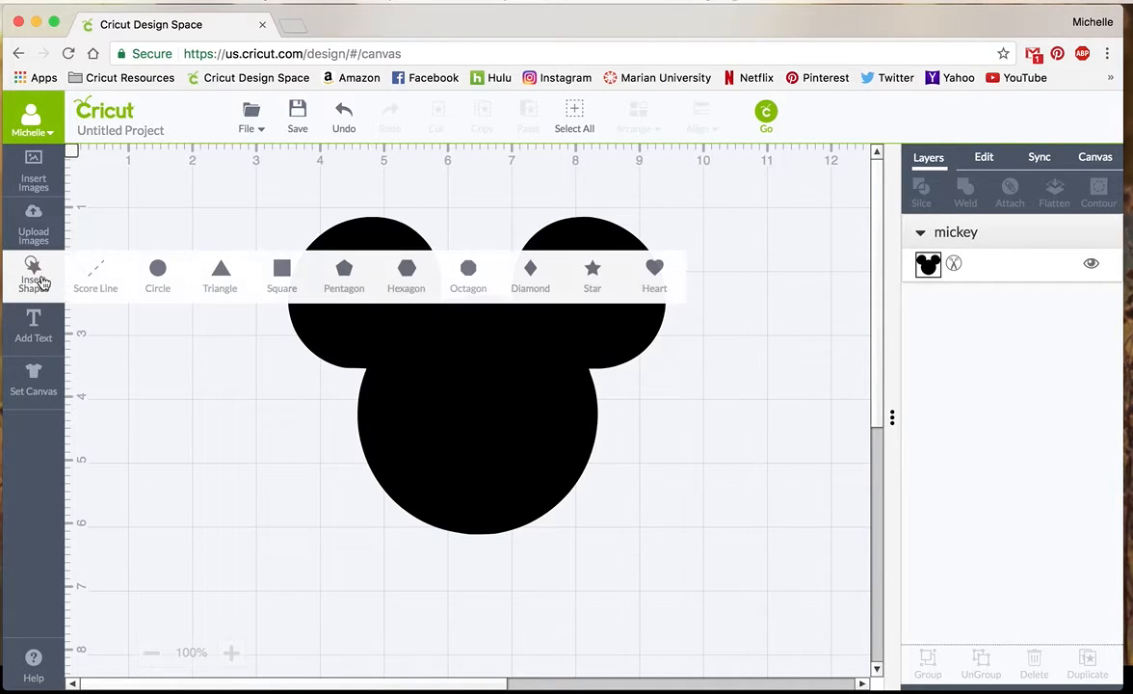
click(282, 273)
click(616, 490)
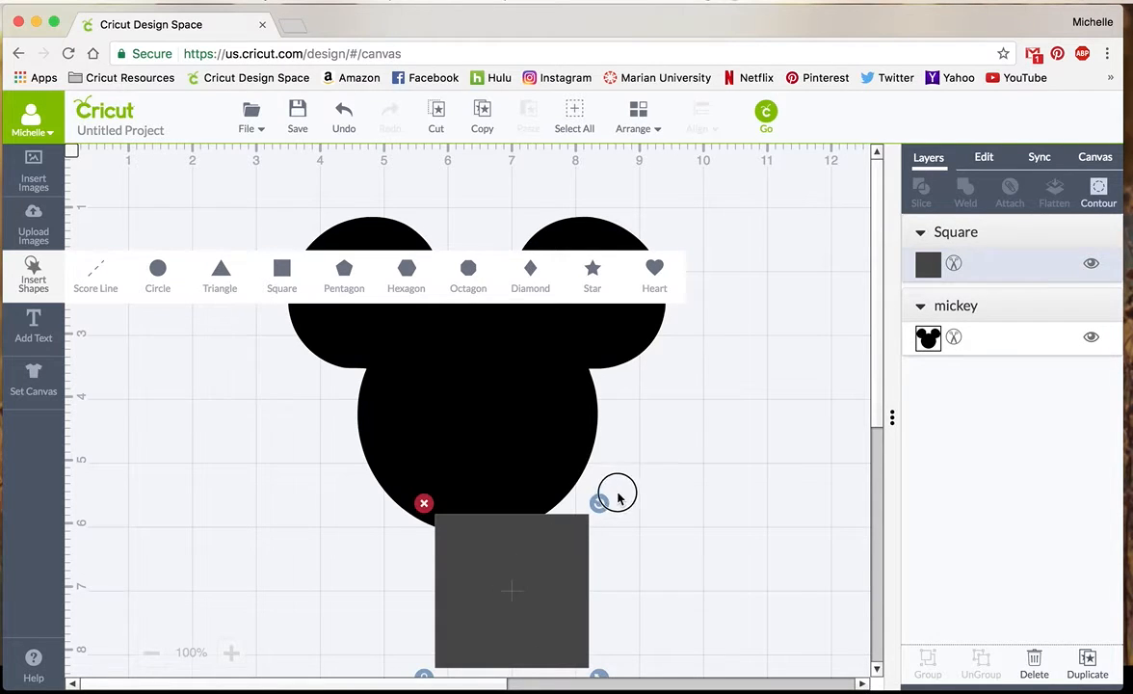
click(515, 590)
drag(515, 589, 558, 262)
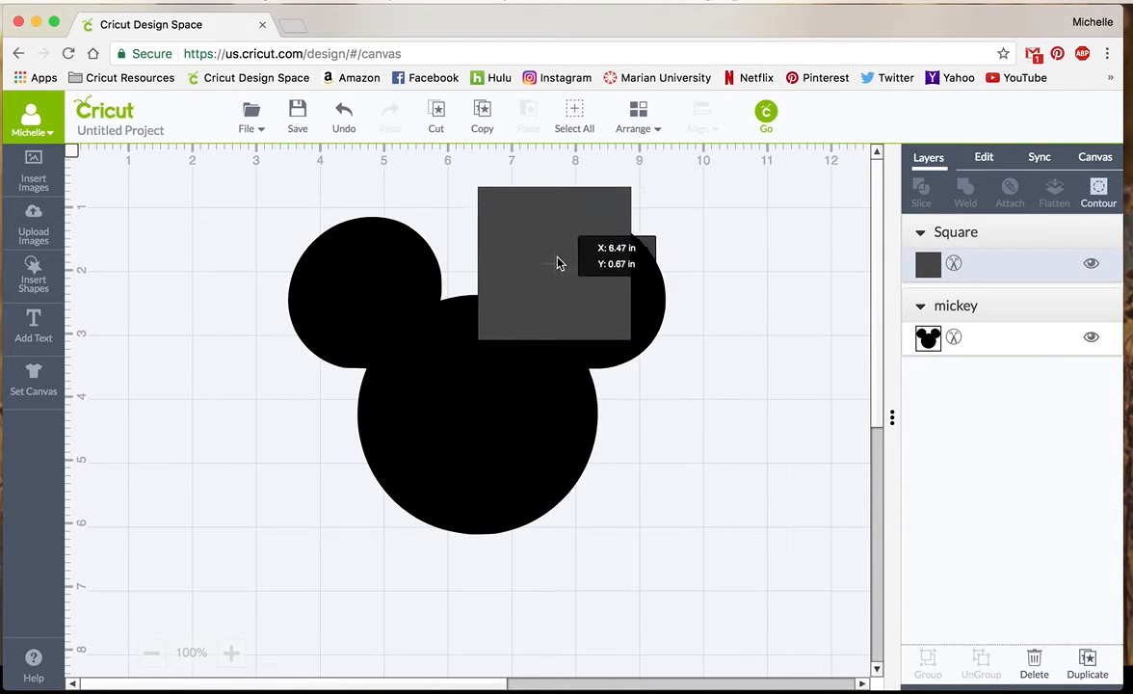
drag(642, 351, 714, 579)
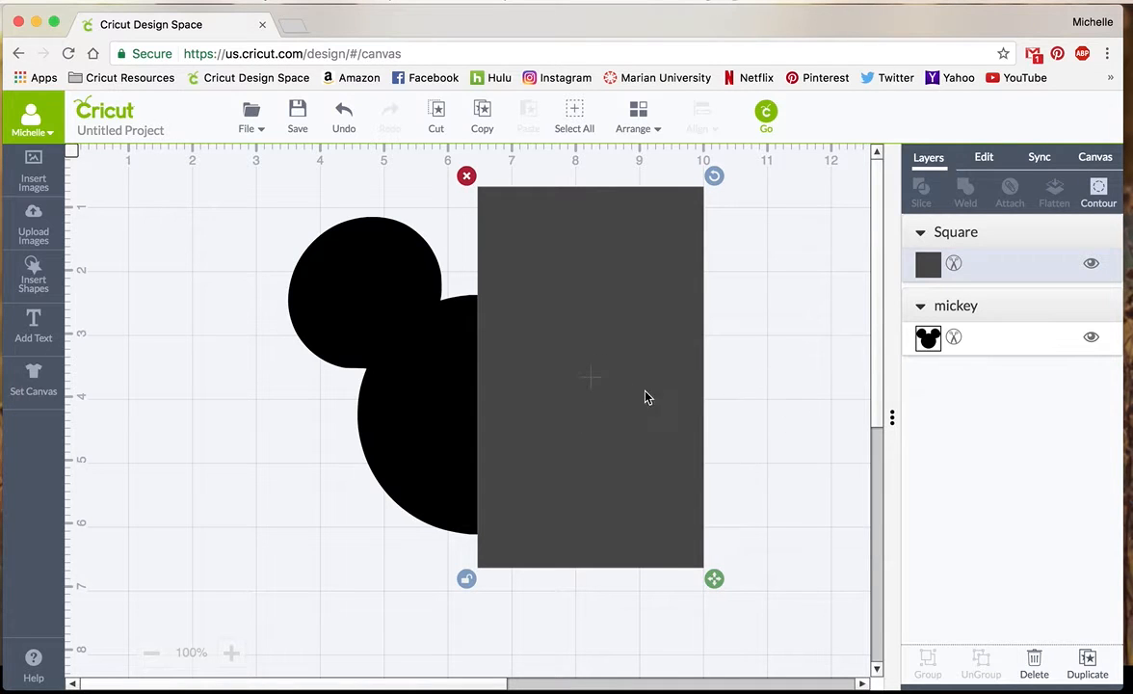
mouse_move(594, 381)
mouse_down()
mouse_move(777, 395)
mouse_move(723, 376)
mouse_move(598, 386)
mouse_up()
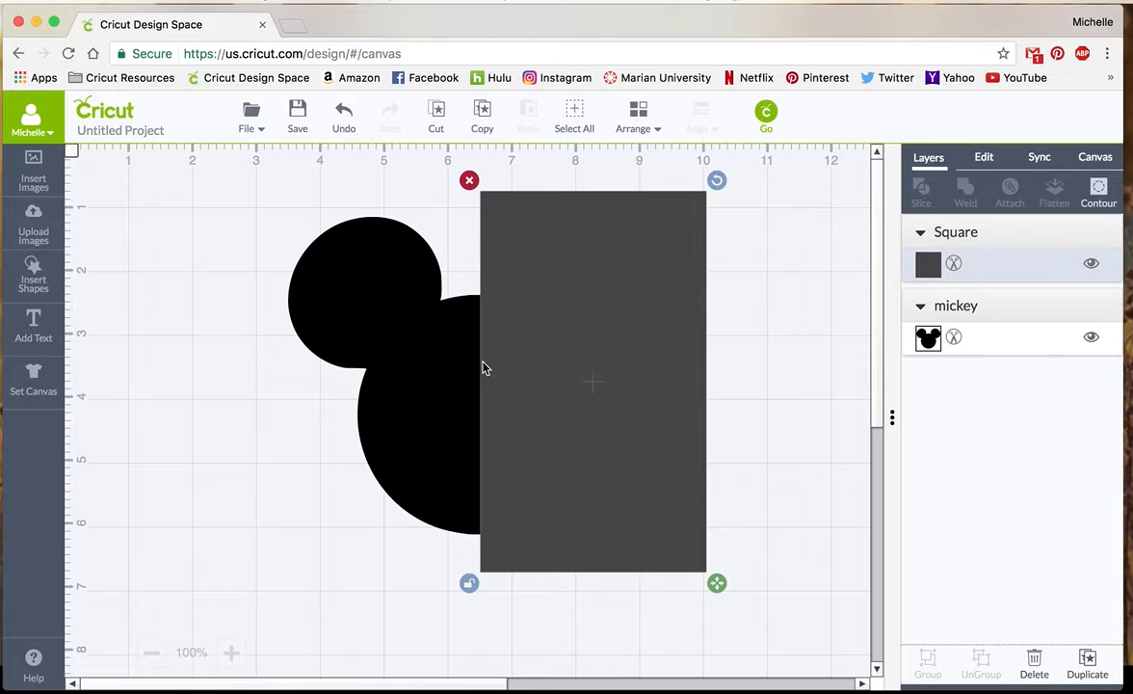
- Send the rectangle to the back, behind the mickey head
click(575, 115)
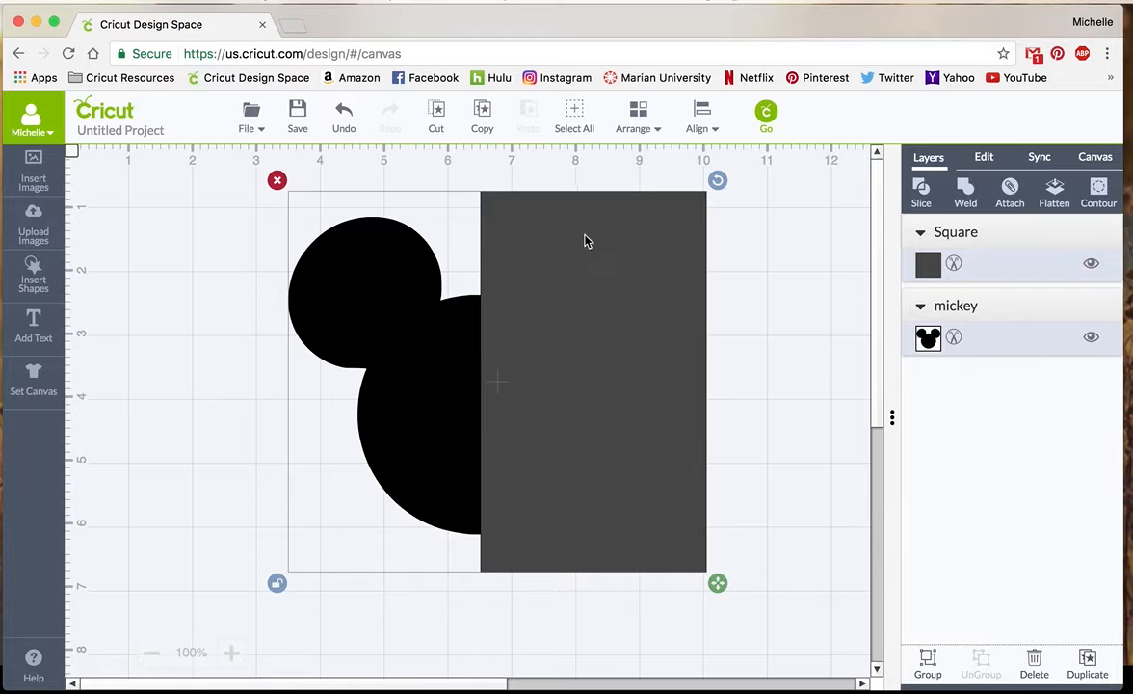
click(850, 395)
click(602, 361)
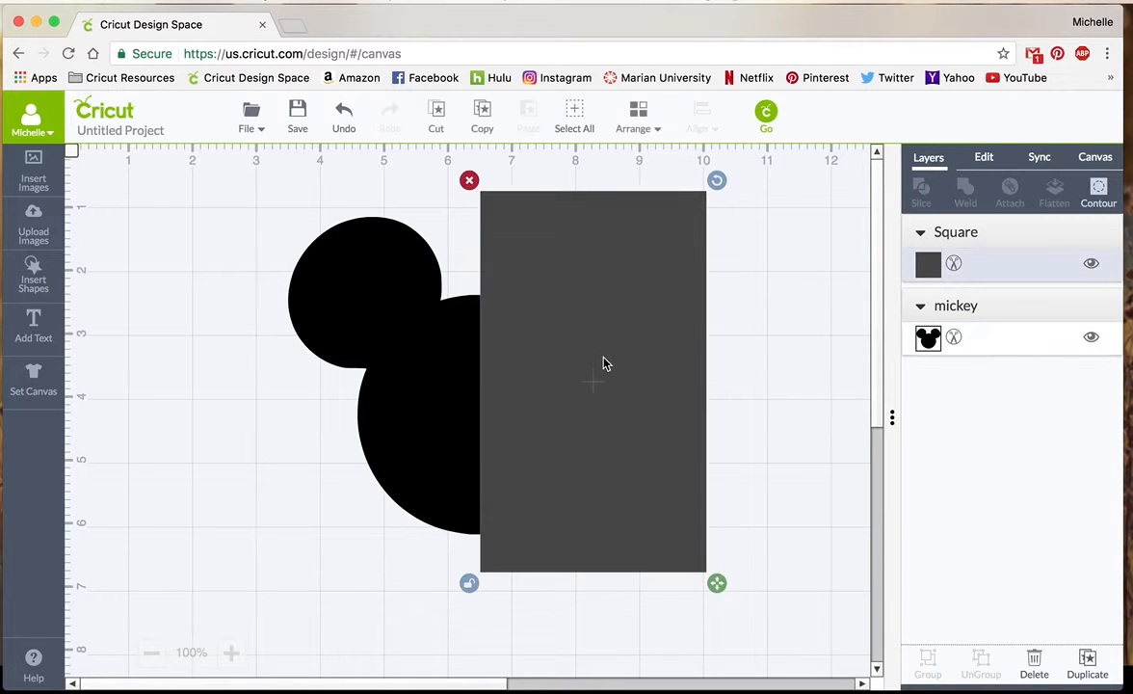
click(638, 120)
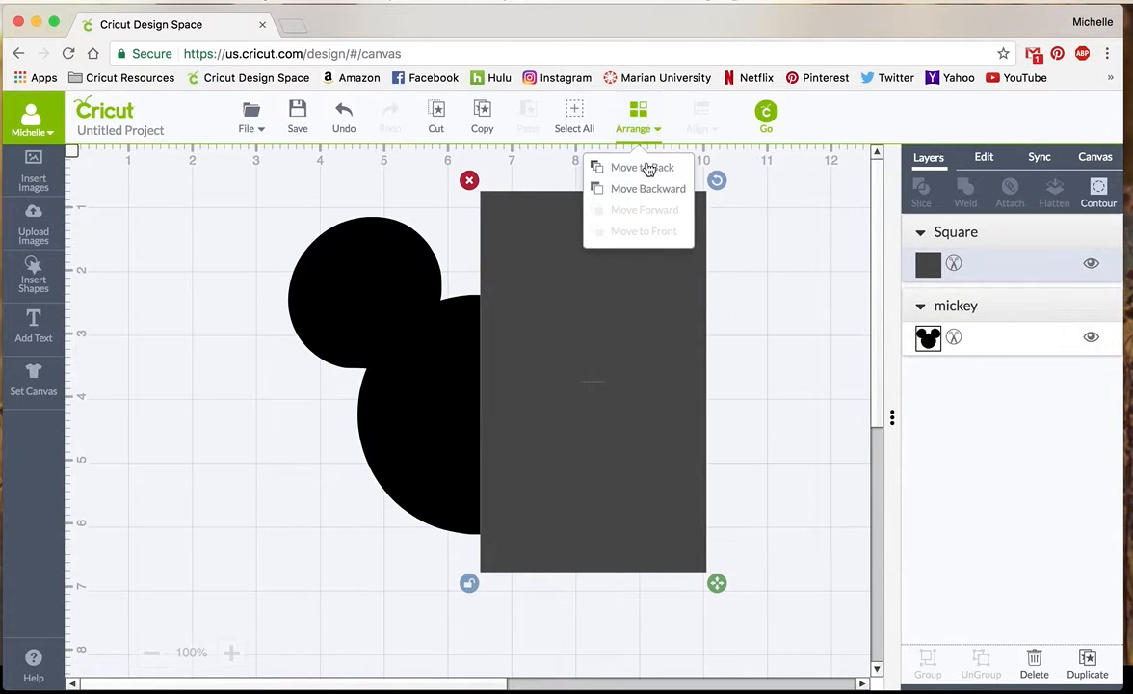
click(646, 171)
click(796, 441)
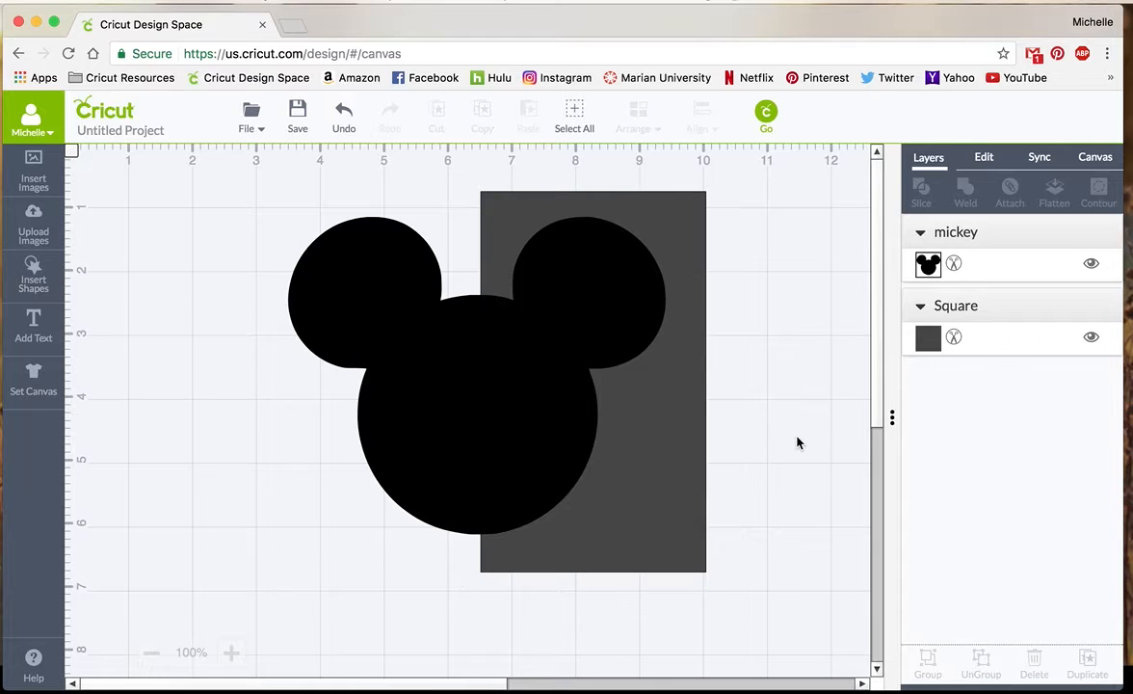
- Slice the mickey head with the rectangle, using both layers
click(518, 463)
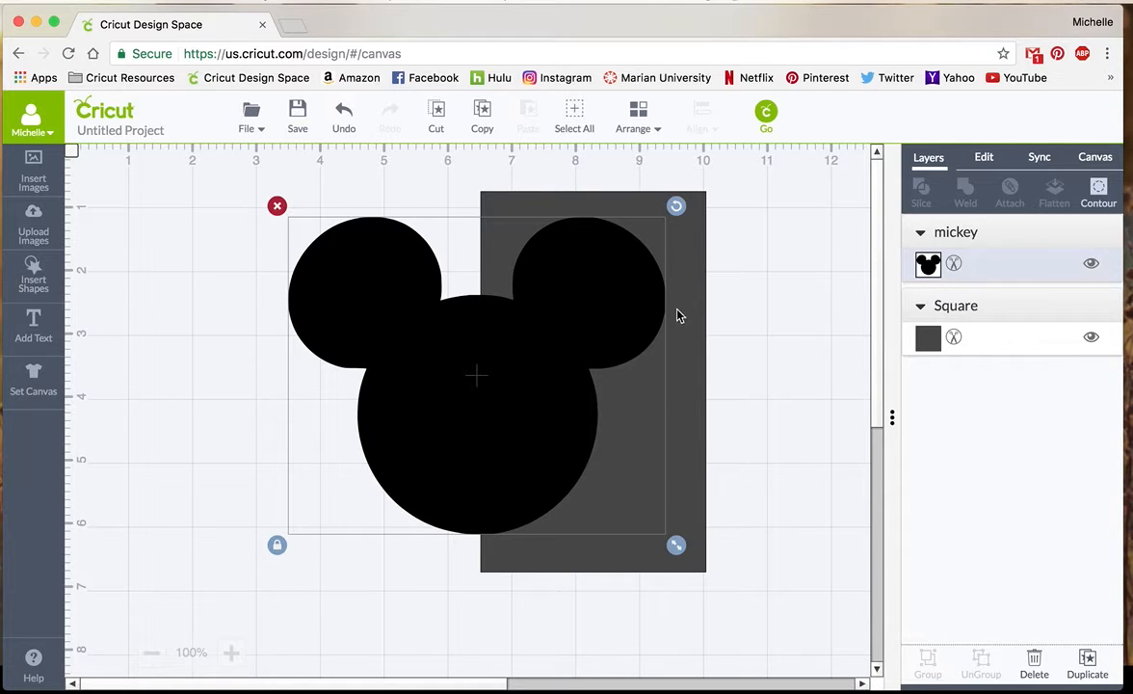
click(782, 326)
click(574, 111)
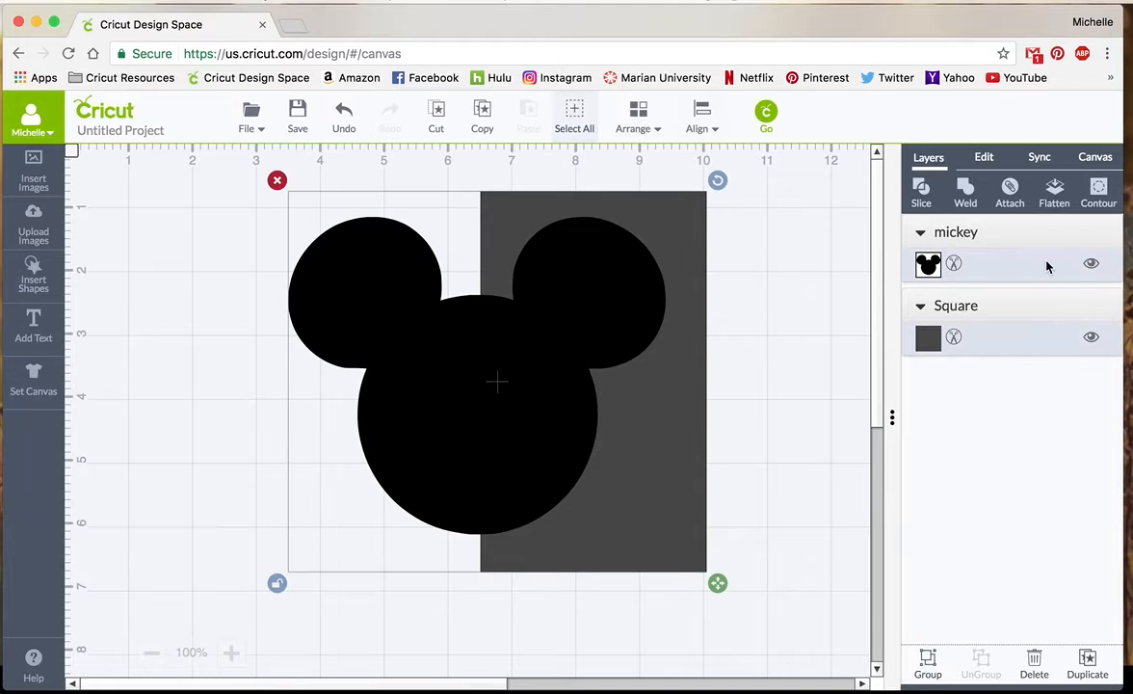
click(921, 191)
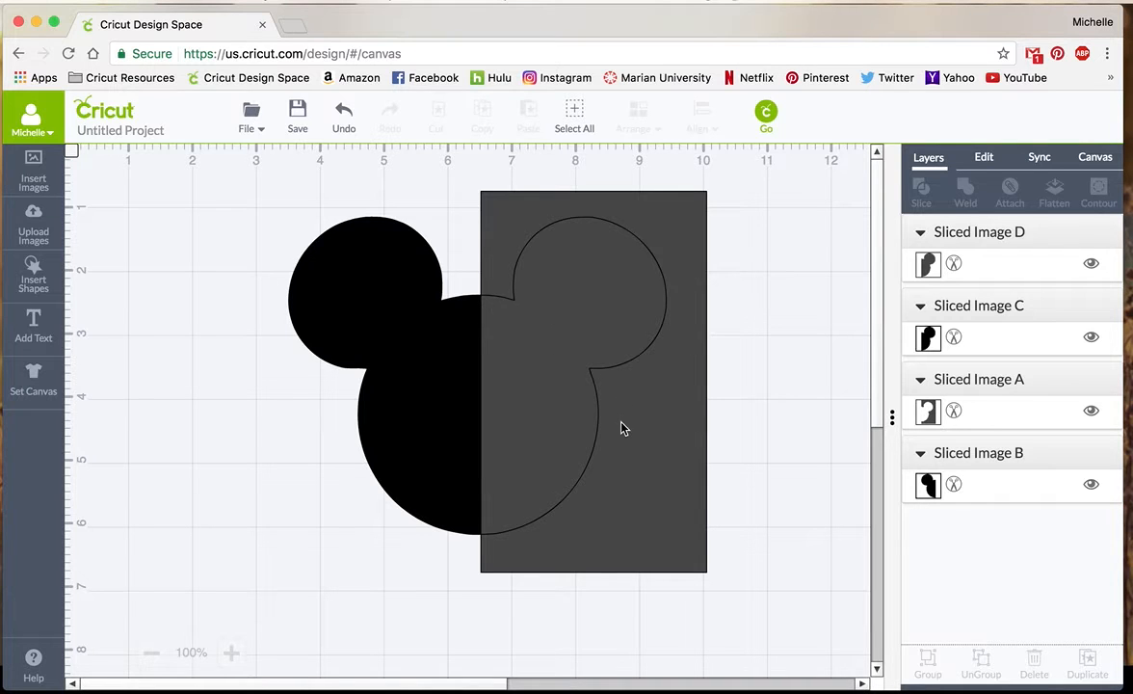
drag(667, 451, 376, 503)
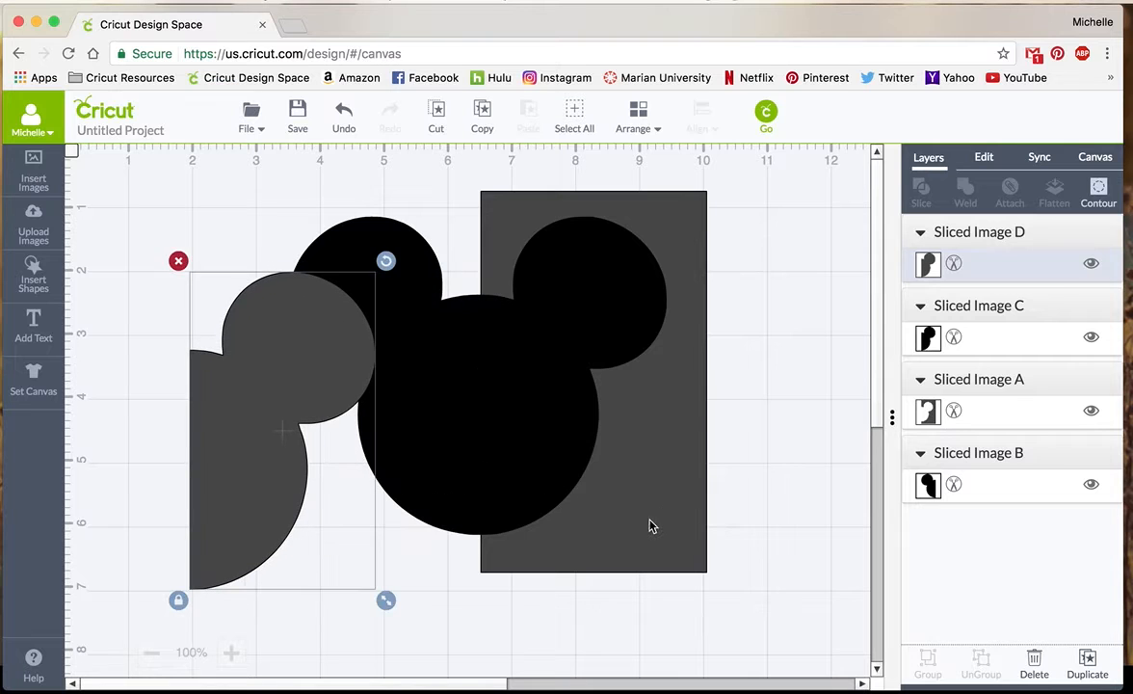
drag(651, 523, 798, 470)
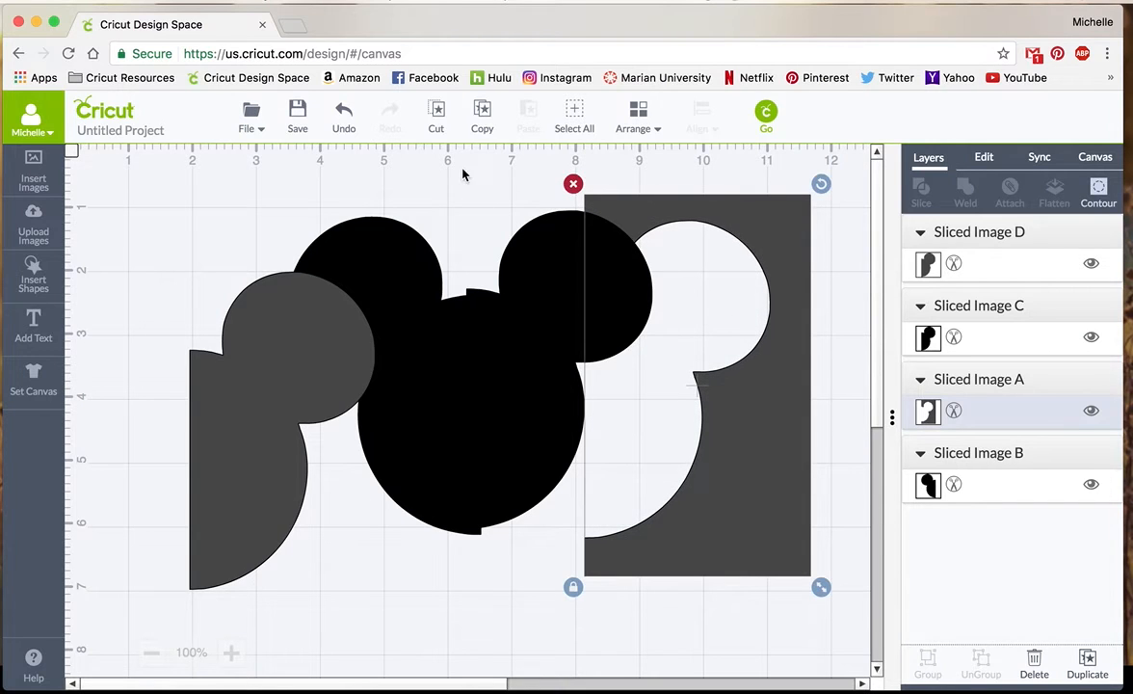
click(347, 128)
click(347, 127)
click(347, 127)
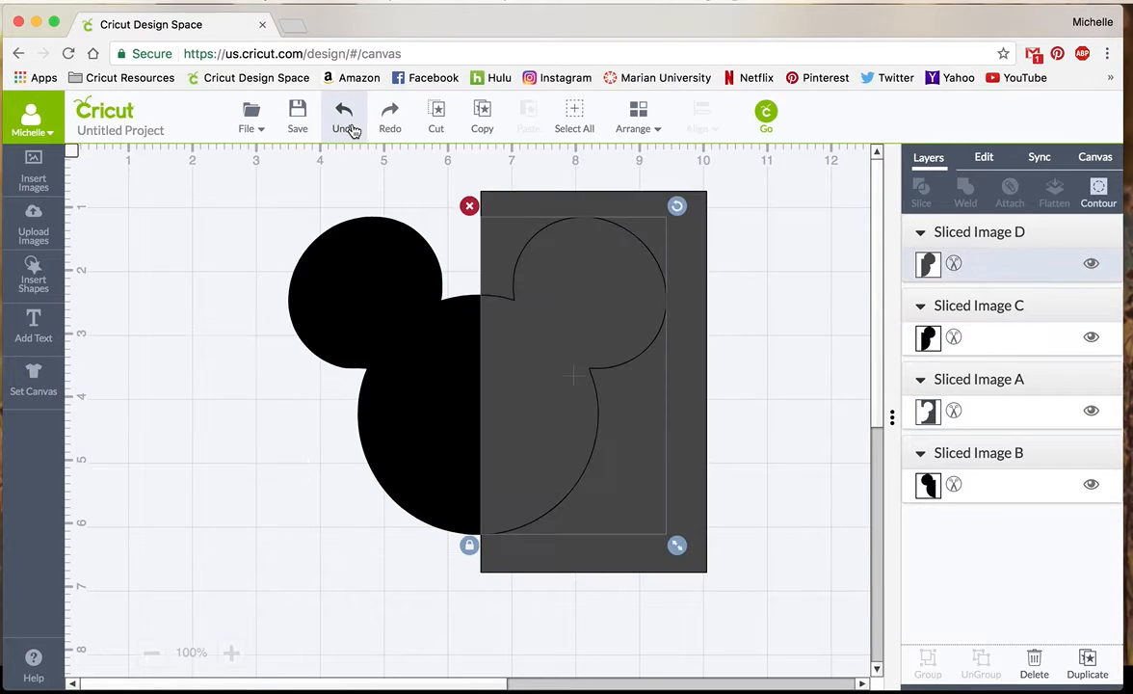
- Remove the leftover rectangle piece that surrounds the right half of the mickey head
click(705, 579)
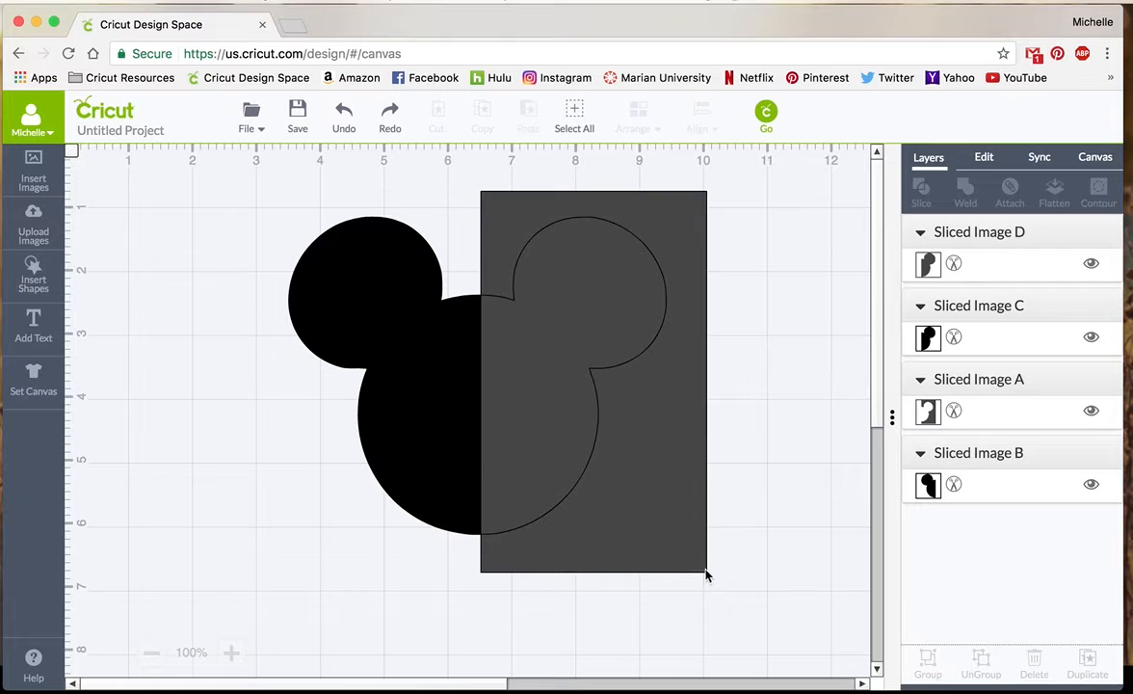
click(703, 567)
drag(703, 566, 784, 574)
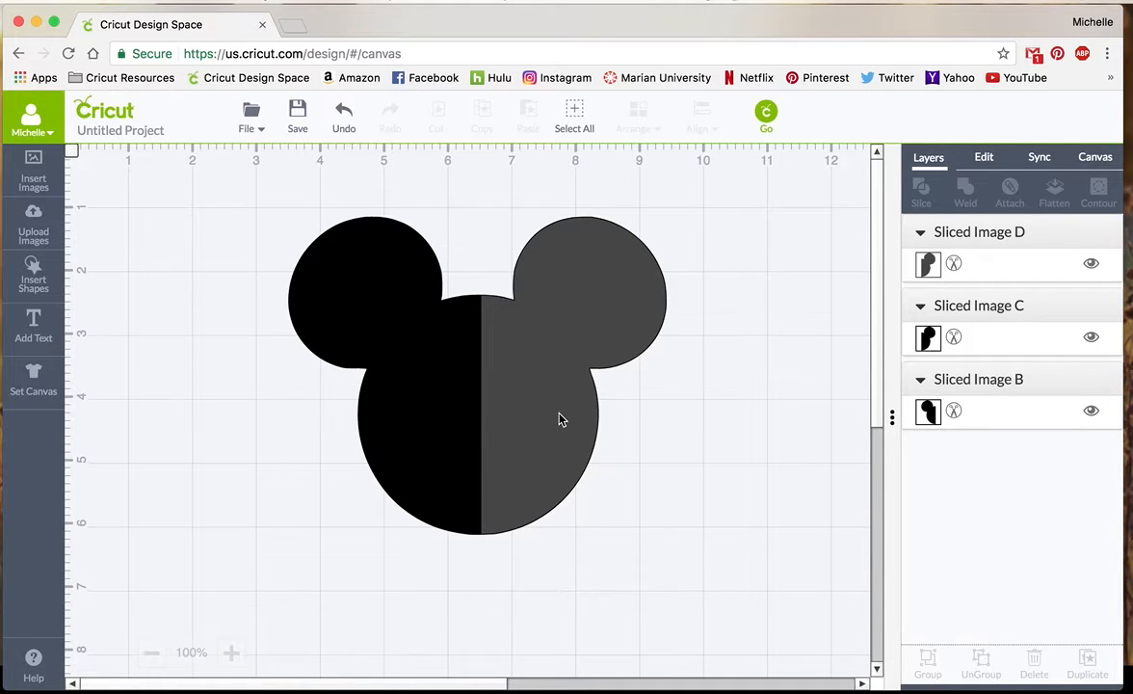
- Send the grey right half of the mickey head to the back and delete the duplicate black right half
click(590, 331)
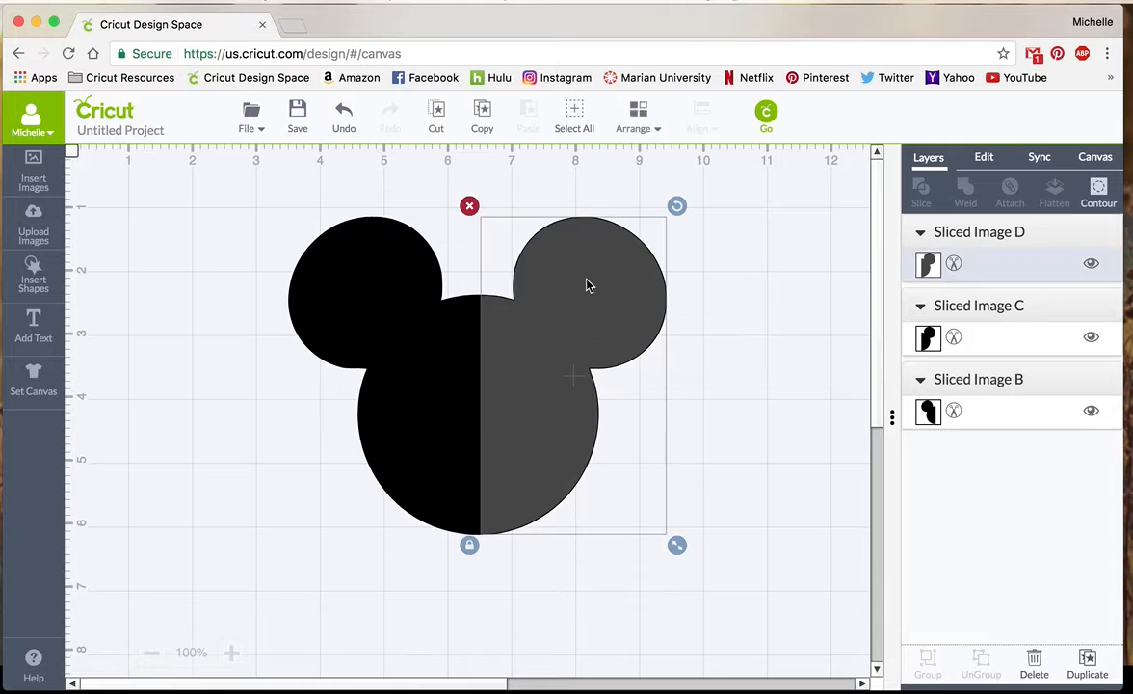
click(643, 119)
click(650, 169)
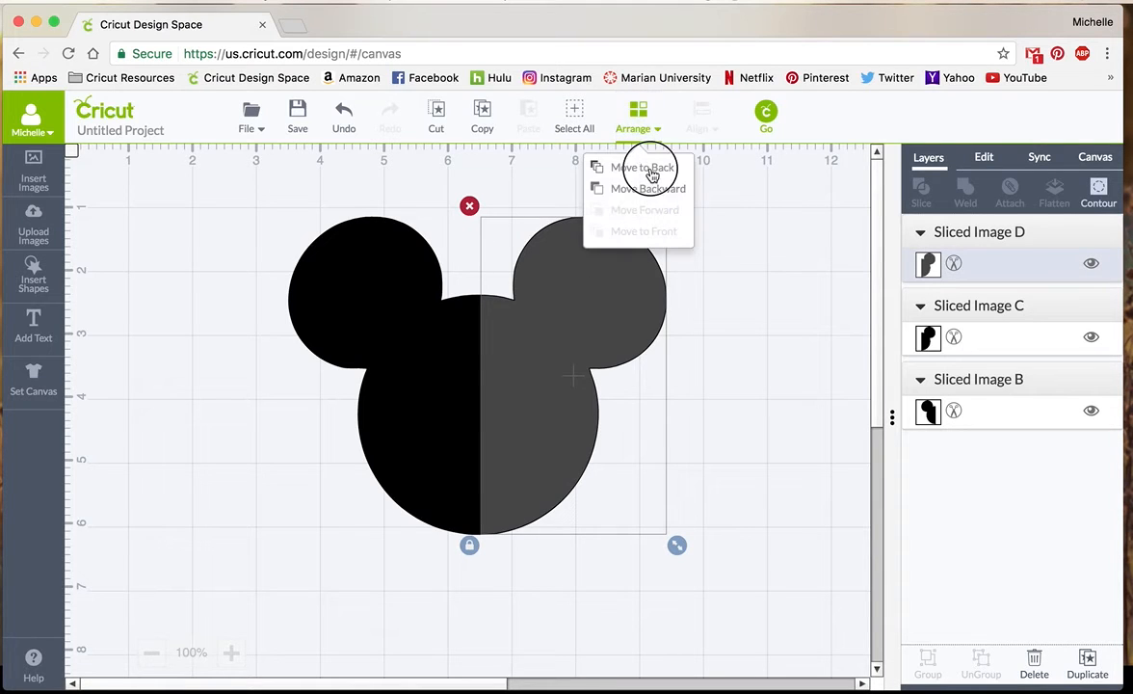
click(788, 371)
click(624, 323)
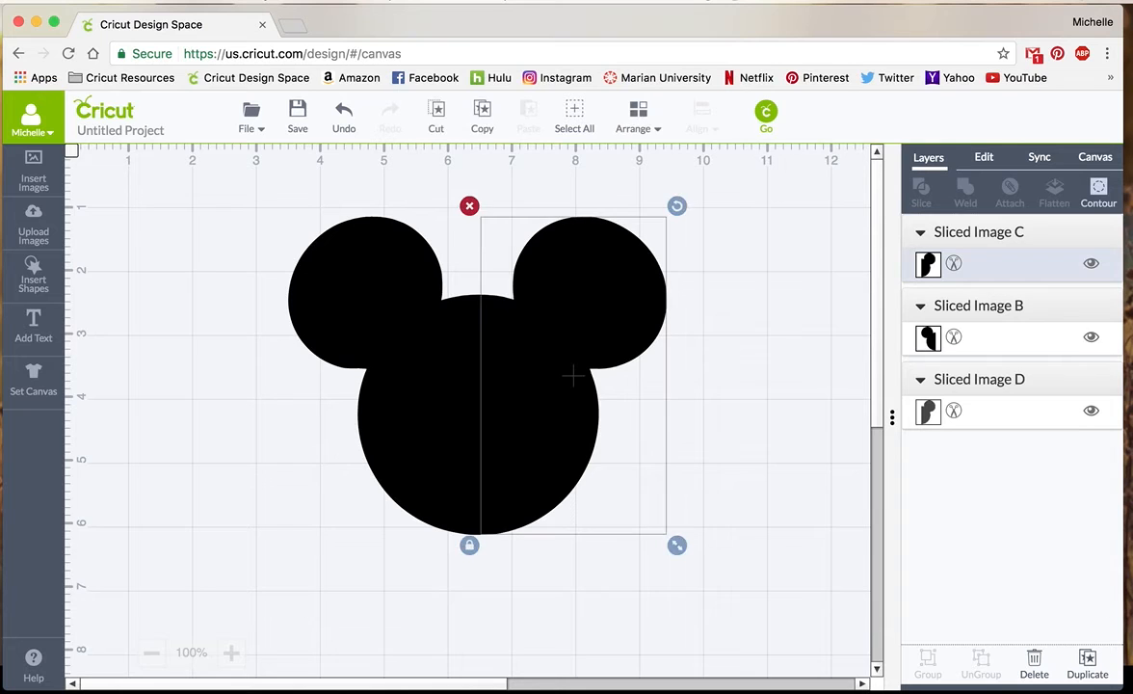
key(Delete)
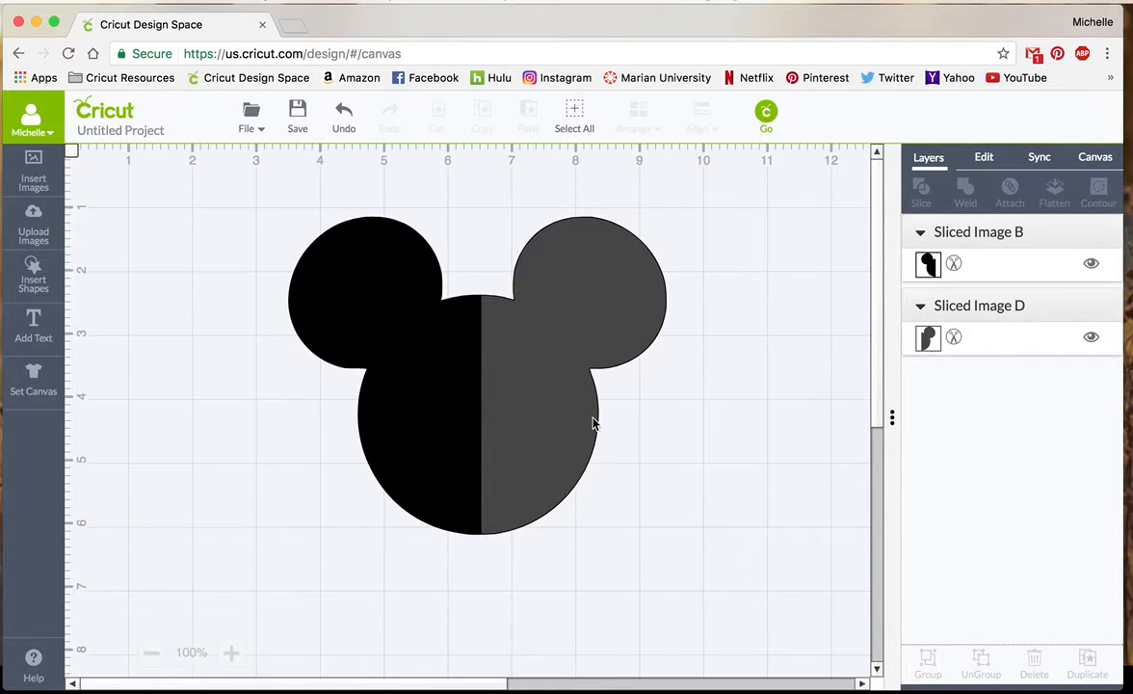
- Insert a square and color it mint green (#94d2bc)
click(46, 282)
click(281, 269)
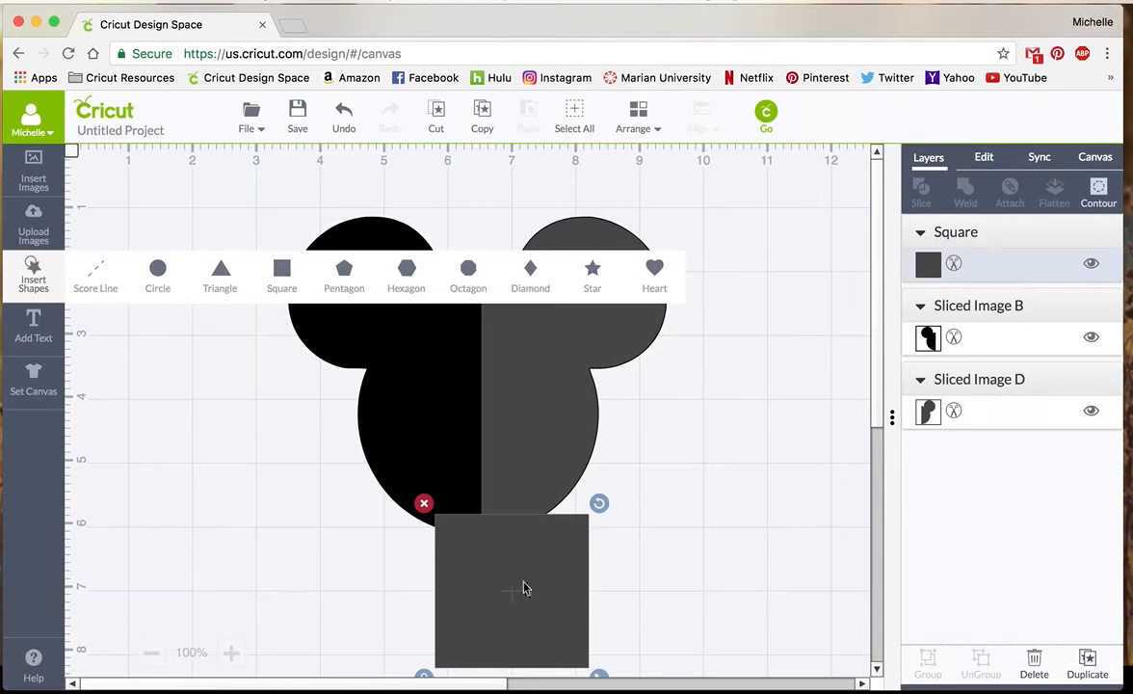
click(523, 587)
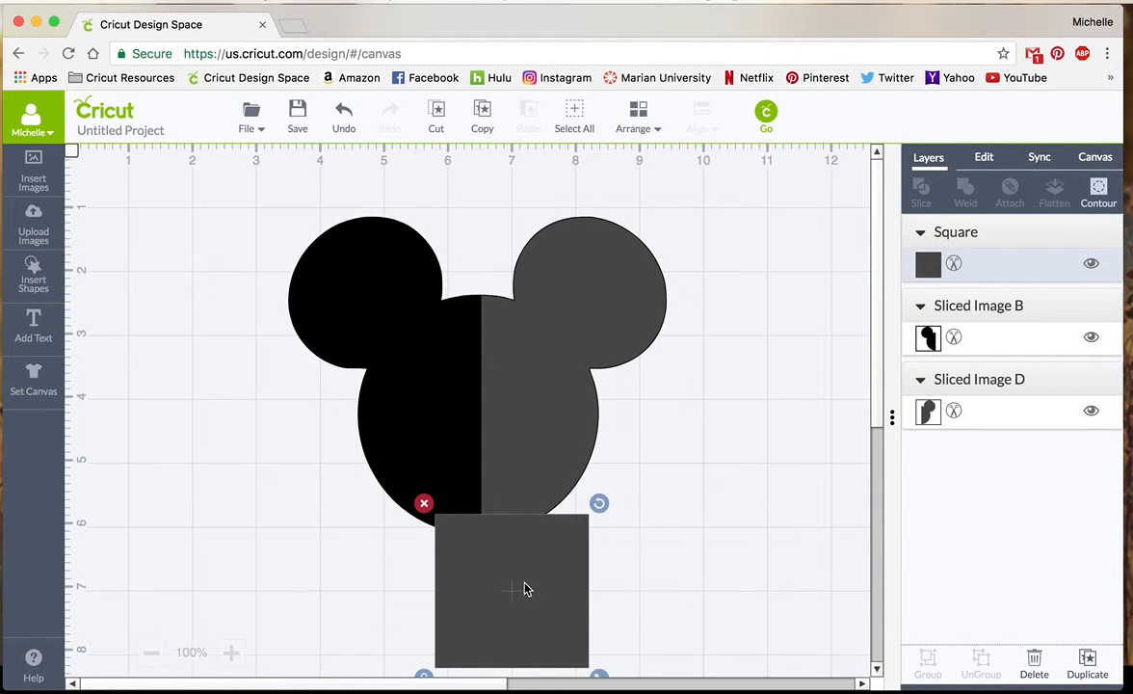
click(942, 262)
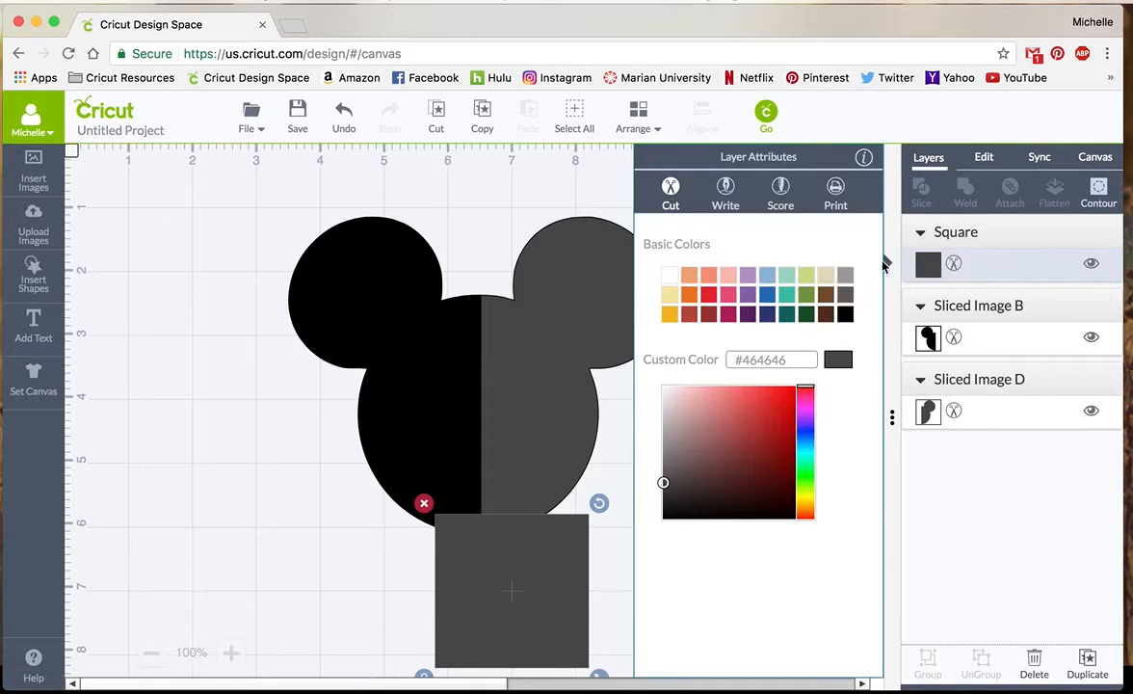
click(786, 276)
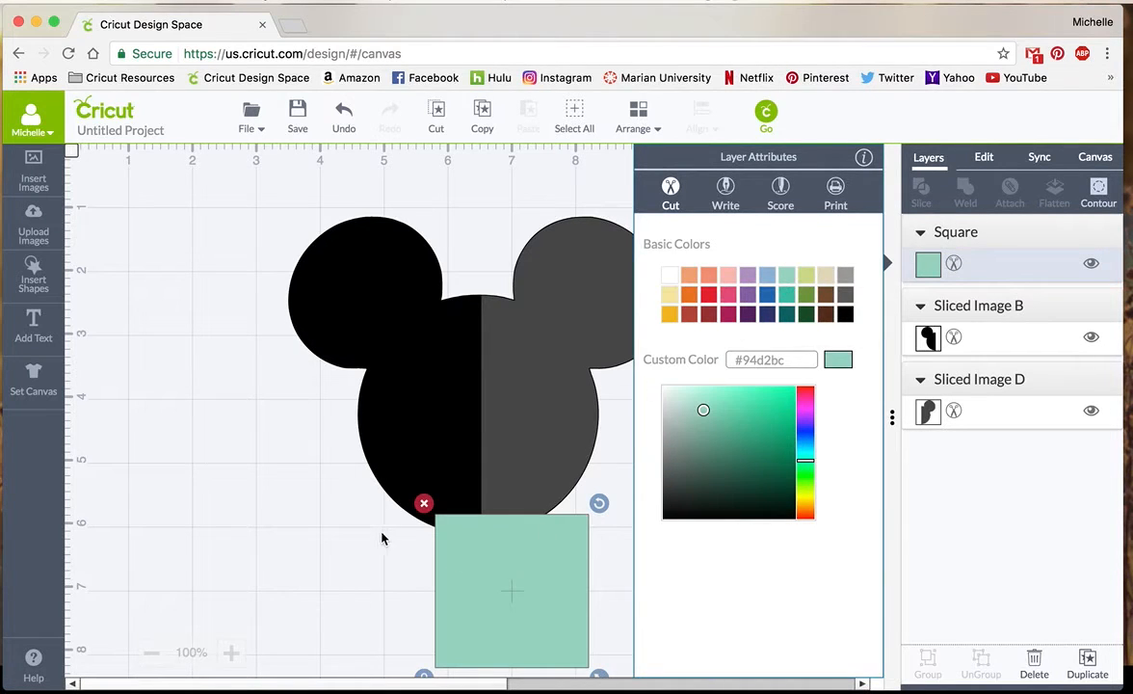
click(316, 566)
- Move the mint square over the lower part of the grey half, starting at the split line, and send it to the back
drag(510, 598, 559, 497)
click(633, 128)
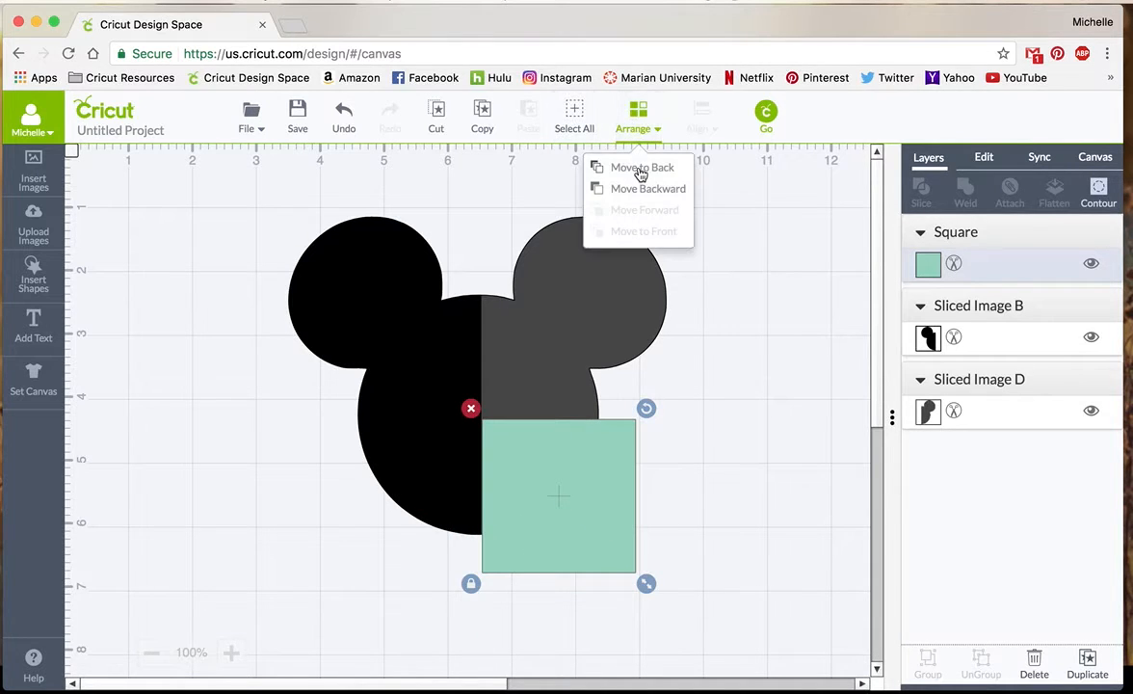
click(639, 170)
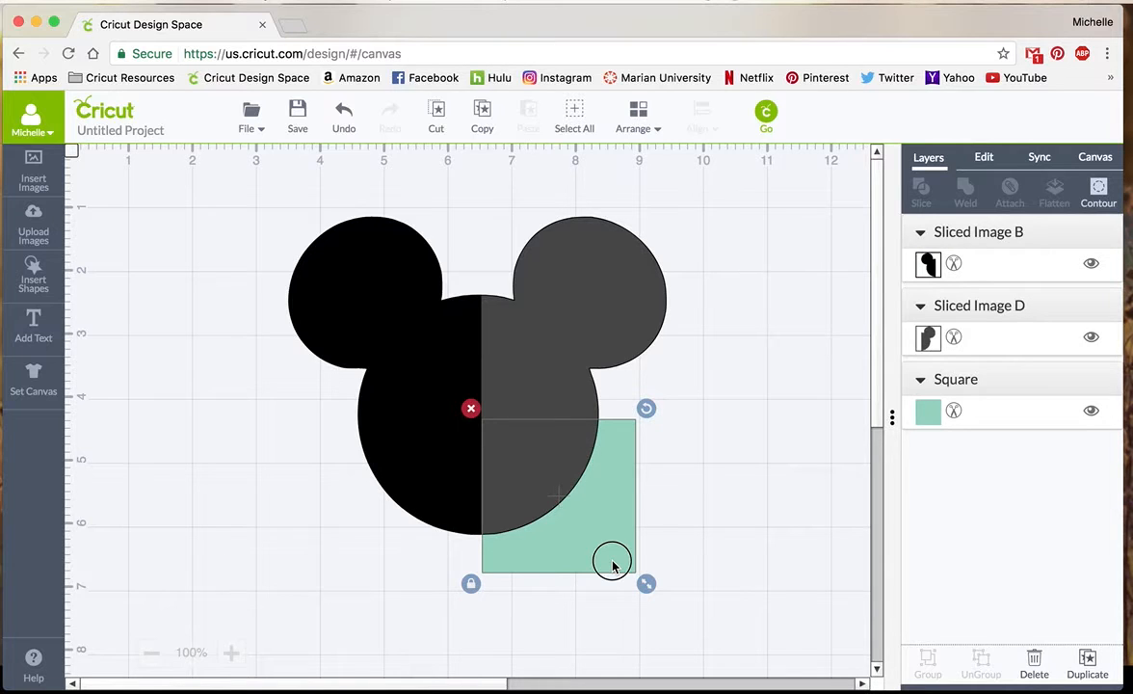
- Shift the mint square slightly down and nudge its left edge into line with the mickey head's vertical split
mouse_move(612, 566)
mouse_down()
mouse_move(622, 557)
mouse_move(613, 572)
mouse_up()
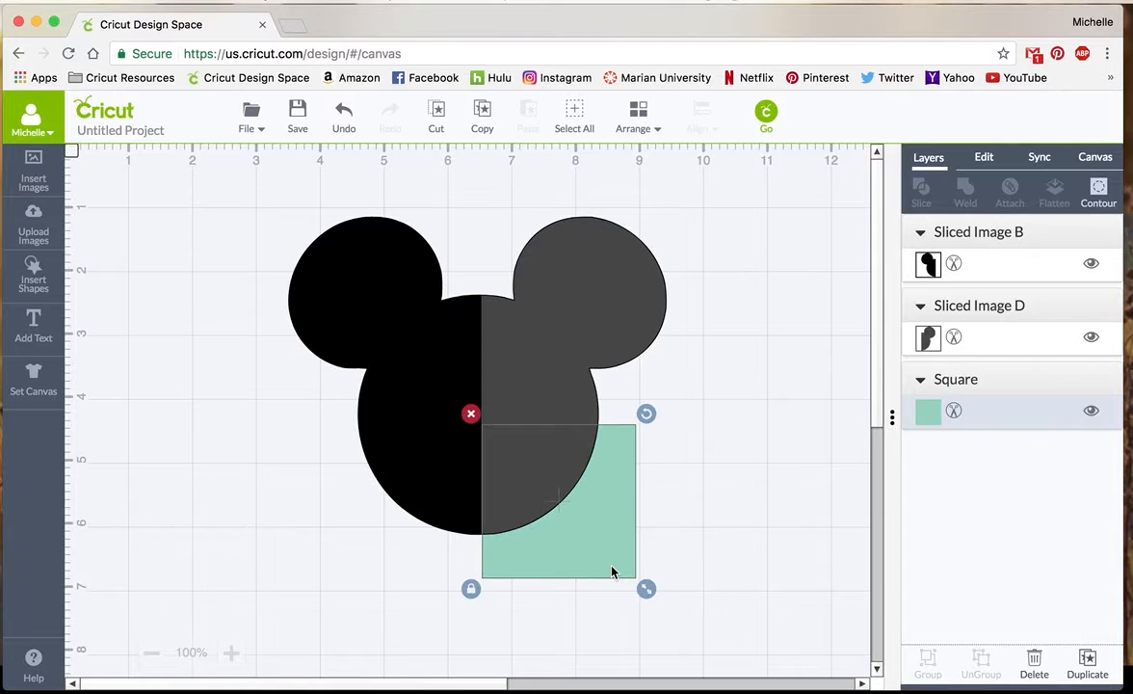
key(Left)
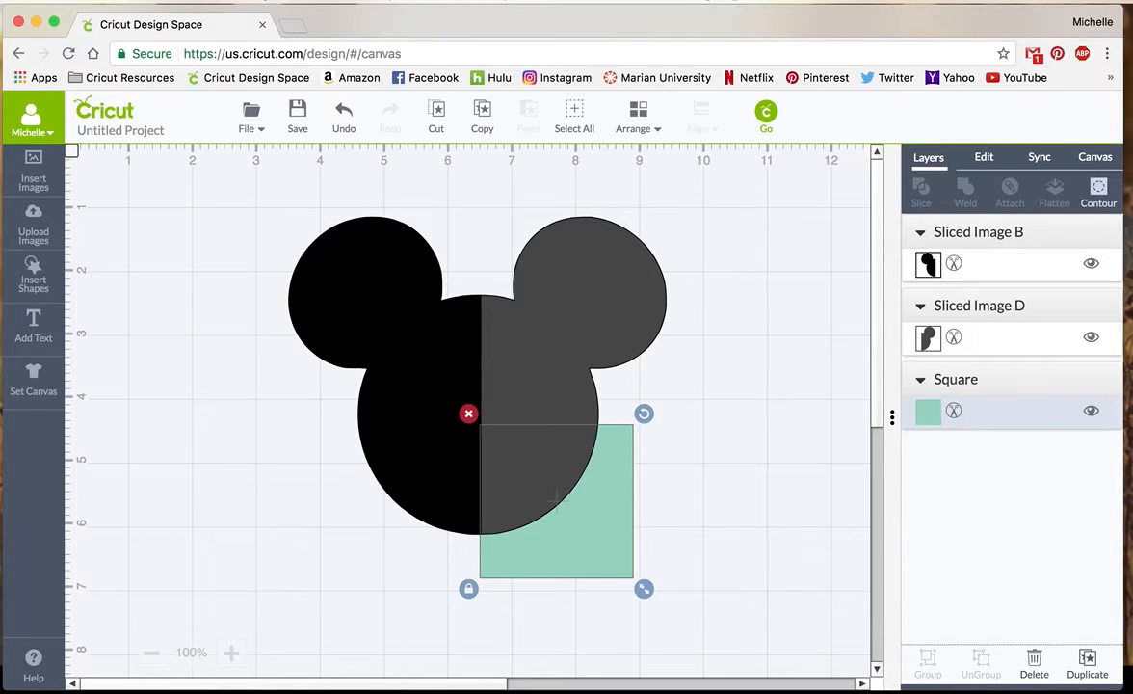
key(Right)
key(Right)
key(Left)
drag(559, 525, 548, 487)
click(344, 116)
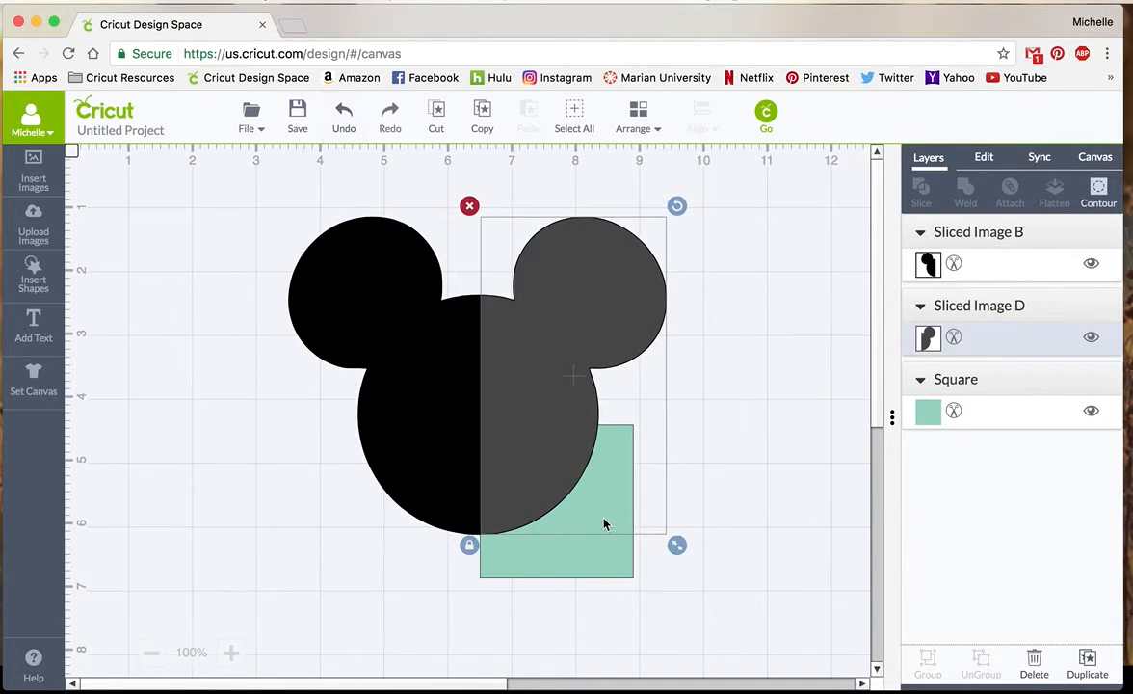
click(614, 569)
mouse_move(614, 568)
mouse_down()
mouse_move(561, 571)
mouse_move(619, 560)
mouse_move(613, 578)
mouse_up()
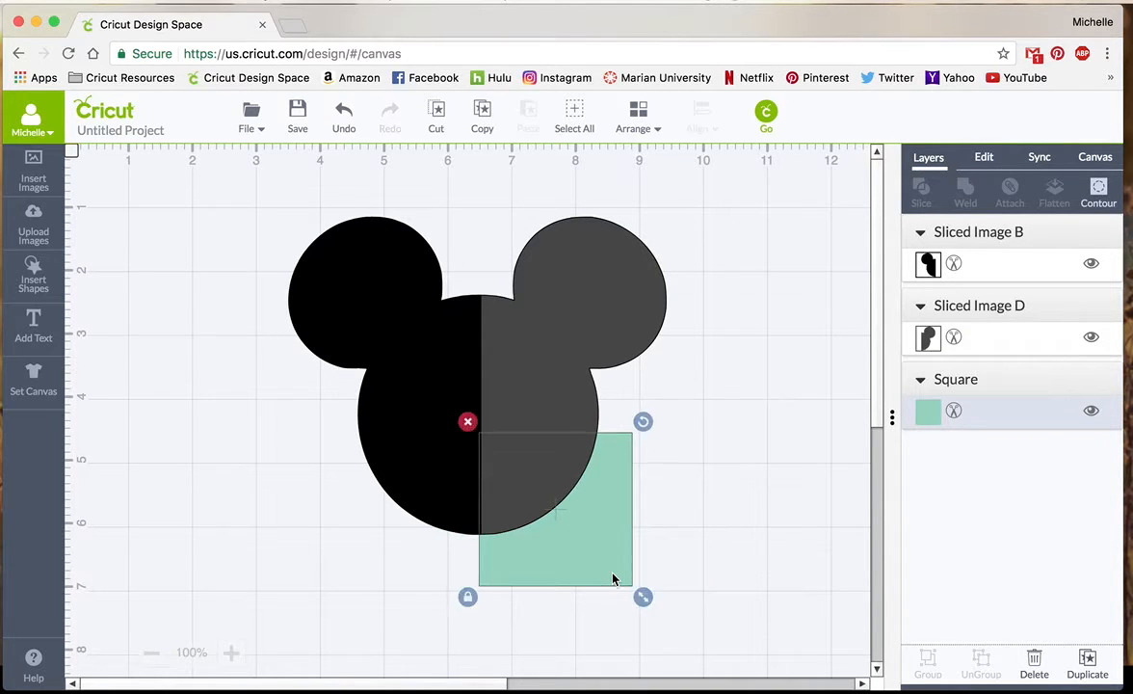
key(Right)
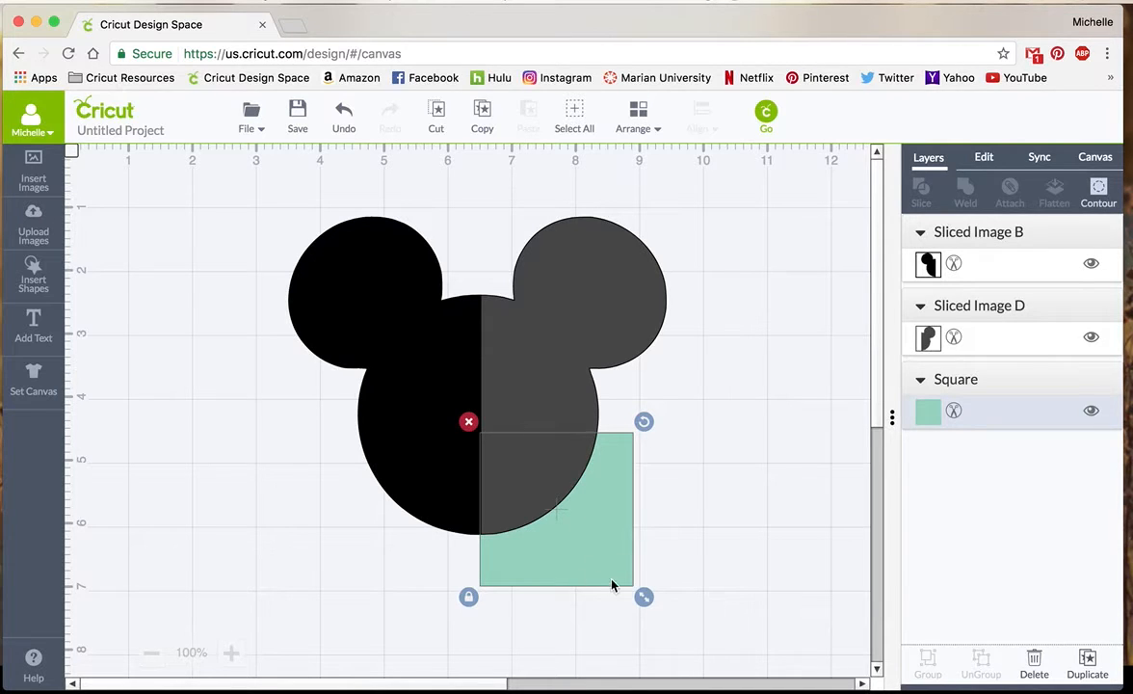
- Align the mint square and the grey half of the mickey head along their left edges
shift+click(587, 321)
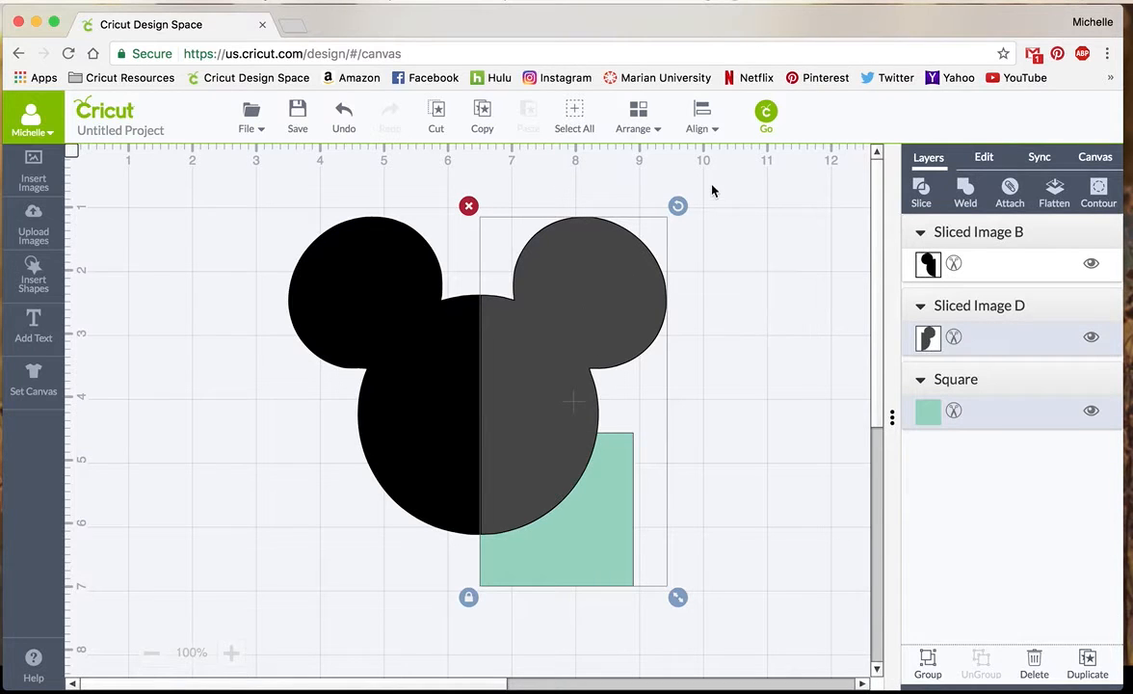
click(706, 126)
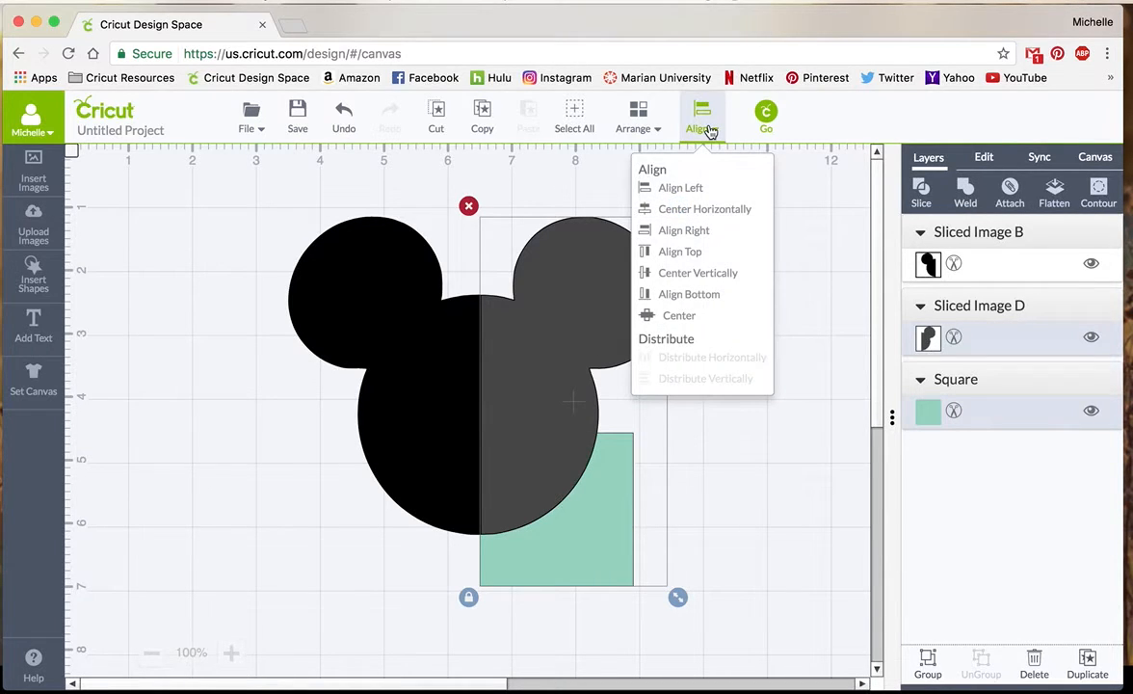
click(679, 189)
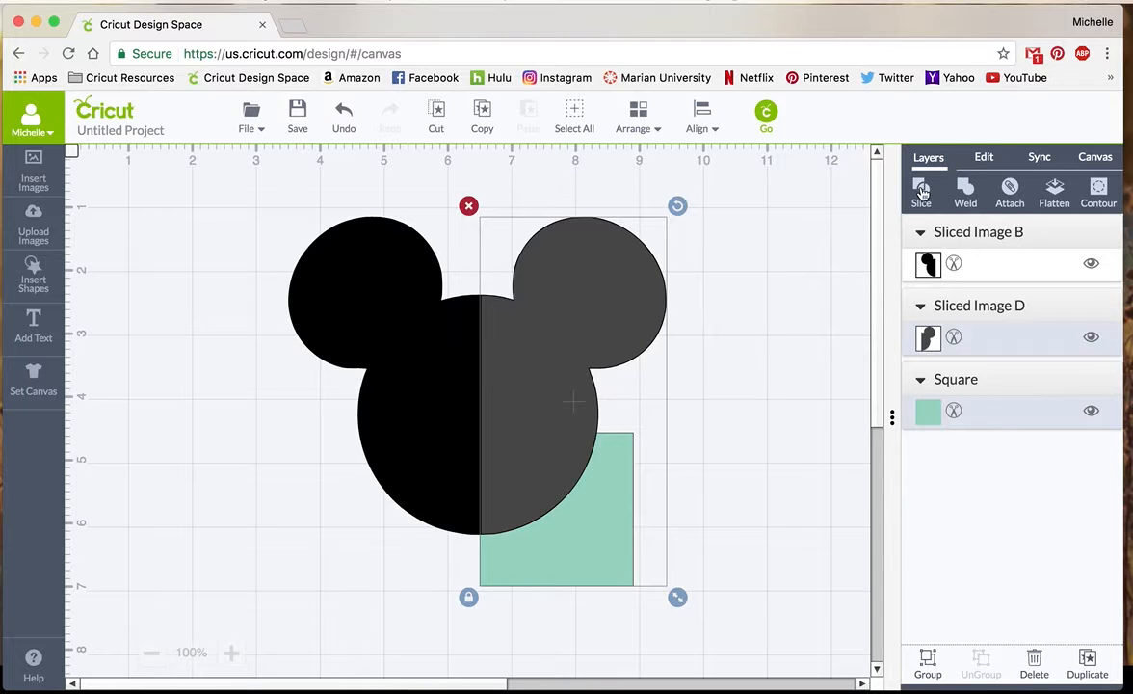
click(274, 229)
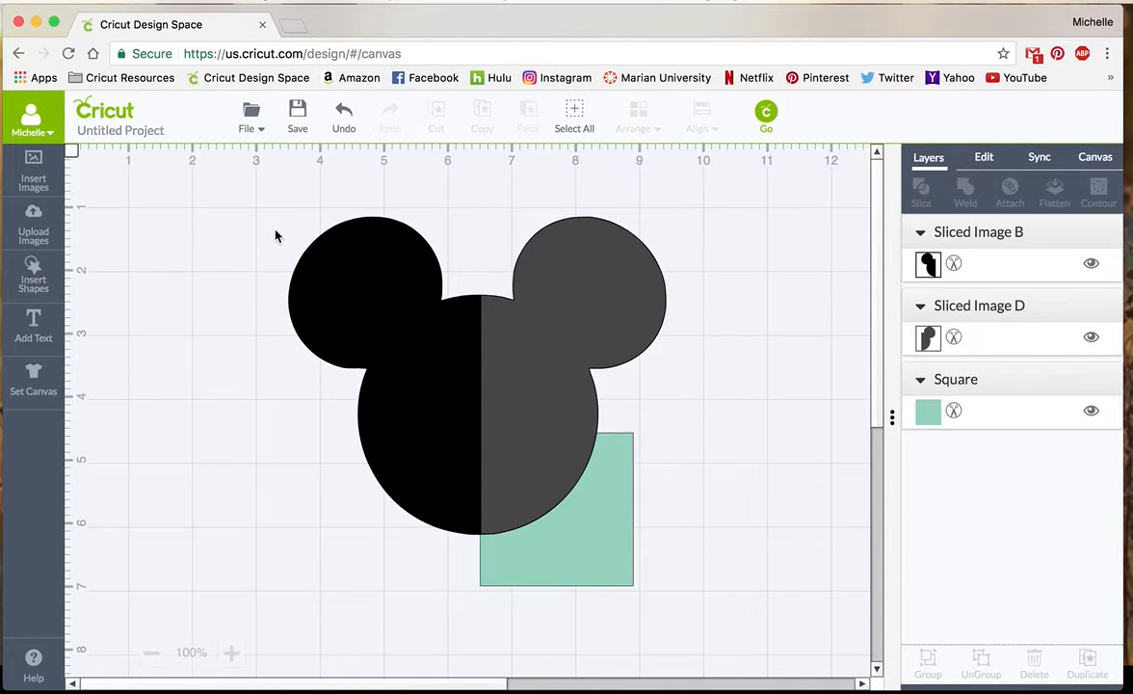
click(581, 113)
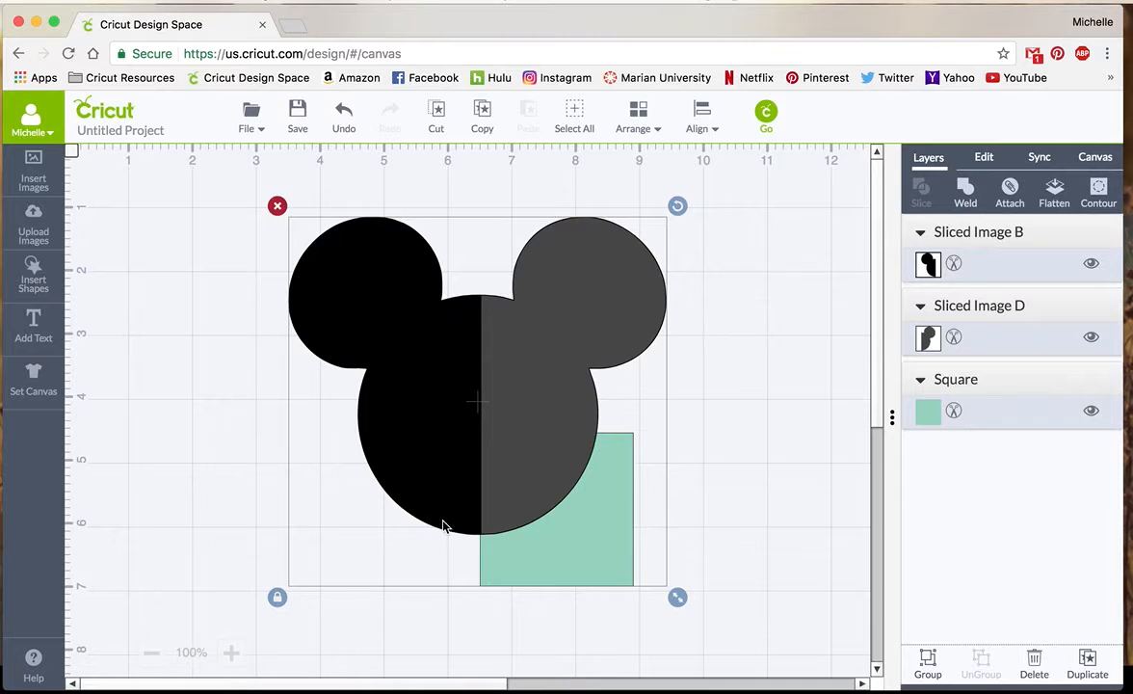
click(728, 498)
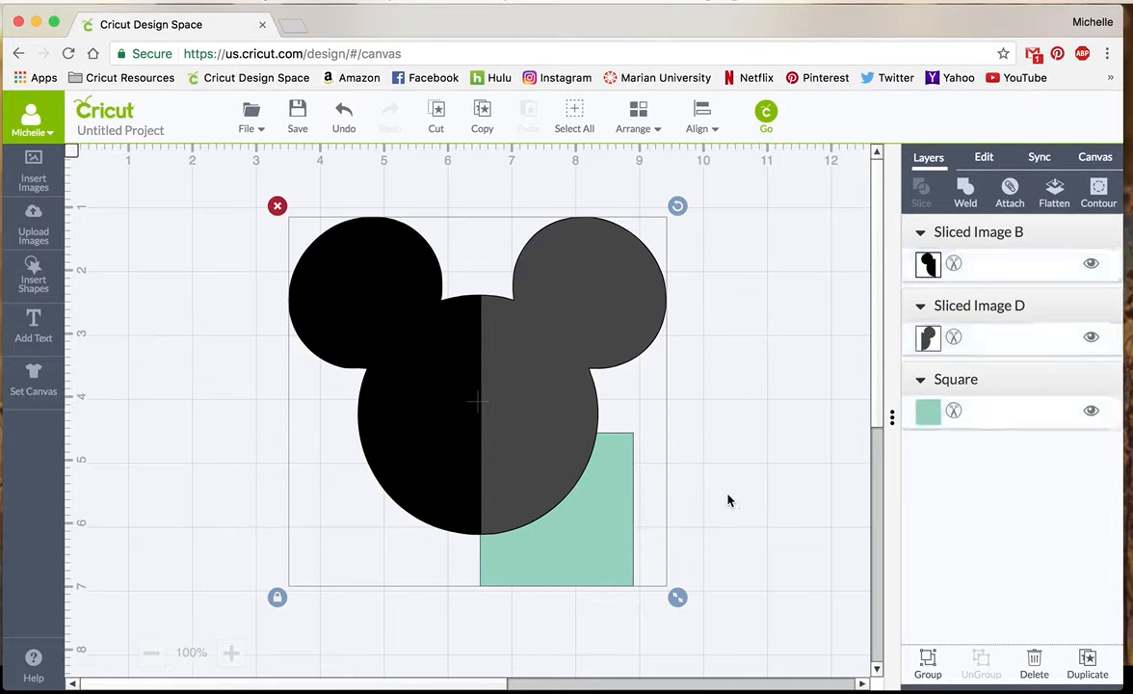
- Slice the grey half of the mickey head with the mint square
click(563, 431)
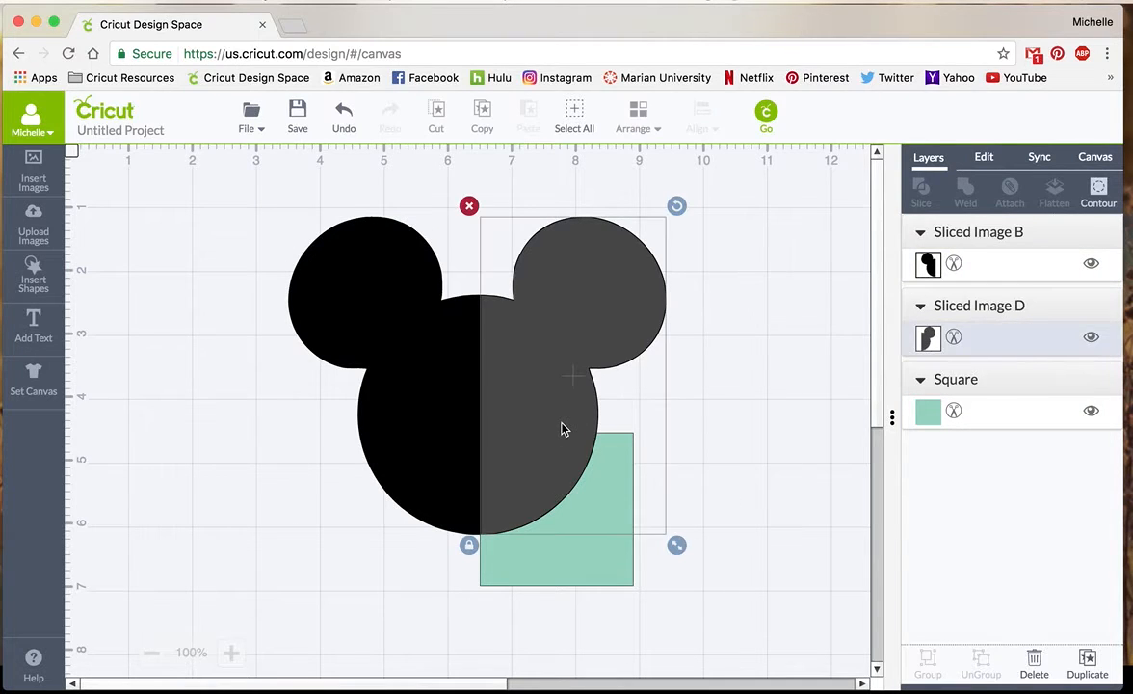
shift+click(625, 580)
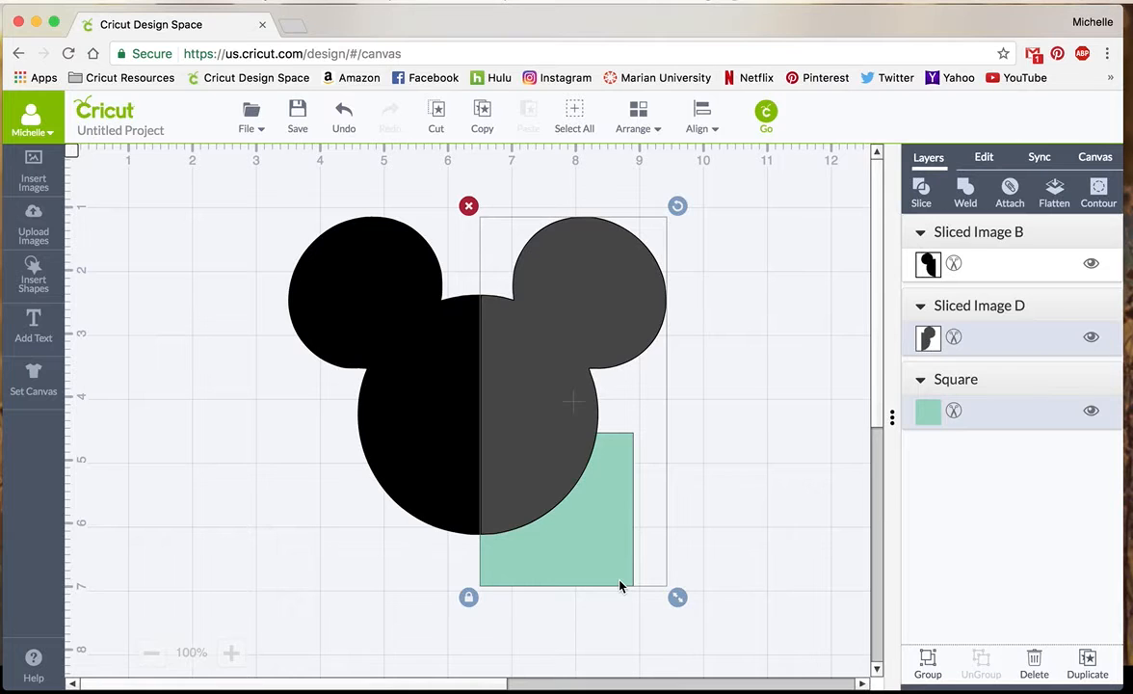
click(922, 193)
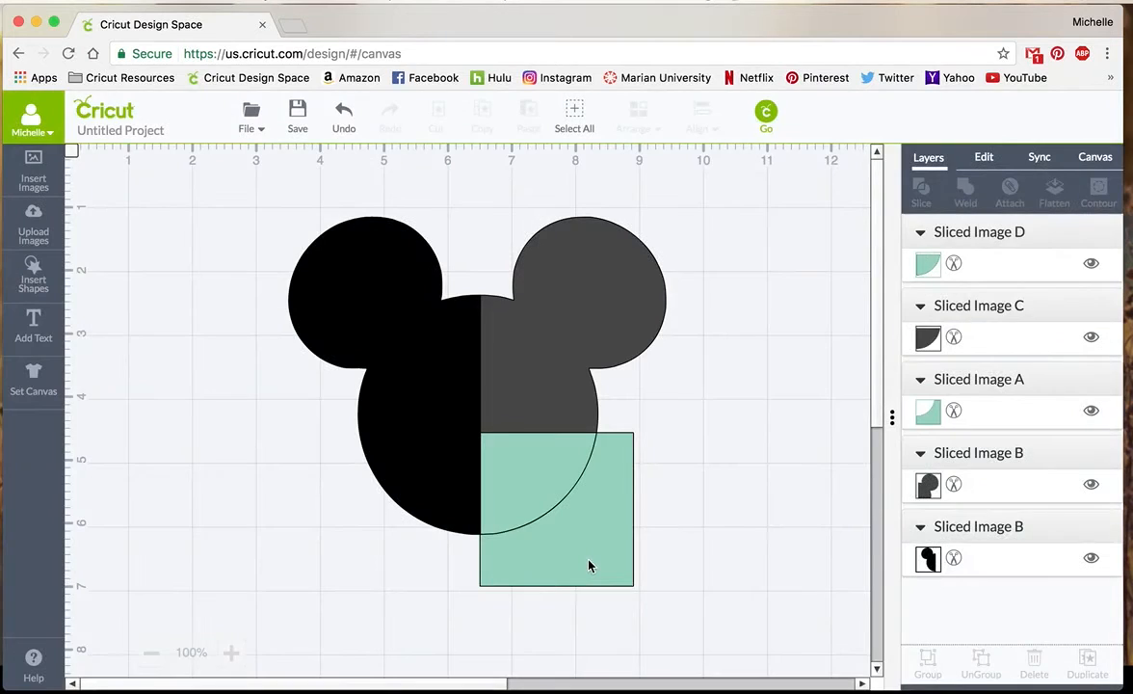
- Delete both mint pieces left by the slice, outside and inside the mickey head
click(590, 566)
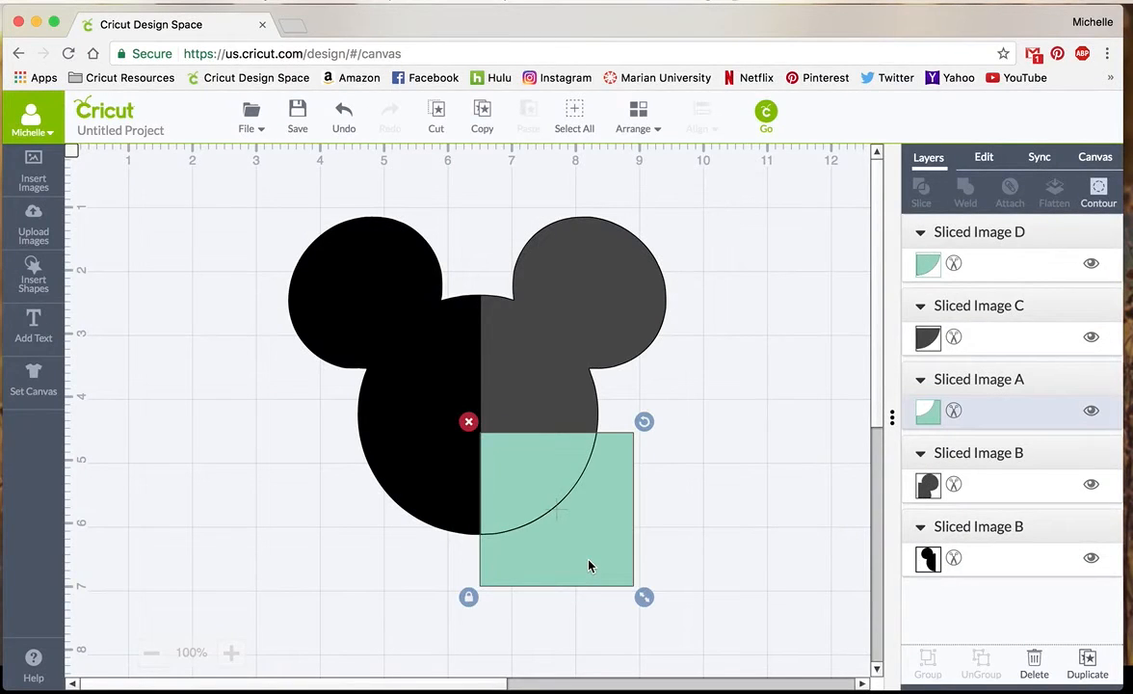
drag(625, 575, 689, 592)
key(Delete)
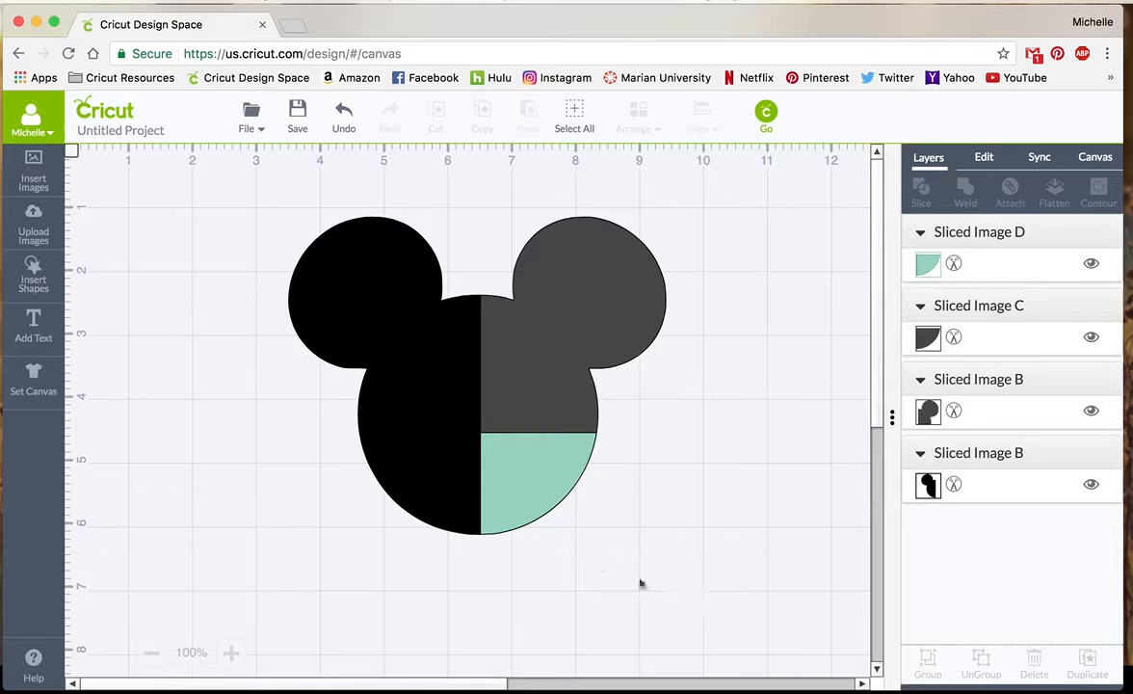
click(525, 463)
key(Delete)
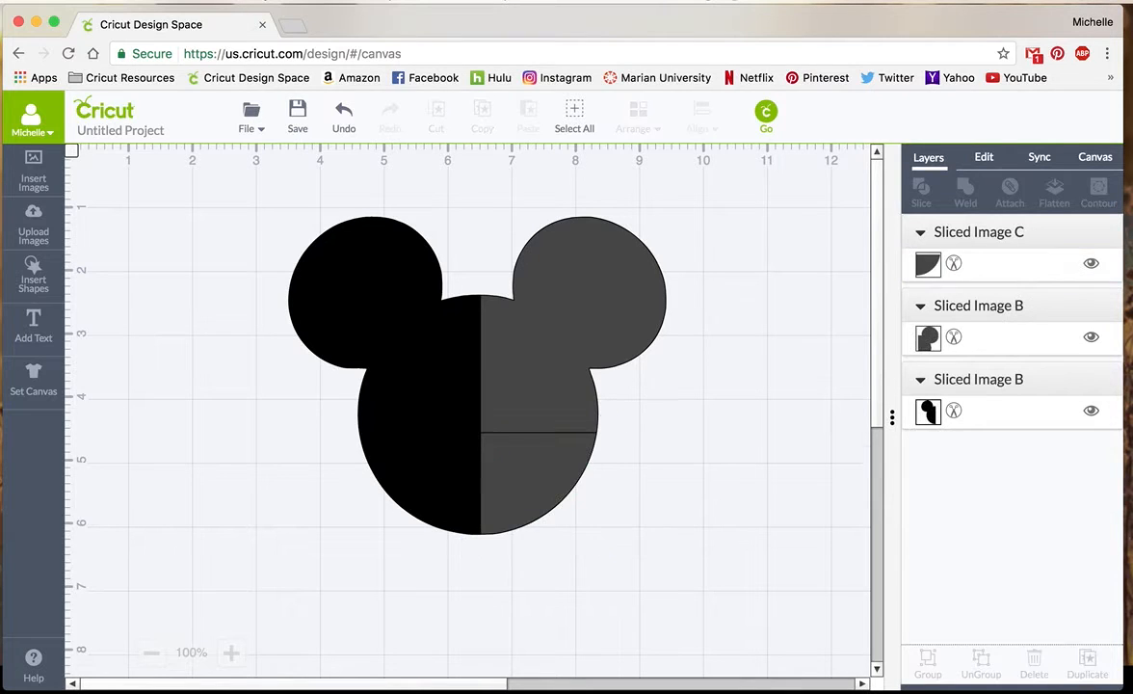
- Color the lower piece of the grey half Very Berry red (#e6212e)
click(525, 473)
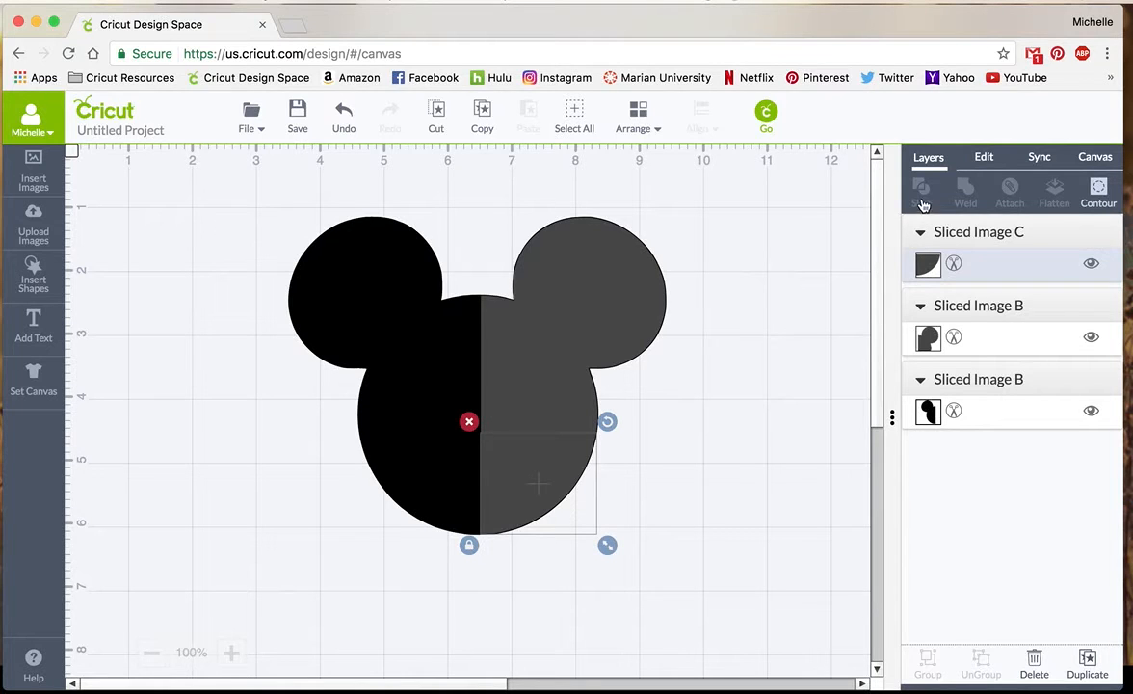
click(954, 263)
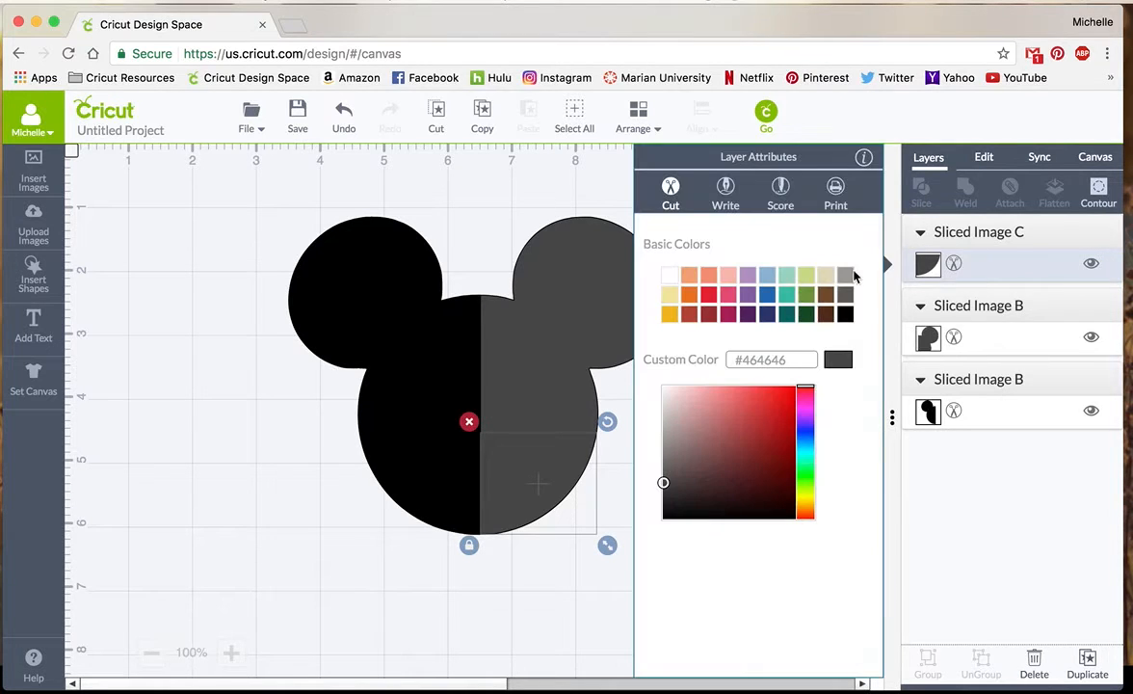
click(709, 298)
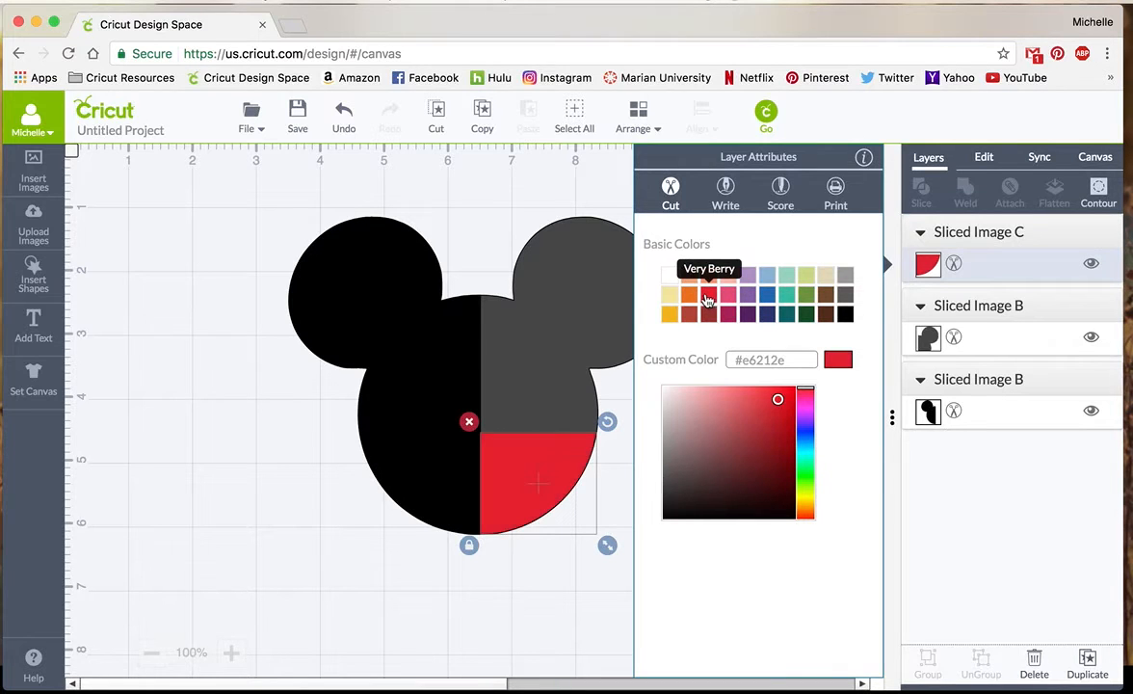
- Color the upper piece of the mickey head's right half White (#ffffff)
click(448, 647)
click(554, 354)
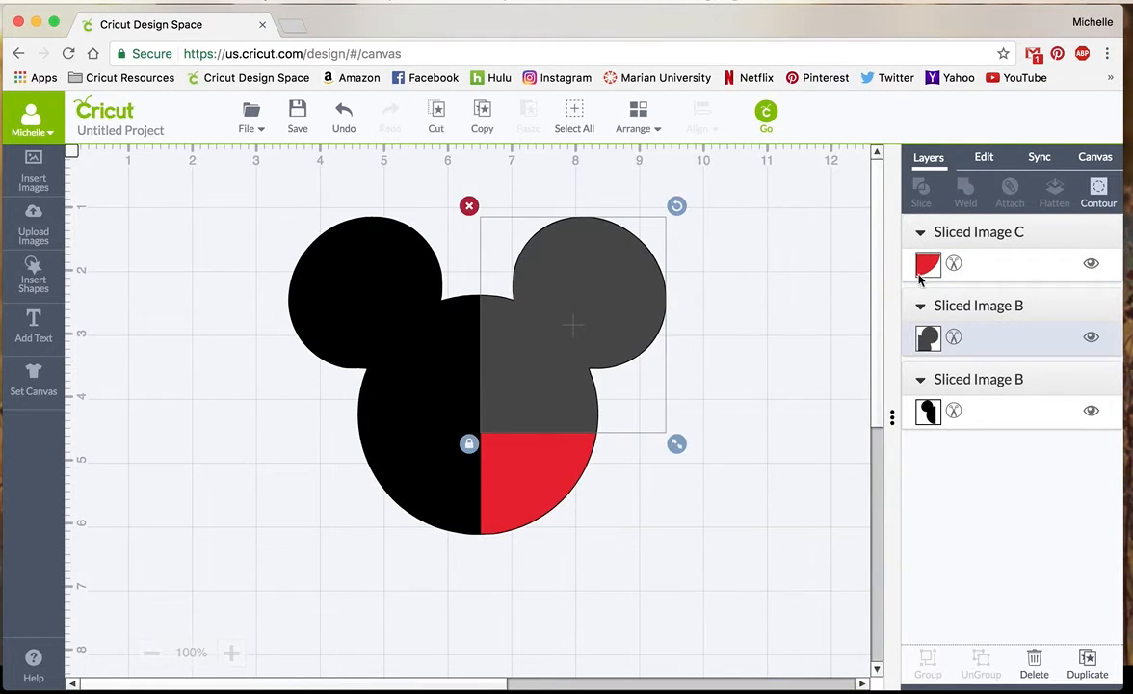
click(951, 339)
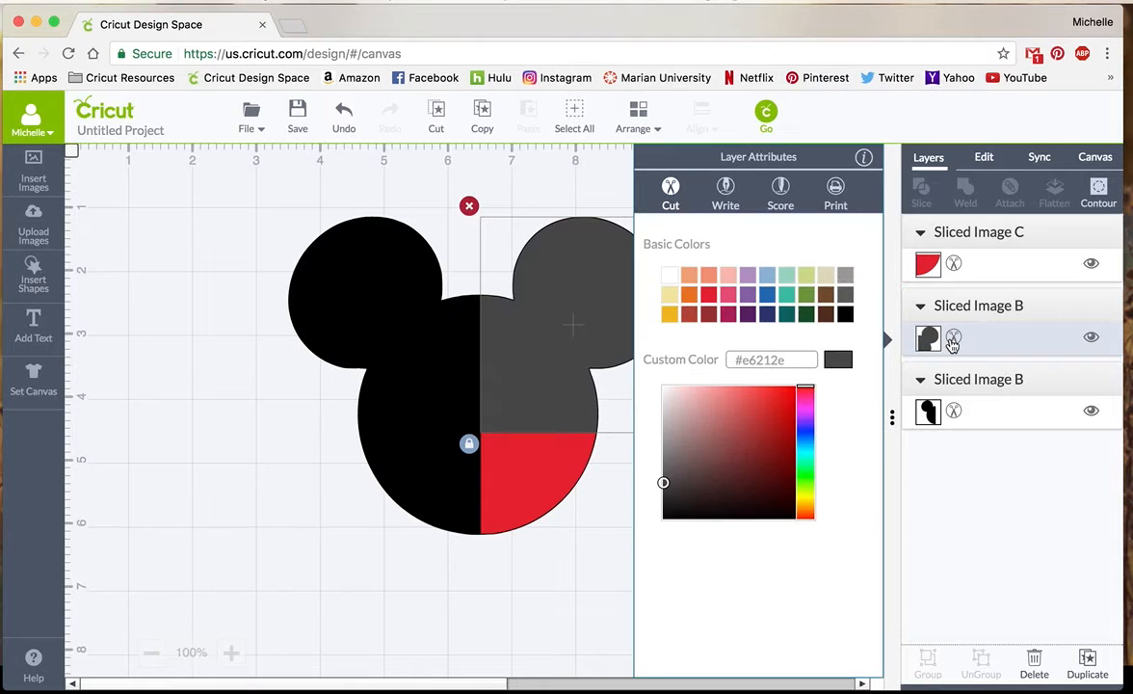
click(670, 276)
click(490, 343)
- Color the black left half of the mickey head blue
click(926, 408)
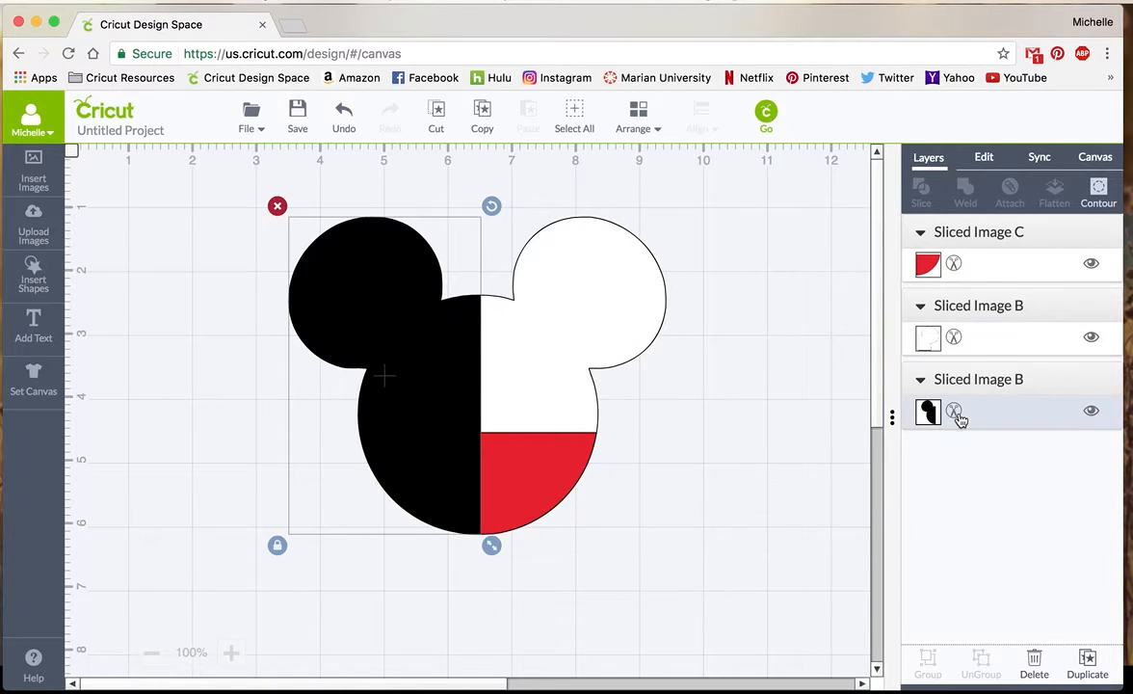
click(954, 411)
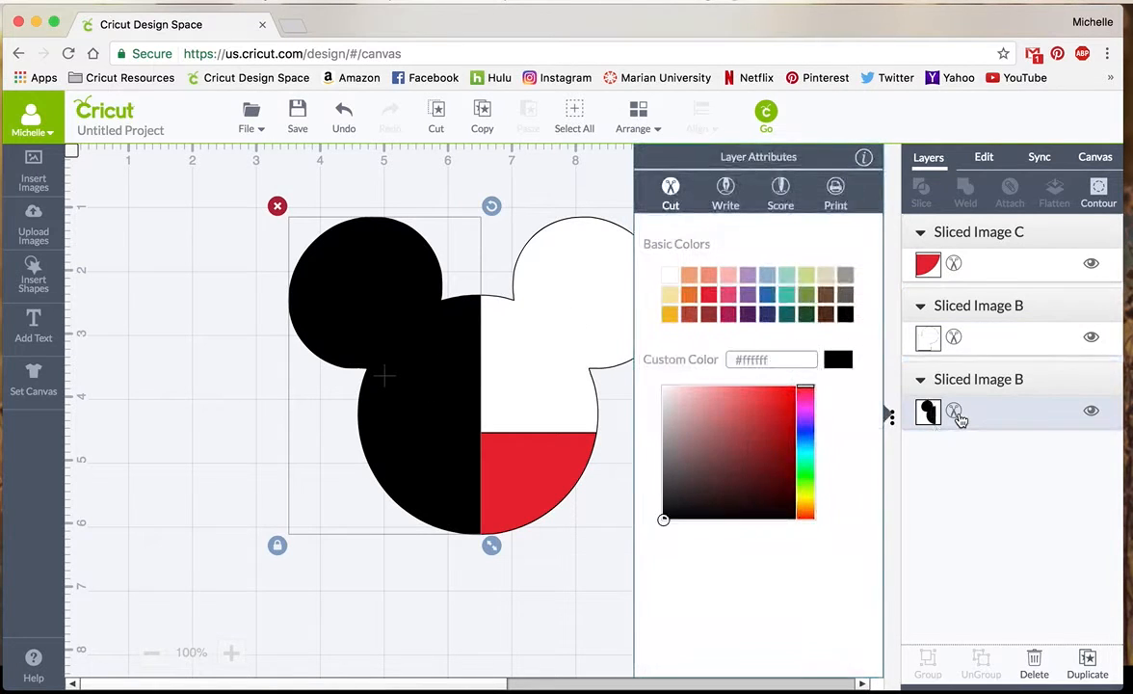
click(768, 300)
click(186, 401)
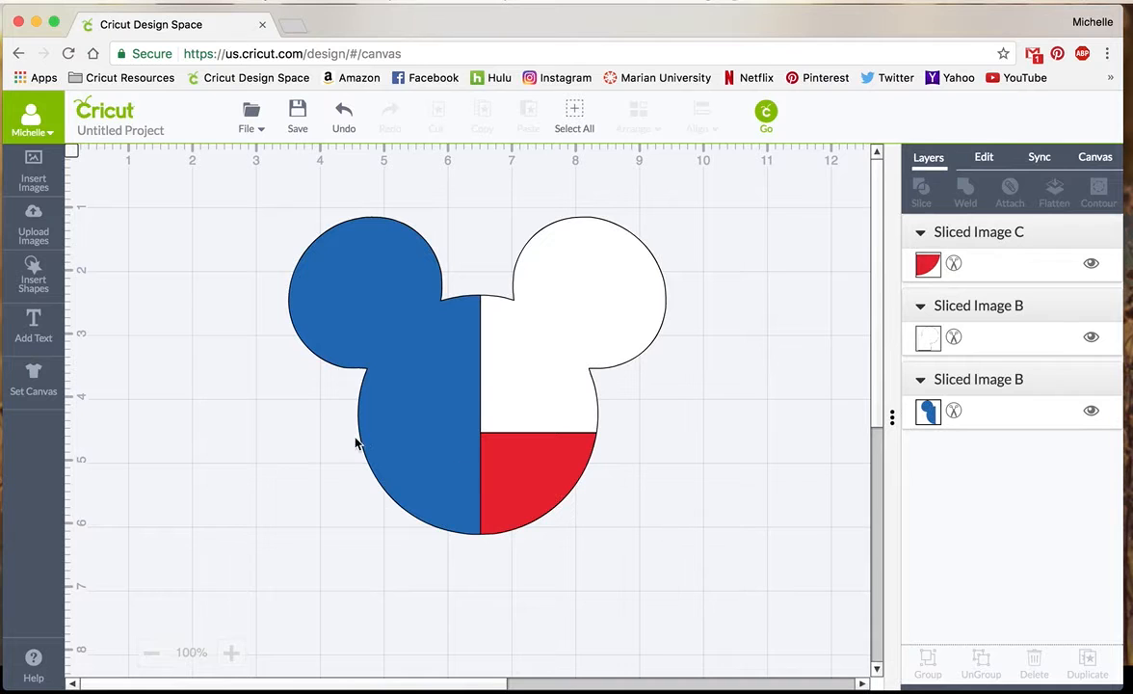
- Insert a star, size it to about 1.5 x 1.43 in, and center it on the face portion of the blue half
click(34, 277)
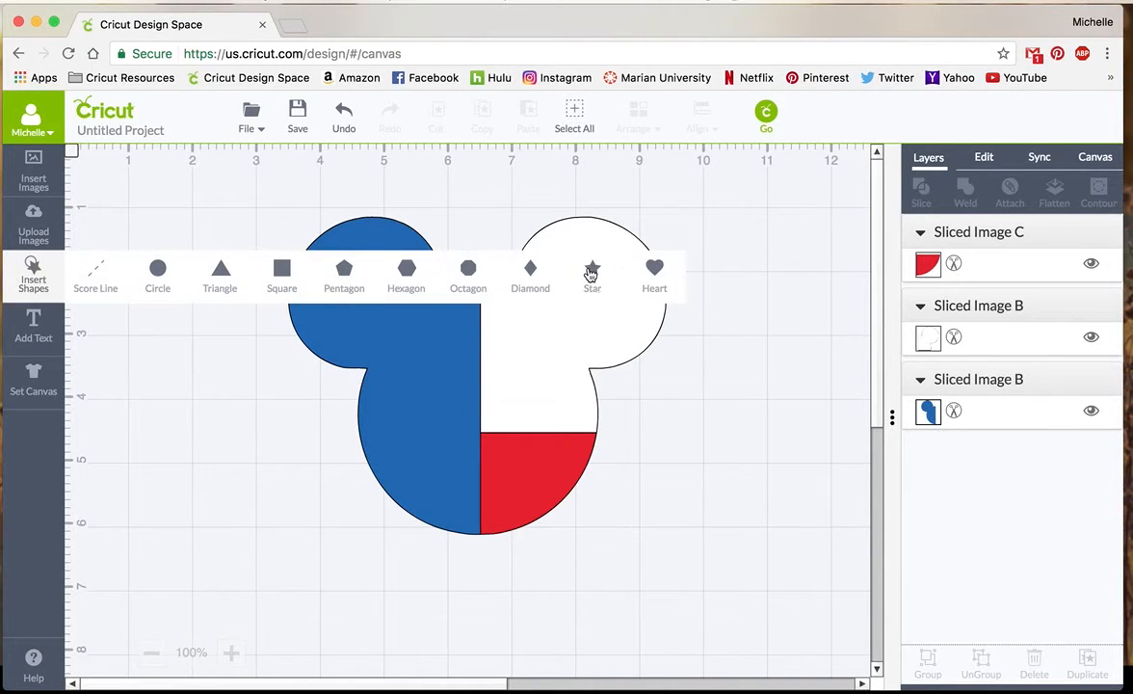
click(592, 269)
drag(492, 532, 407, 333)
drag(520, 488, 454, 420)
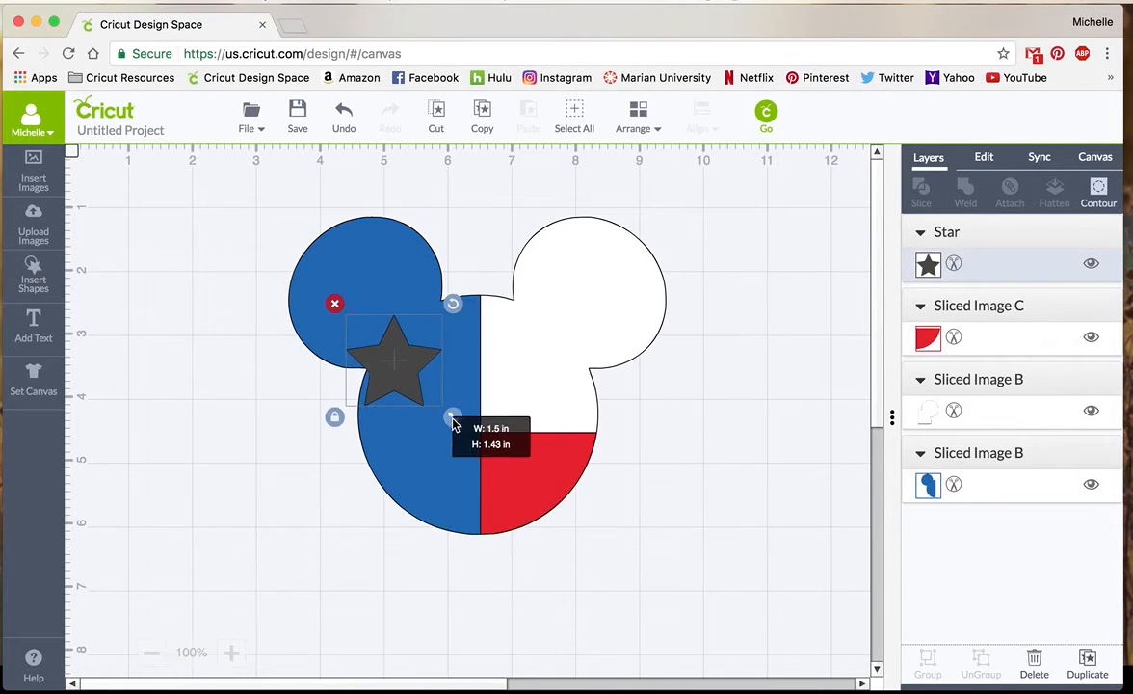
drag(400, 364, 435, 422)
- Color the star White (#ffffff)
click(954, 263)
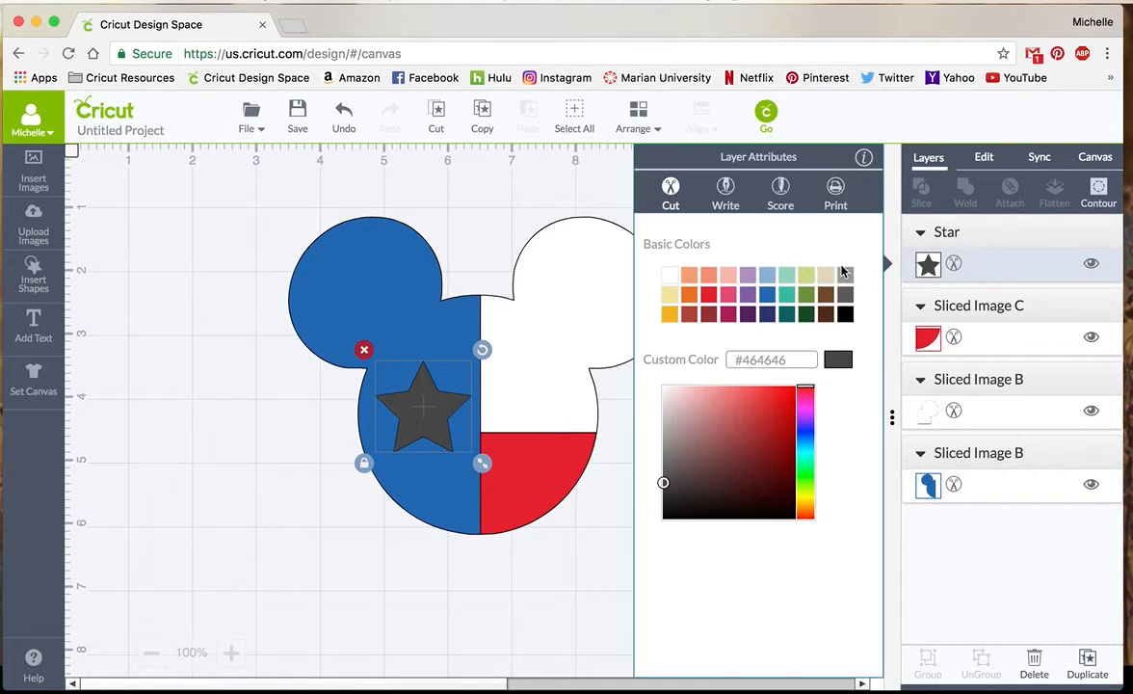
click(670, 278)
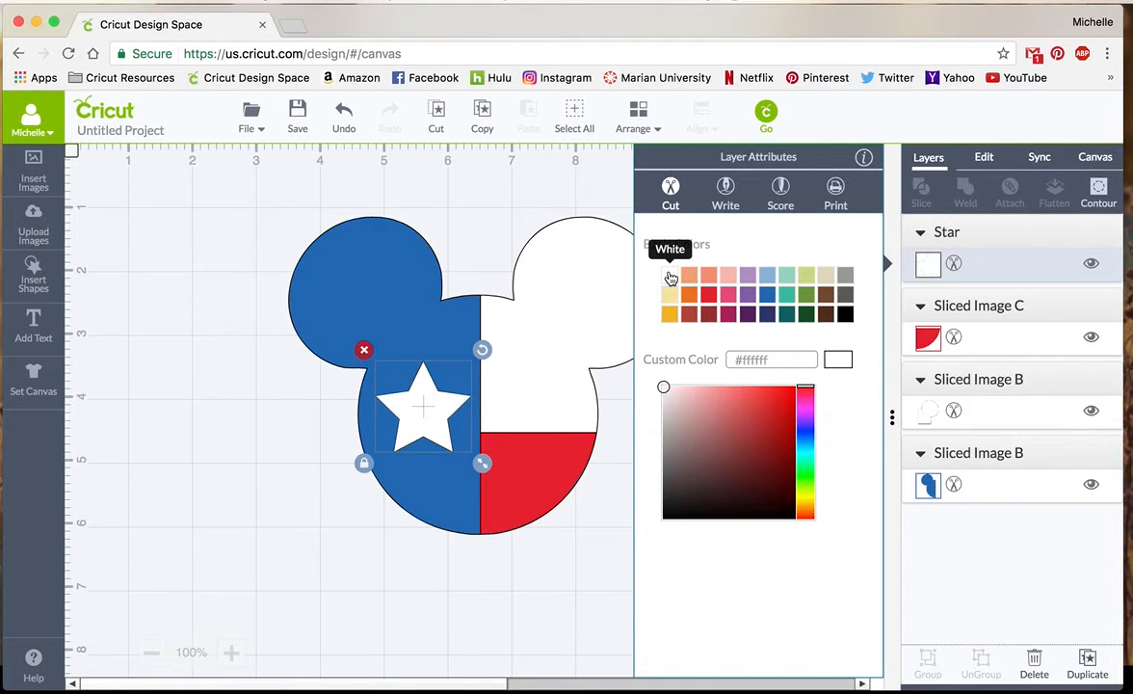
click(497, 631)
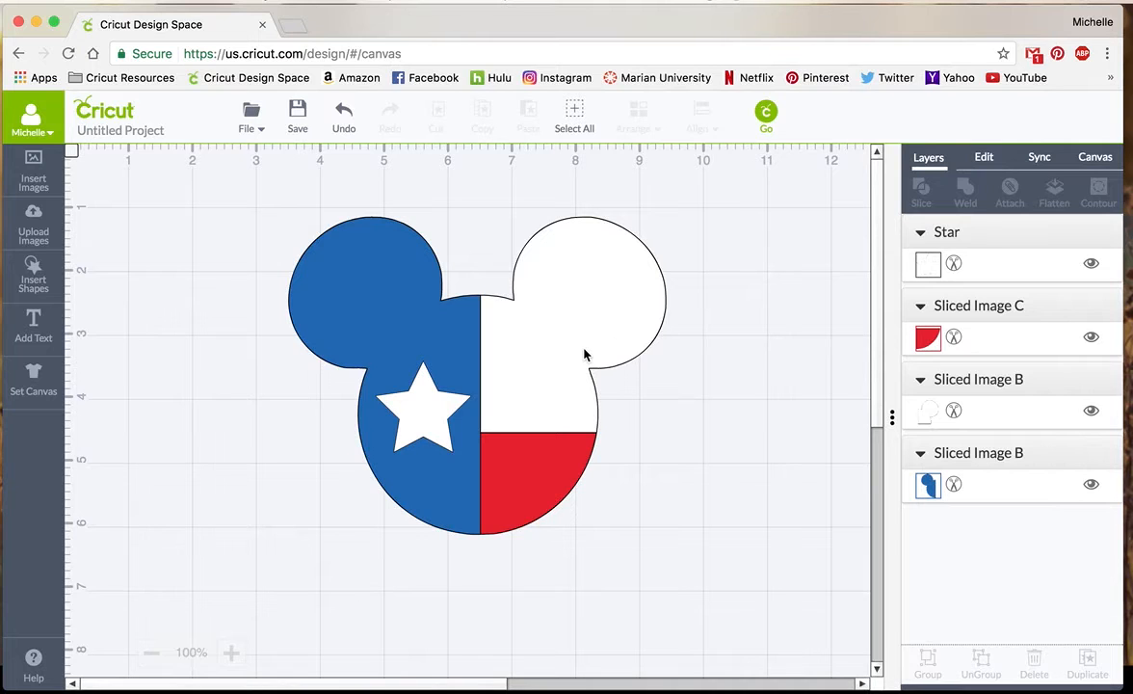
- Shift the white, blue and red pieces of the mickey head by small amounts to try fitting their edges together
mouse_move(605, 320)
mouse_down()
mouse_move(637, 299)
mouse_move(611, 311)
mouse_up()
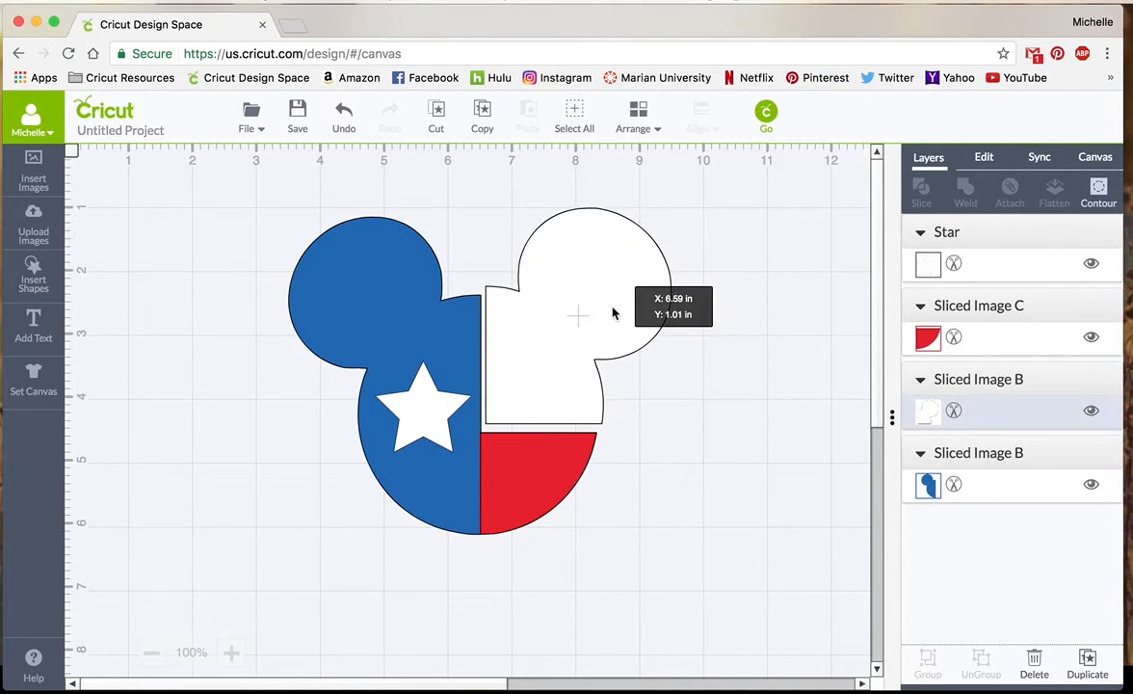
mouse_move(450, 331)
mouse_down()
mouse_move(431, 316)
mouse_move(447, 327)
mouse_up()
drag(521, 470, 528, 462)
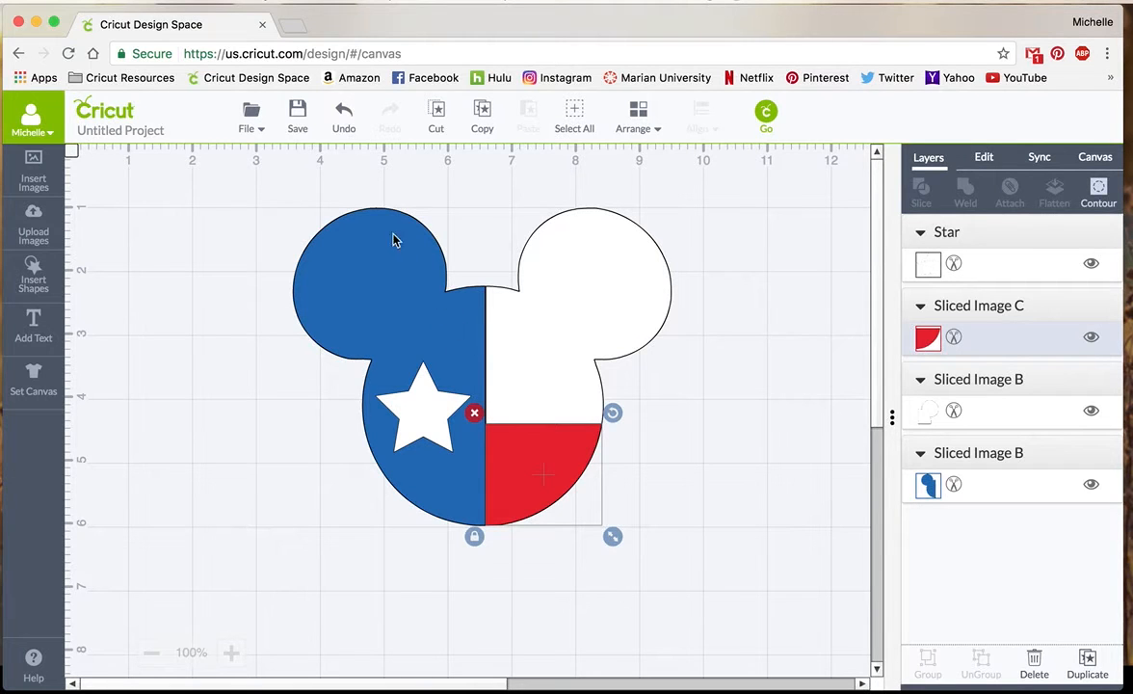
drag(413, 303, 410, 306)
mouse_move(564, 472)
mouse_down()
mouse_move(494, 469)
mouse_move(559, 472)
mouse_move(559, 461)
mouse_move(565, 474)
mouse_up()
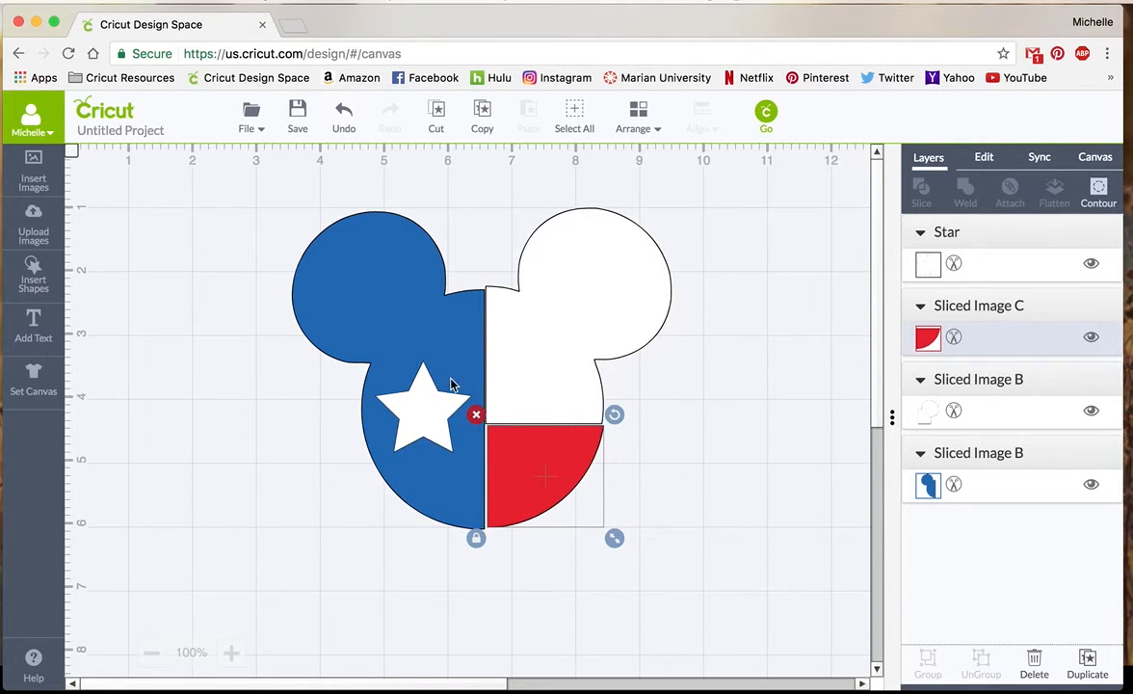
- Move the blue, white and red pieces and the star to the canvas's upper-left corner, reassembled as one mickey head
click(774, 485)
drag(369, 318, 152, 283)
drag(523, 369, 311, 346)
drag(536, 484, 319, 453)
drag(422, 409, 205, 386)
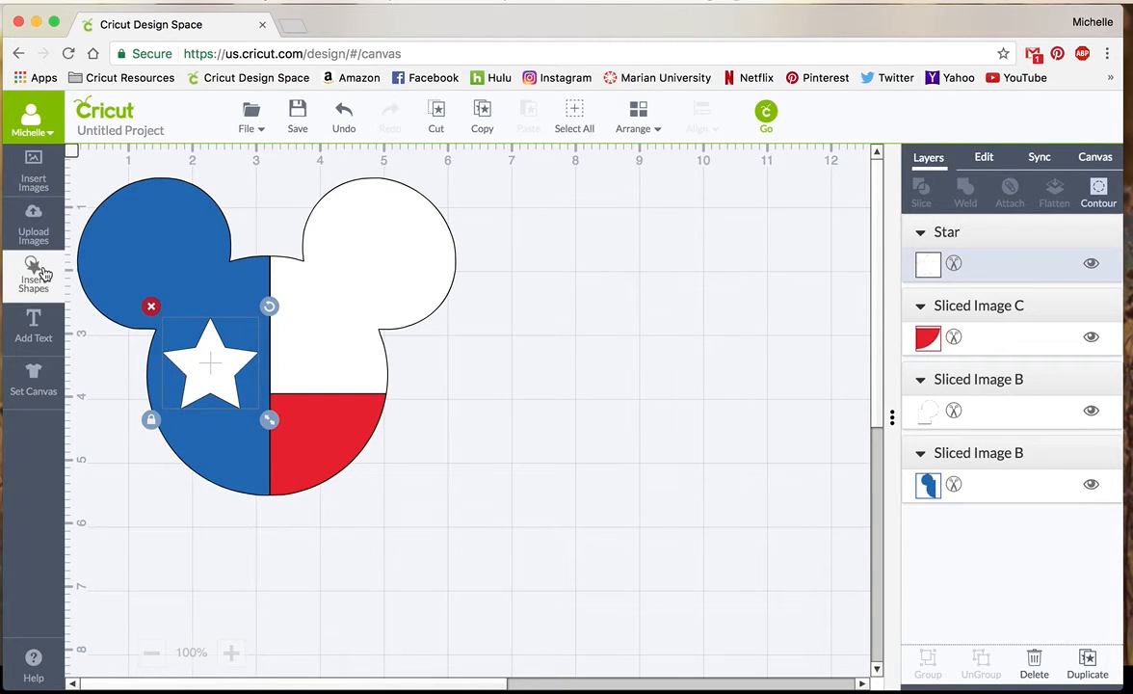
- Filter the image library to Uploaded images only and insert the first solid black mickey head onto the canvas
click(51, 179)
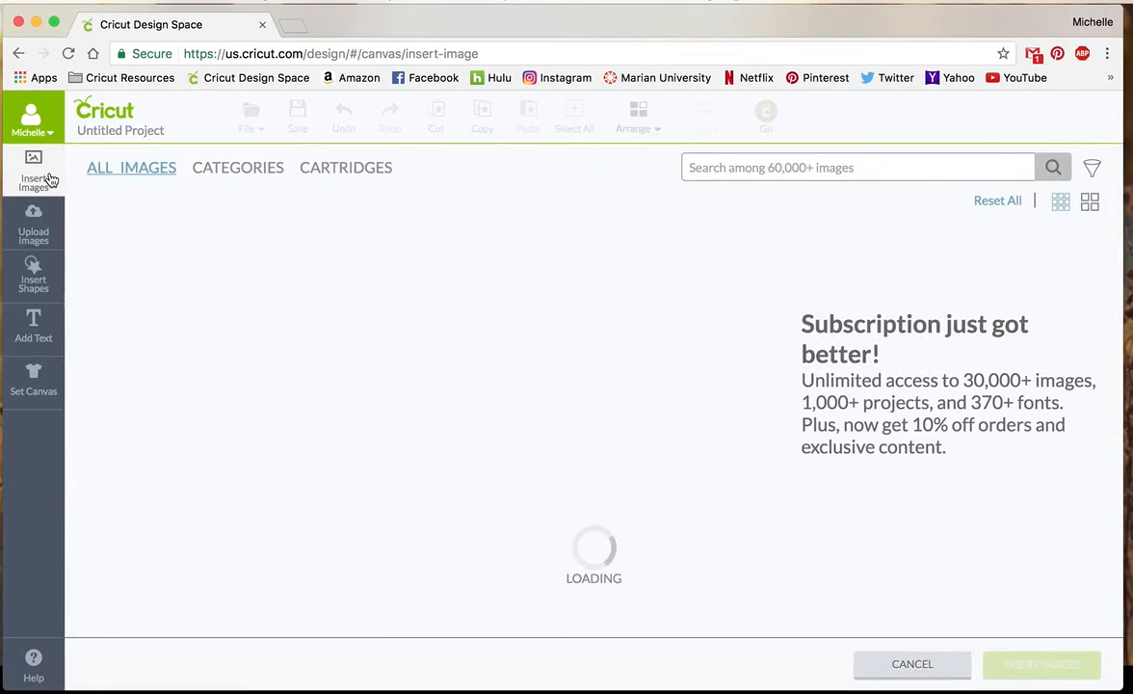
click(1093, 171)
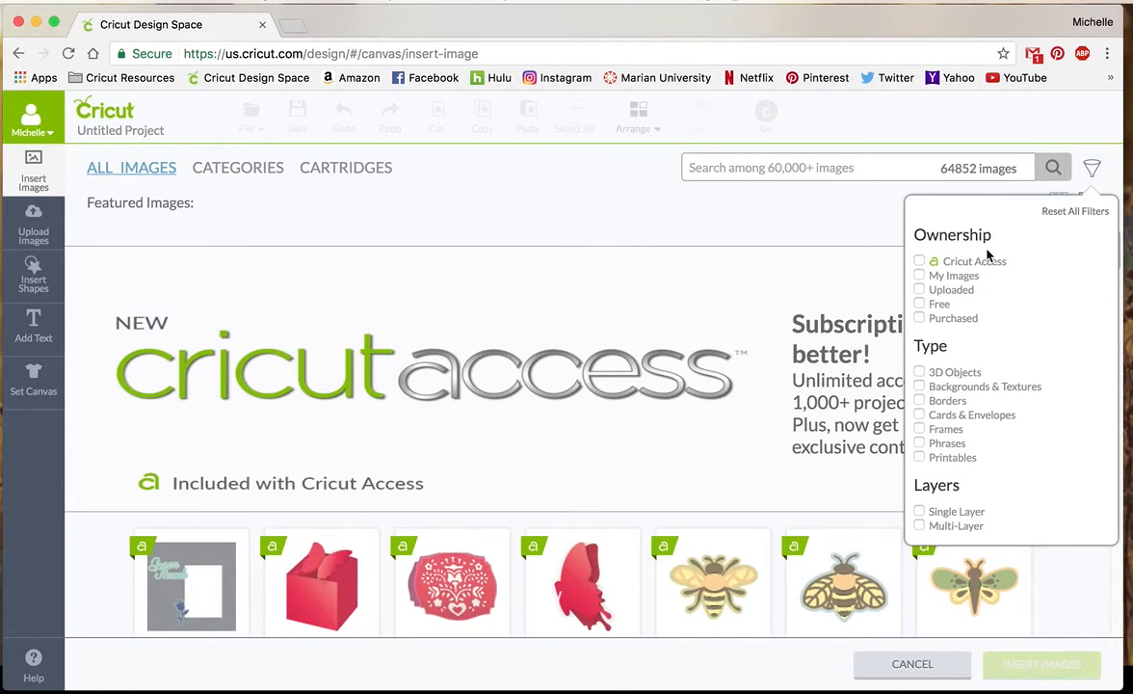
click(920, 275)
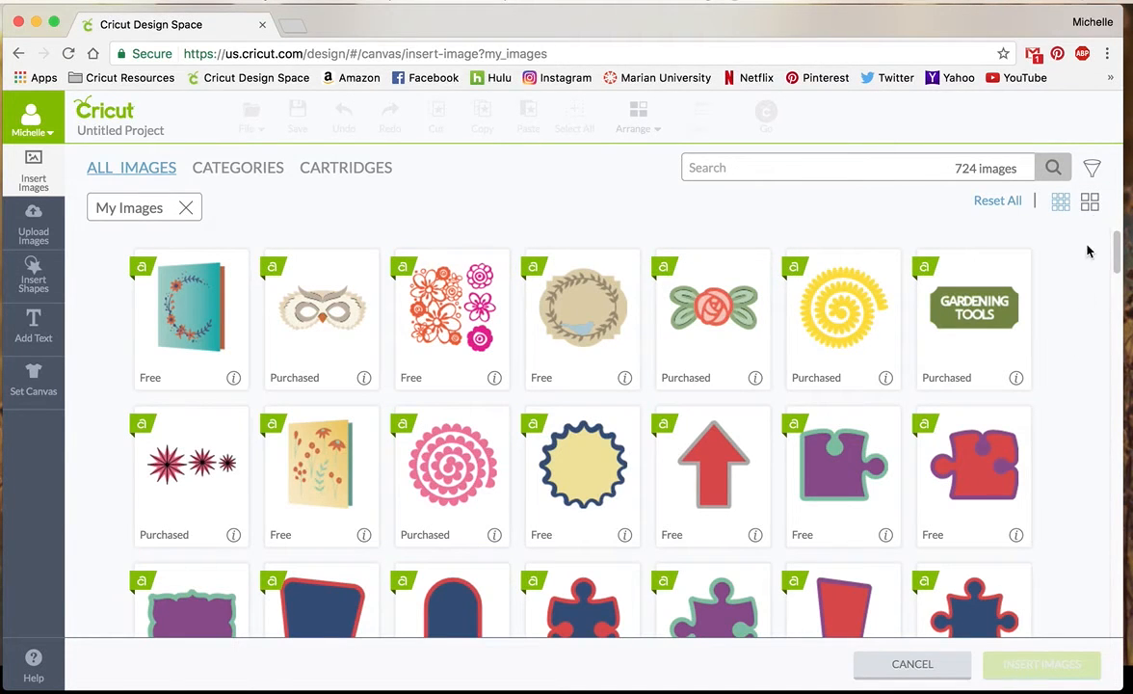
click(1091, 171)
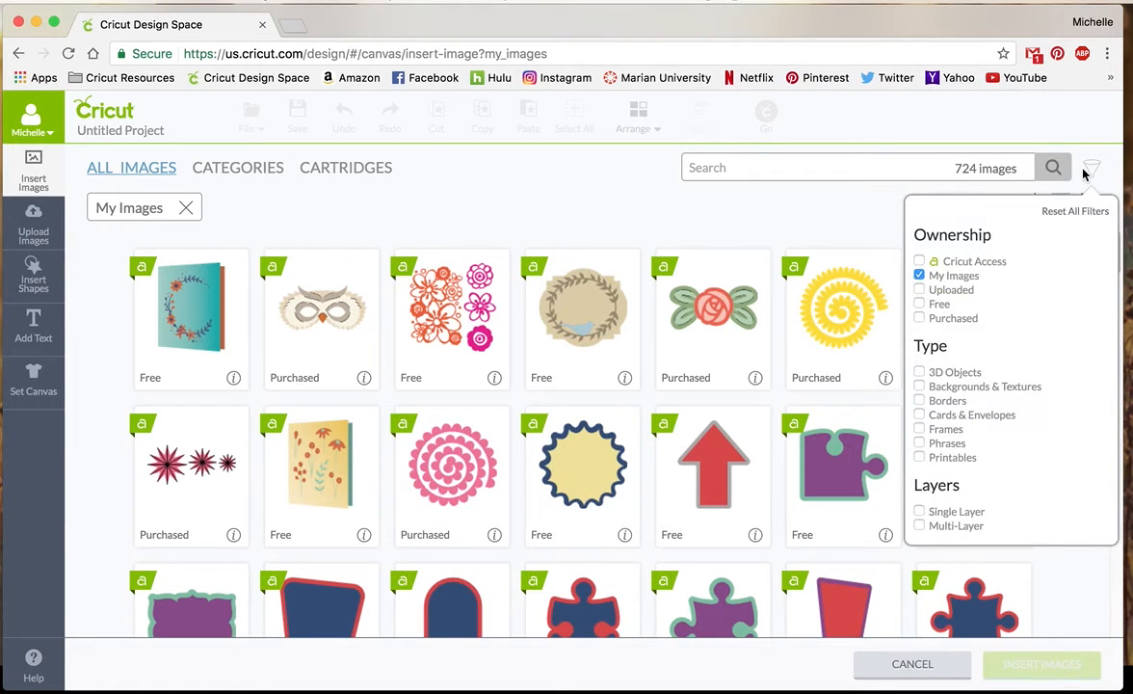
click(920, 290)
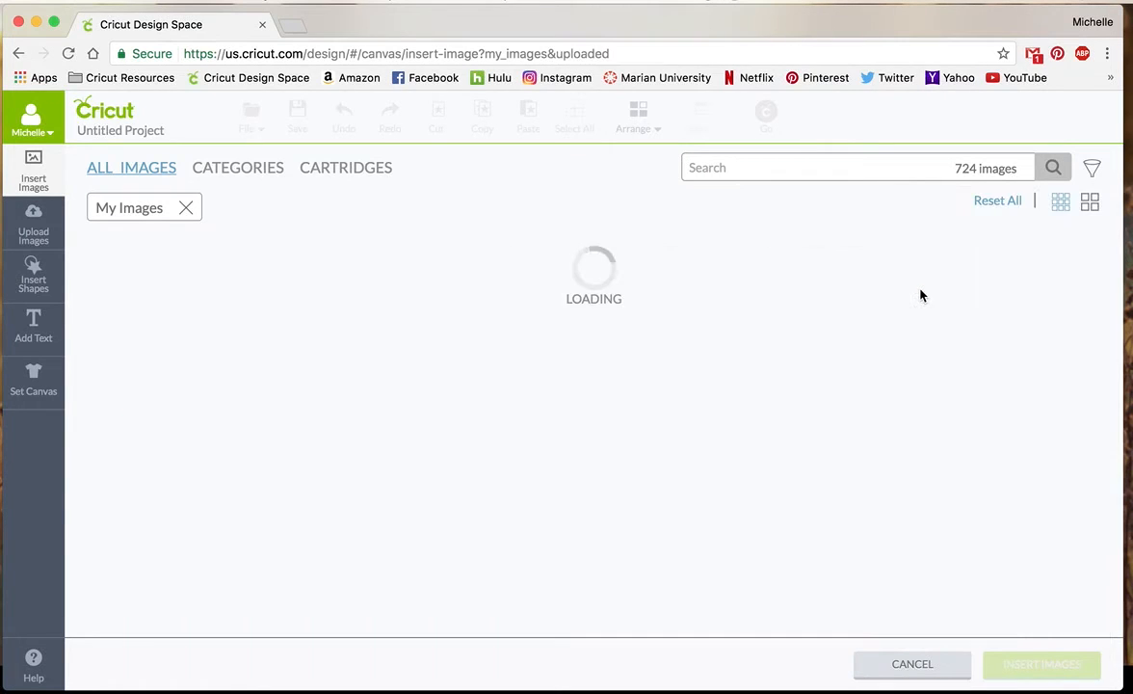
click(1095, 170)
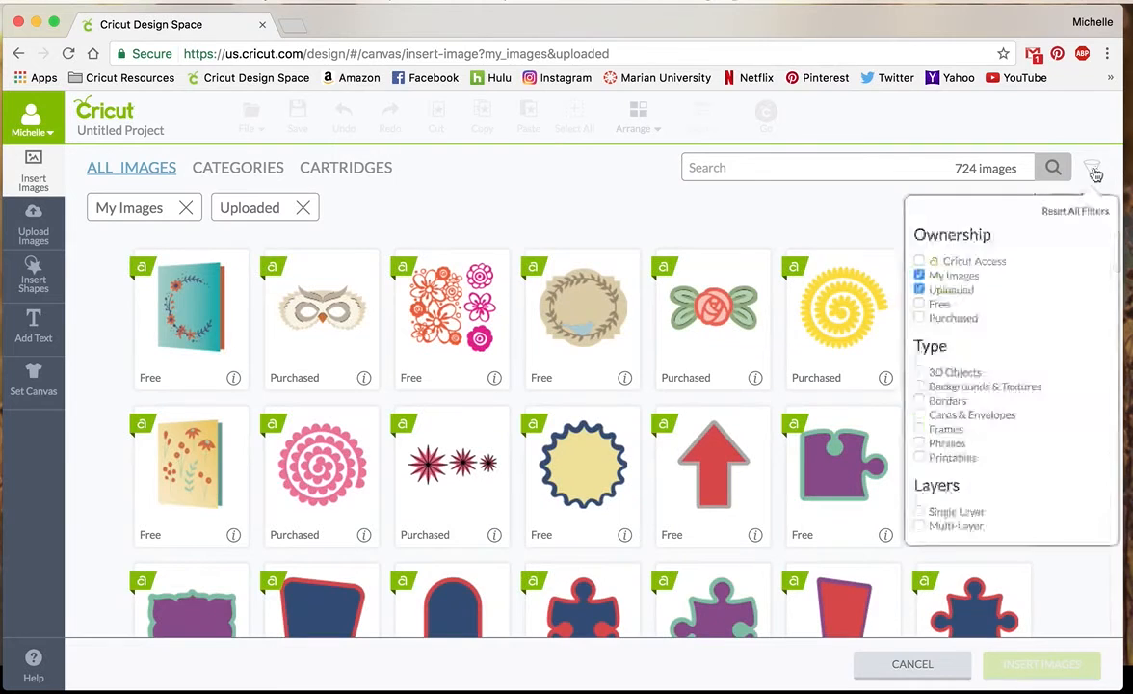
click(917, 279)
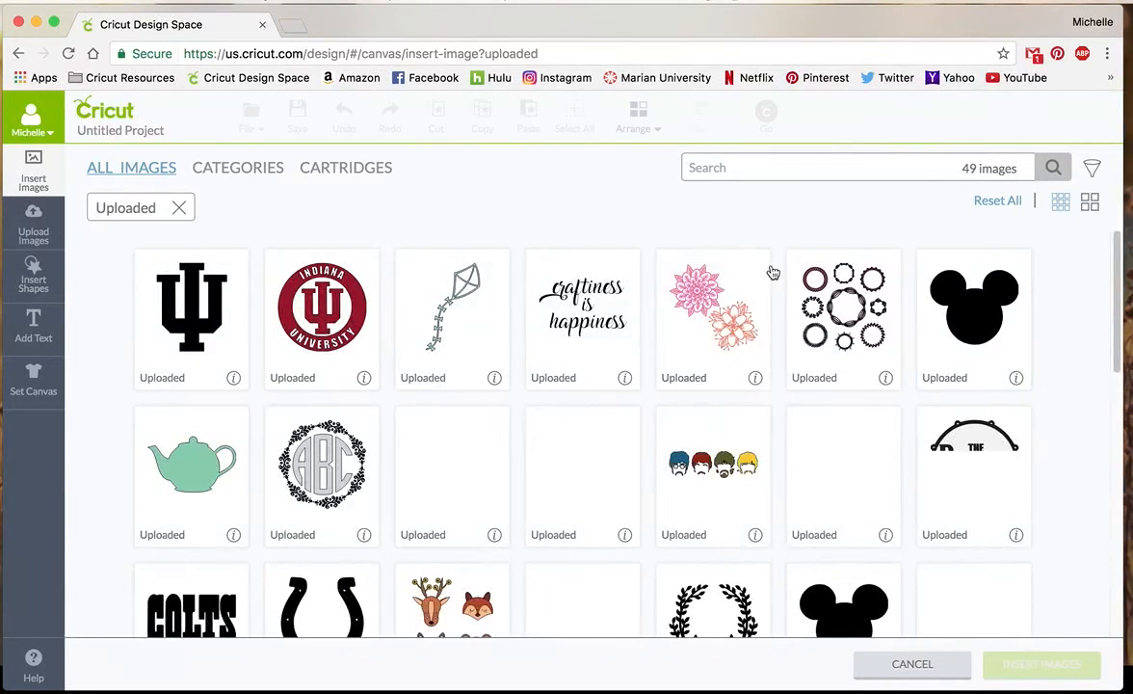
click(974, 315)
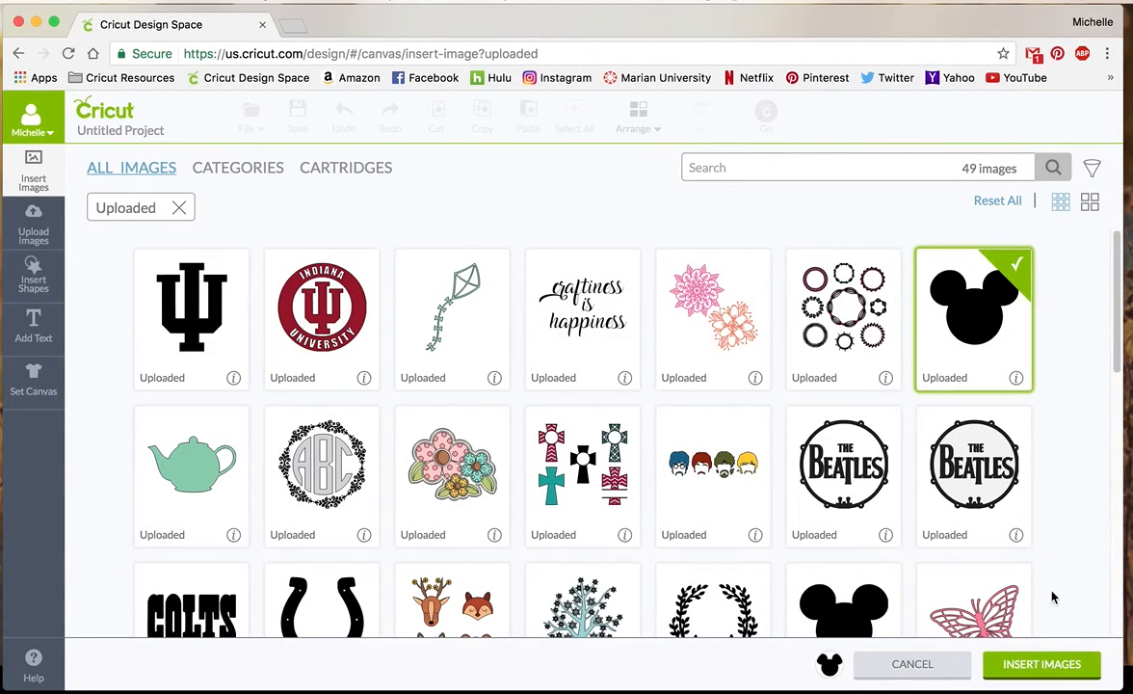
click(1030, 664)
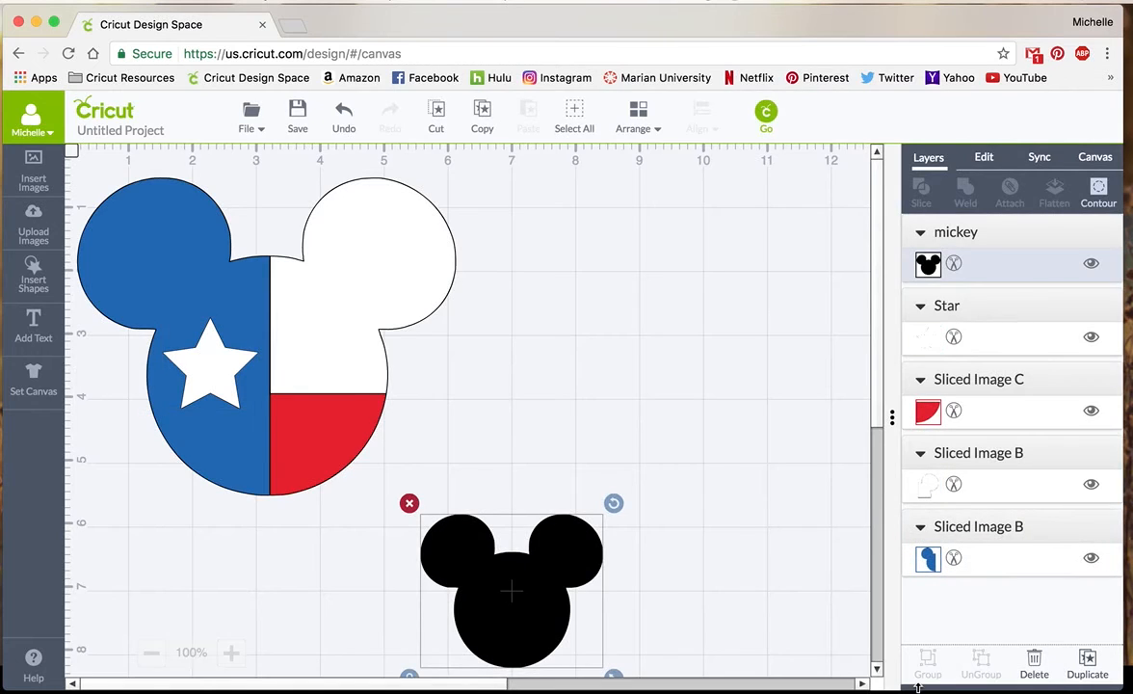
- Enlarge the black mickey head beside the colored one and duplicate it, keeping one copy above the other
drag(511, 599, 611, 285)
drag(710, 377, 866, 508)
drag(661, 370, 613, 656)
click(1082, 668)
- Color the upper black mickey head White (#ffffff)
click(637, 397)
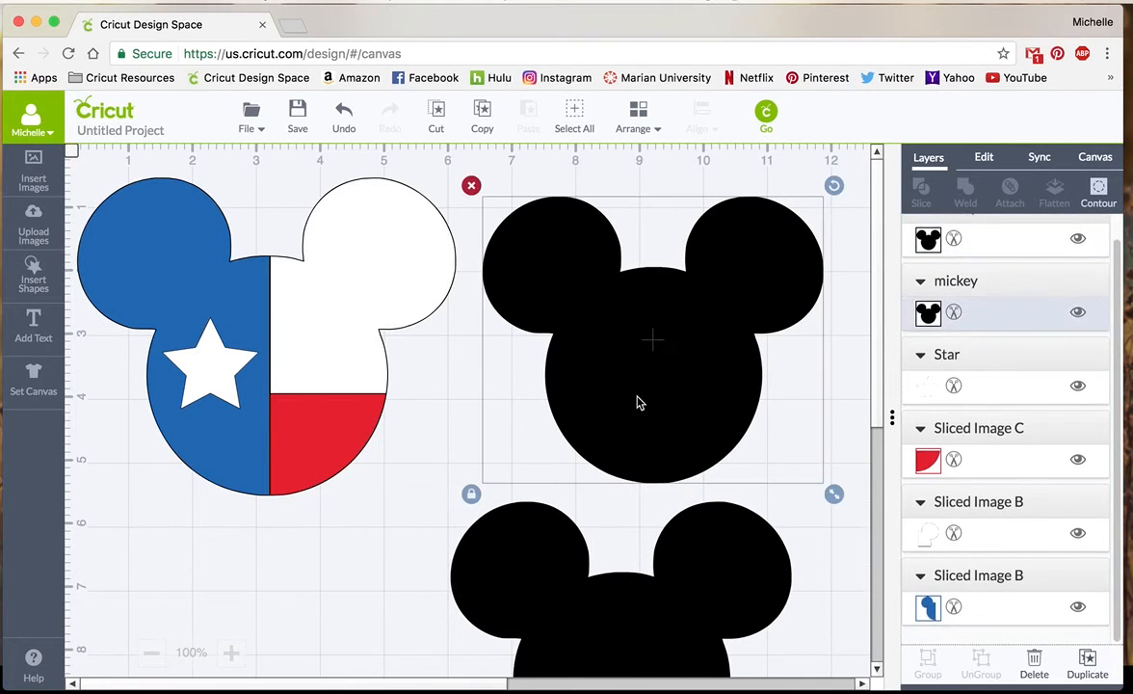
click(952, 312)
click(667, 278)
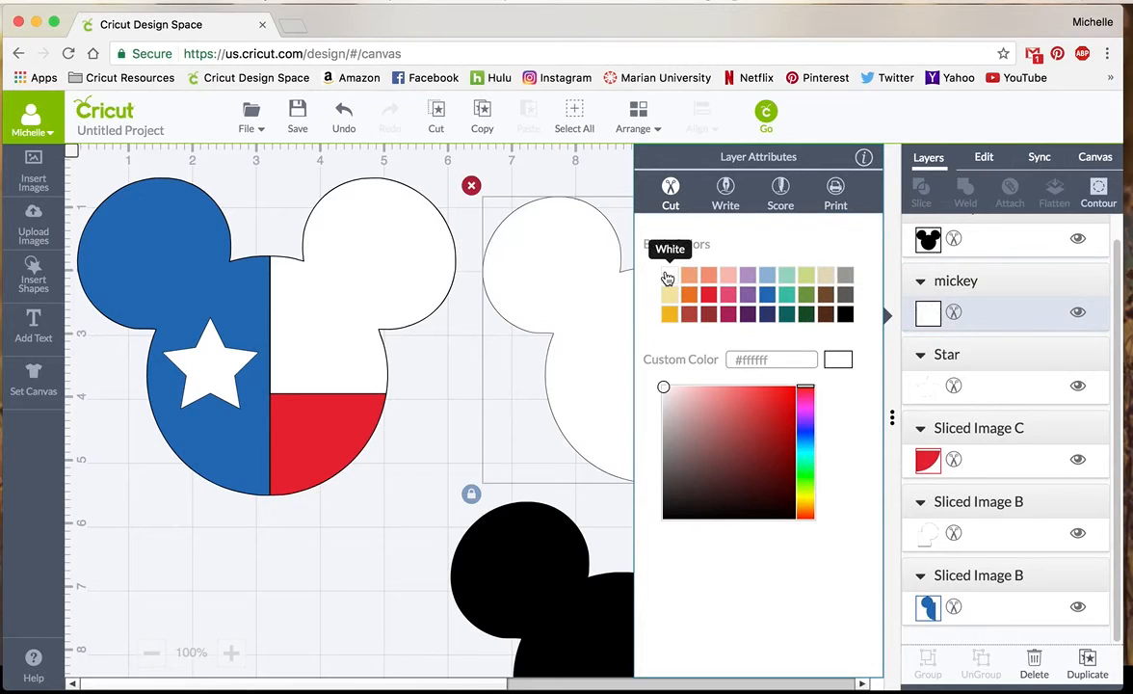
click(401, 516)
- Move the black mickey head into the empty area below the white one, clear of the other designs
drag(602, 579, 533, 510)
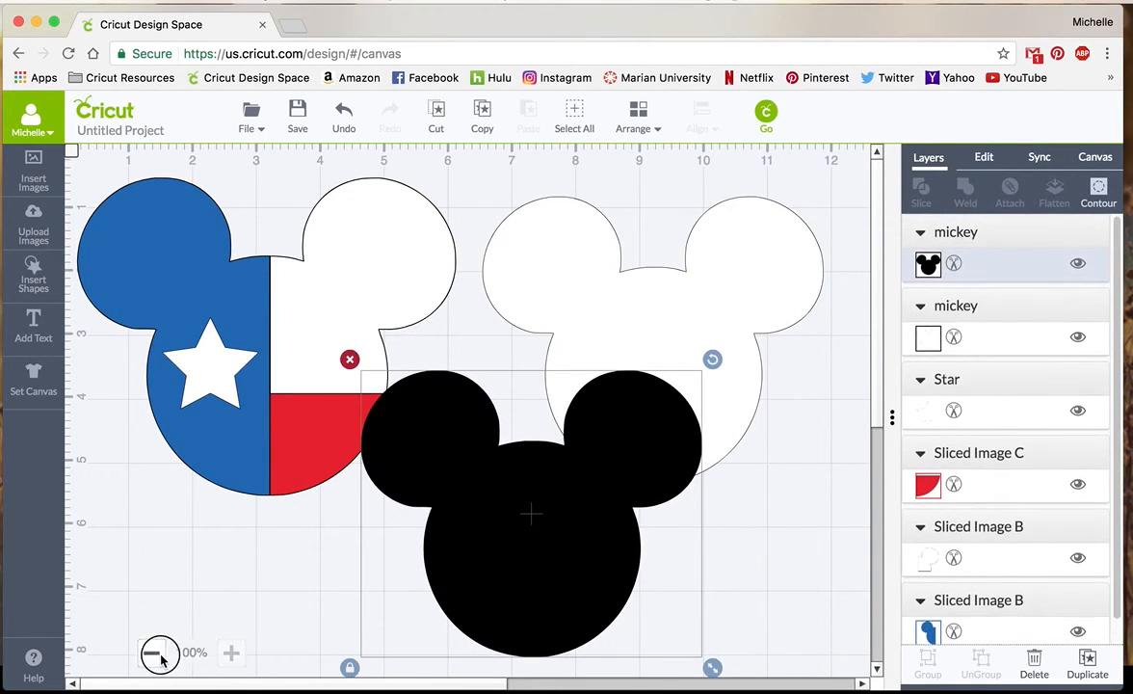
click(151, 652)
drag(340, 413, 412, 517)
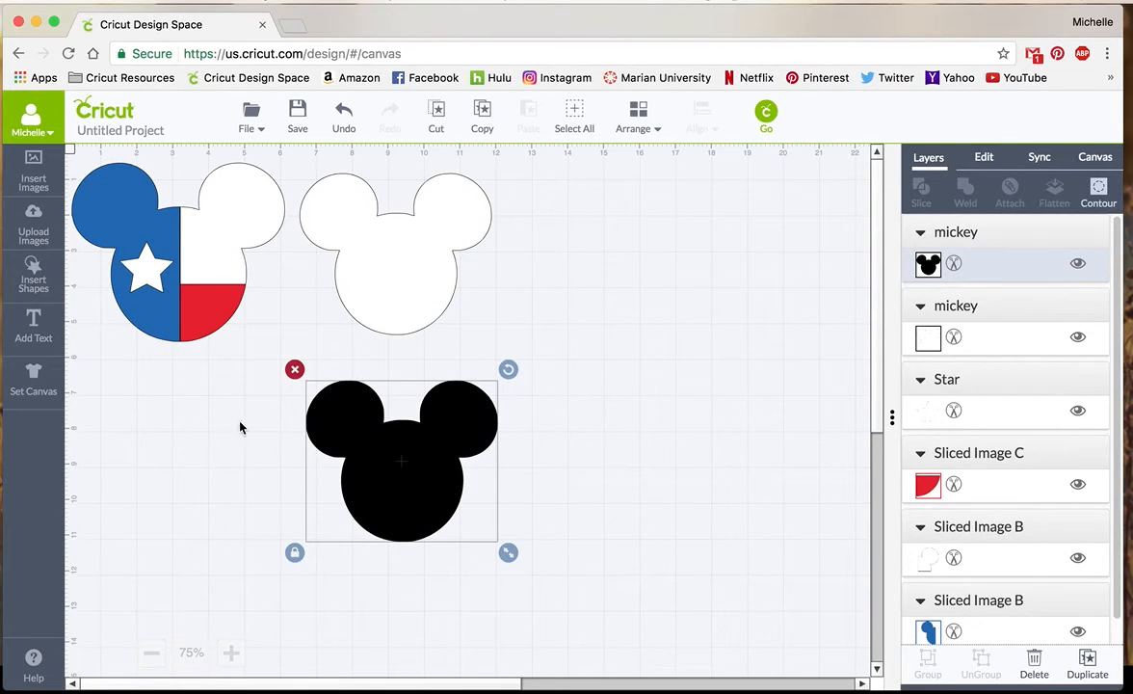
- Insert a square over the left side of the black mickey head and send it to the back
click(31, 277)
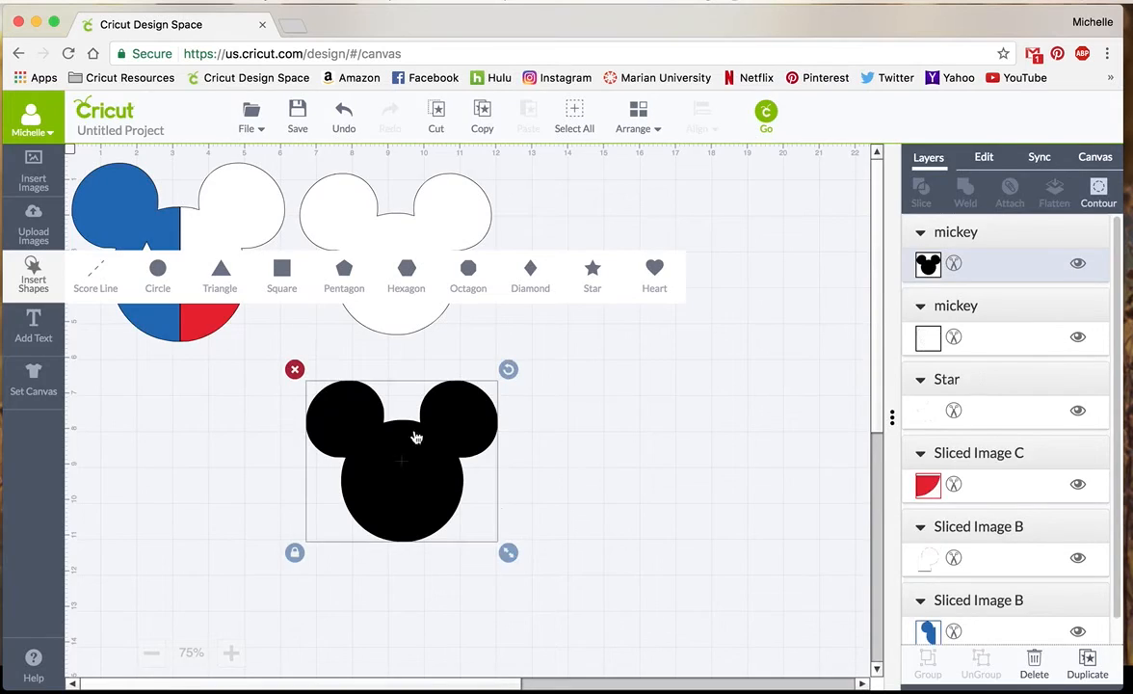
click(282, 269)
drag(371, 450, 415, 564)
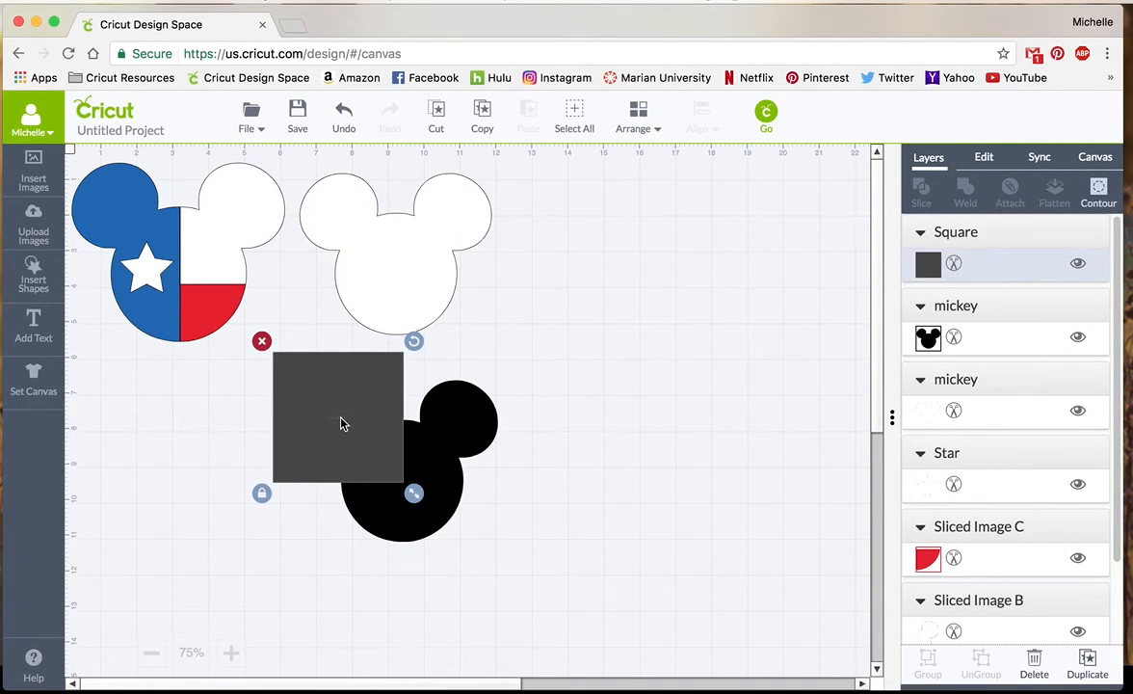
click(338, 474)
click(654, 113)
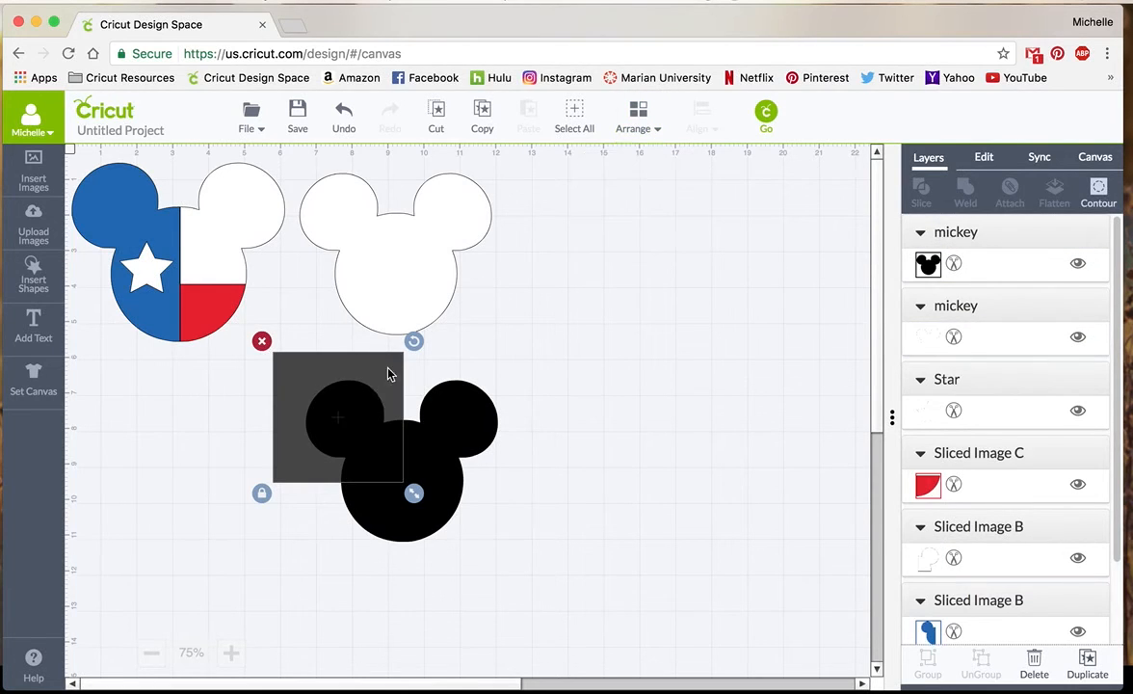
- Stretch the square to cover the black mickey head's entire left half and slice the head with it
drag(453, 496, 412, 555)
click(277, 476)
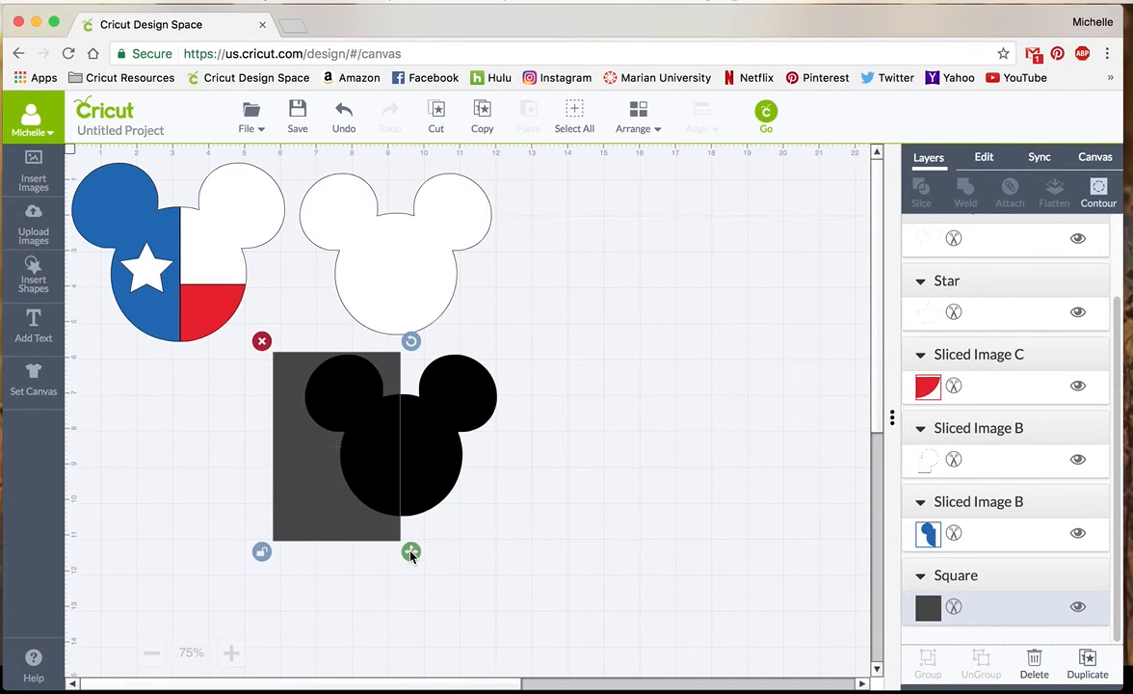
shift+click(435, 457)
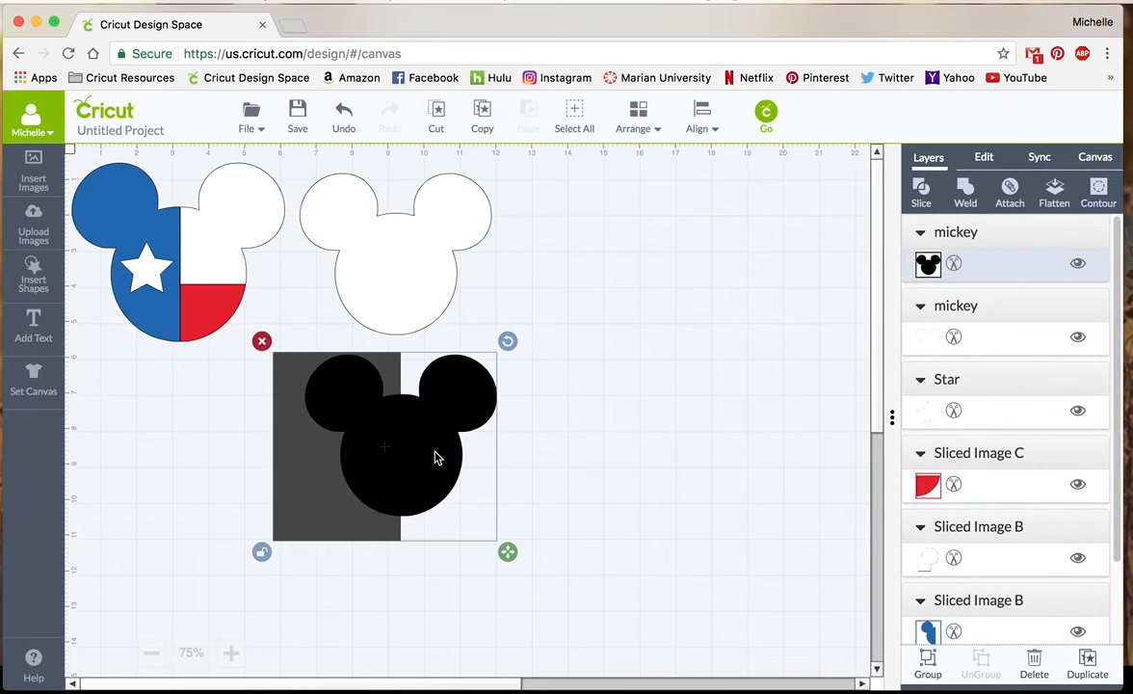
click(927, 196)
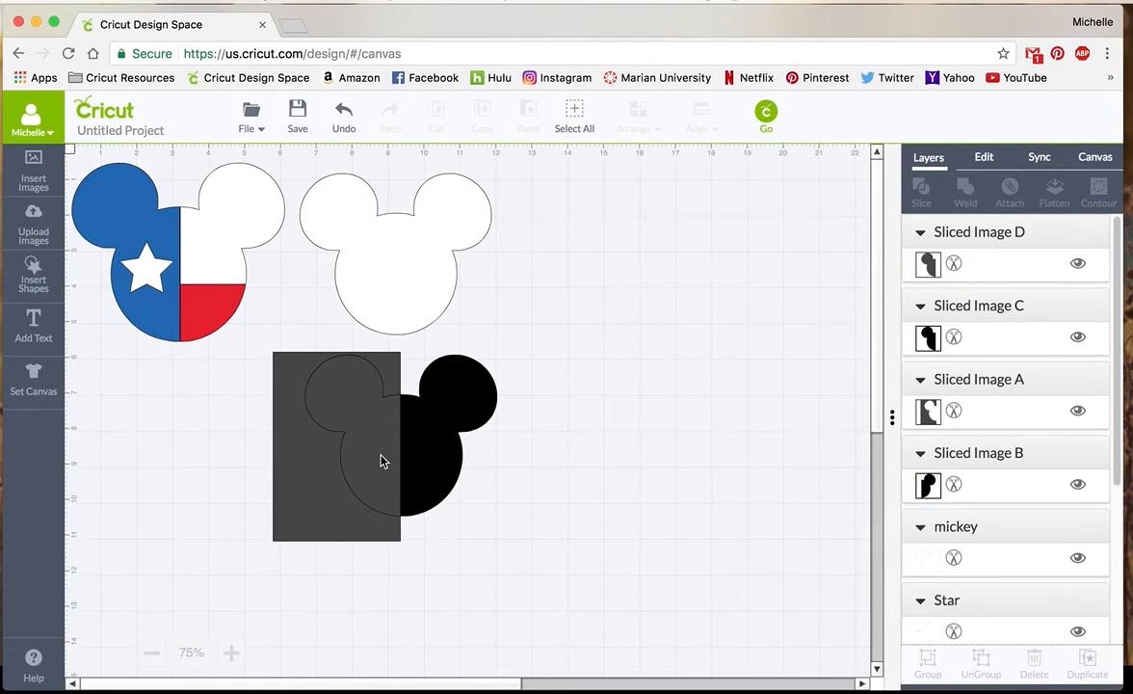
- Move the two sliced left-half mickey pieces away from the black head and delete the leftover gray square cutout
drag(380, 462, 618, 375)
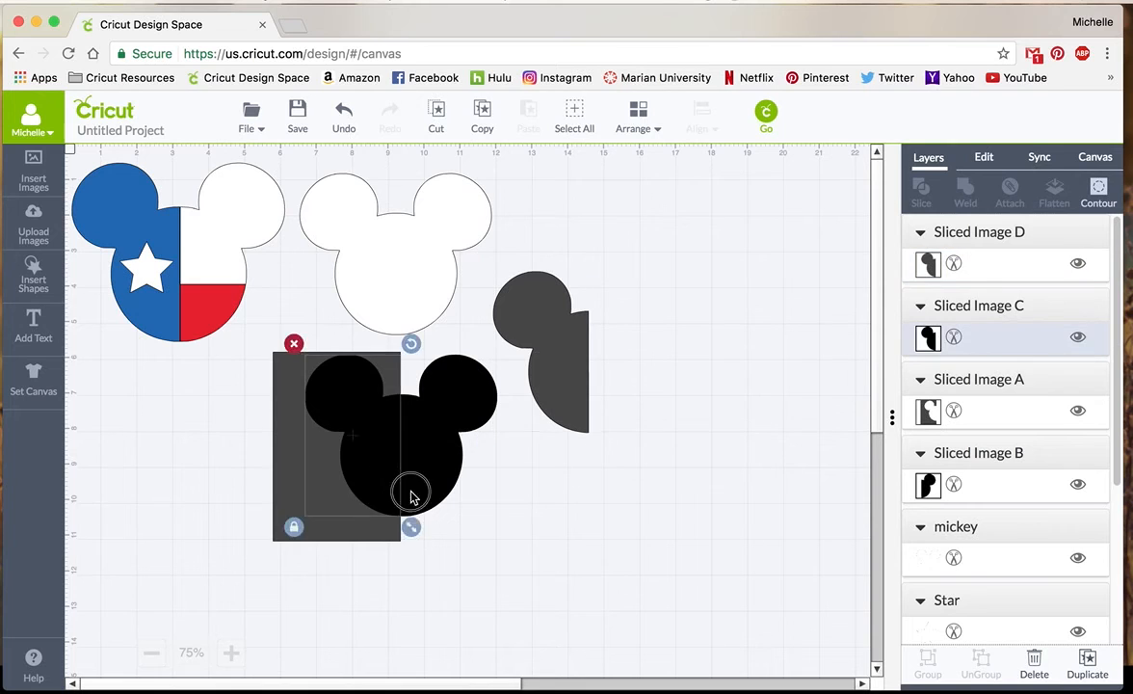
drag(412, 493, 576, 558)
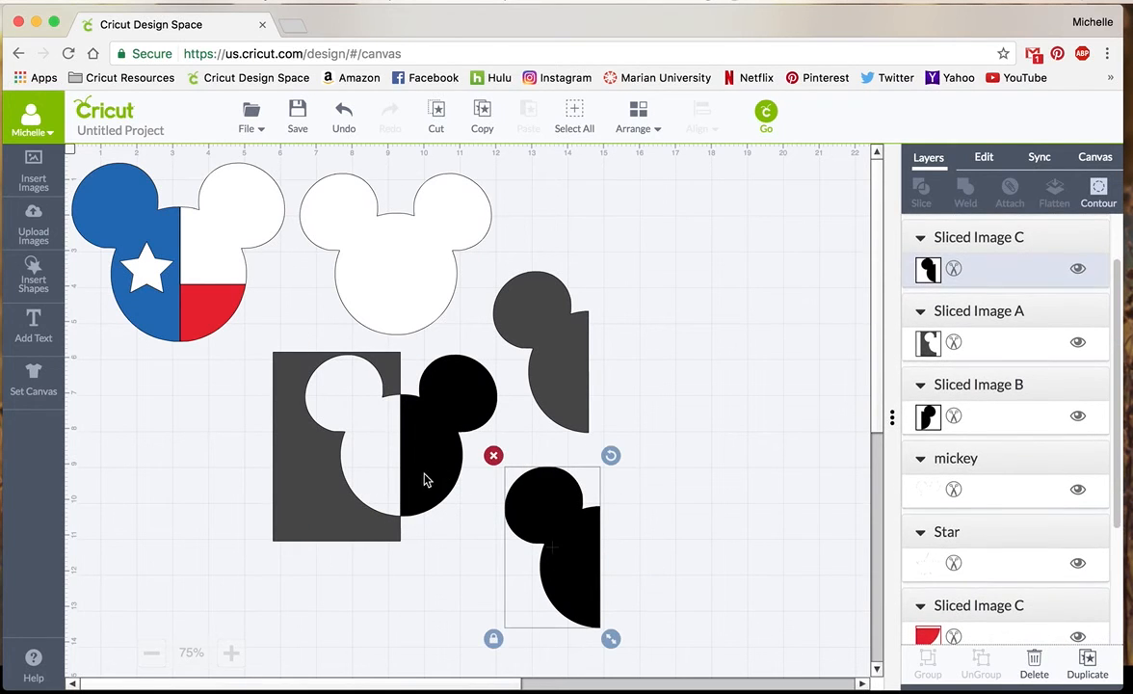
click(348, 527)
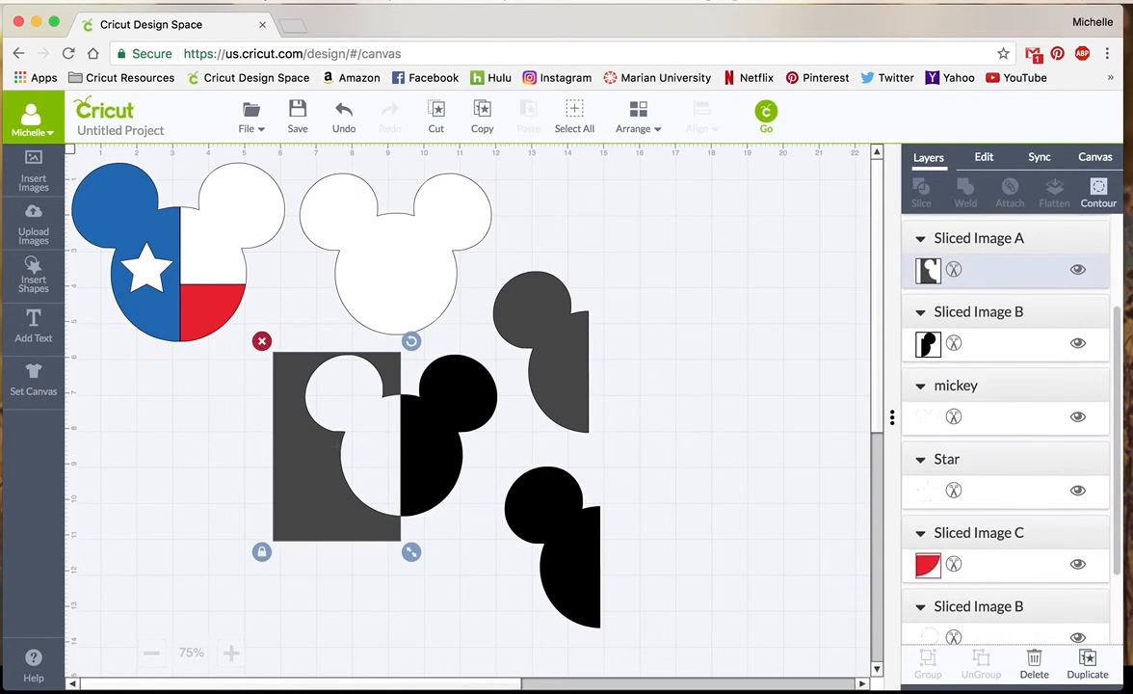
key(Delete)
- Color the separated black left half of the mickey head blue, matching the first design
click(570, 537)
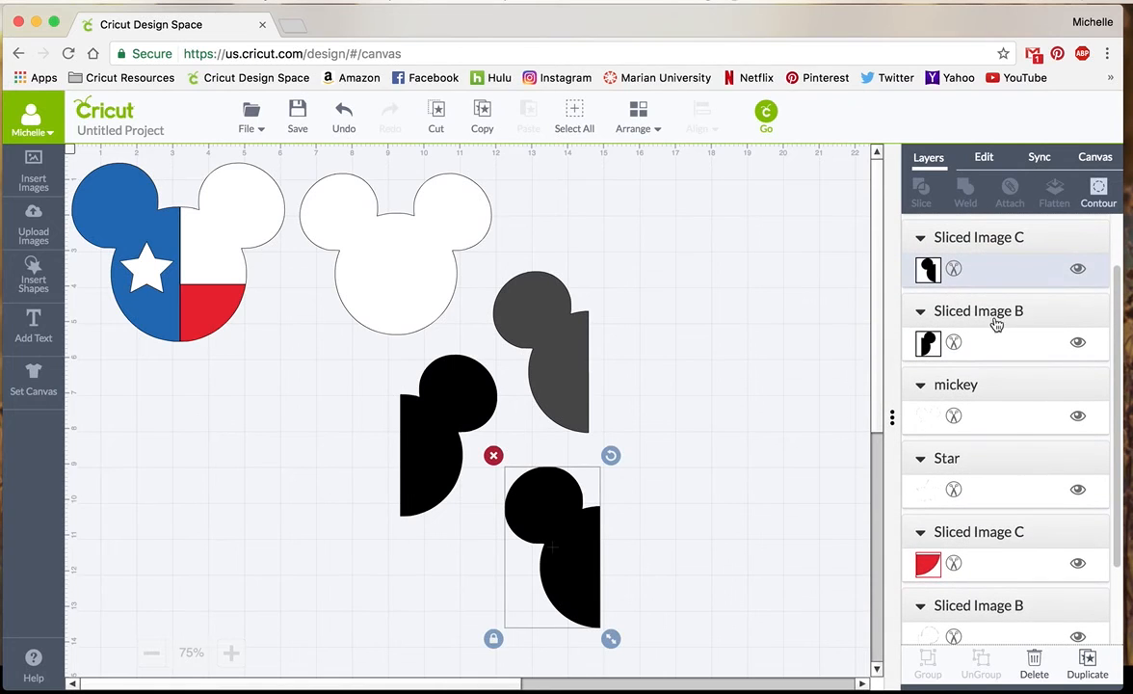
click(954, 274)
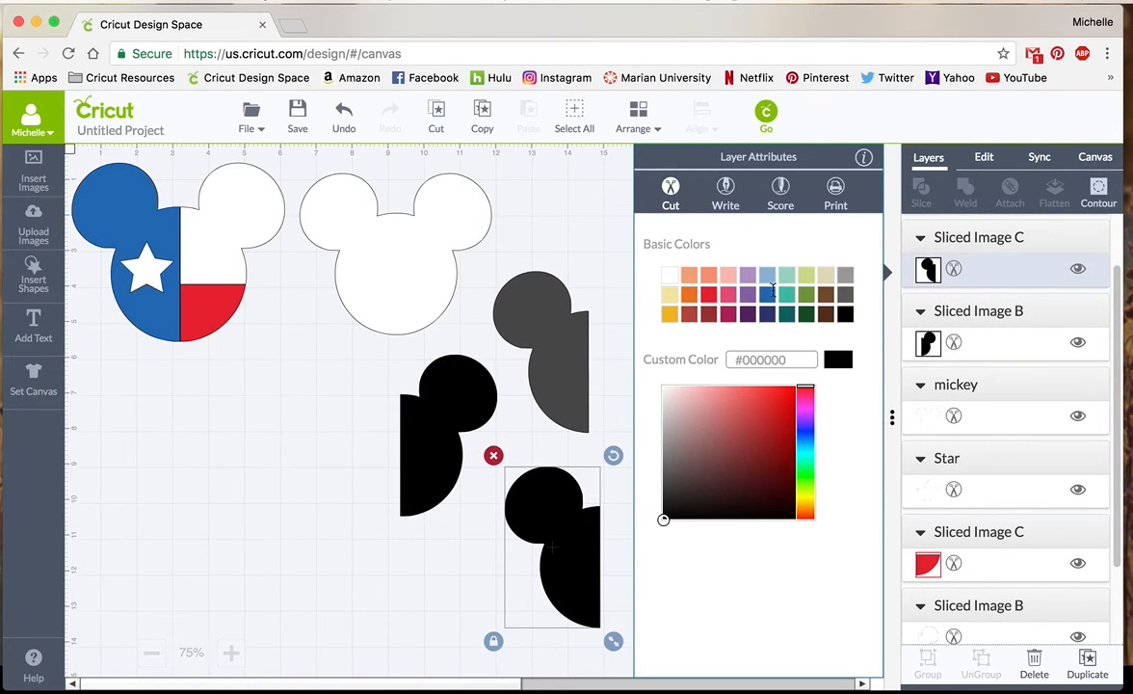
click(767, 296)
- Delete the spare gray left-half piece and align the blue half over the left side of the white mickey head
click(568, 354)
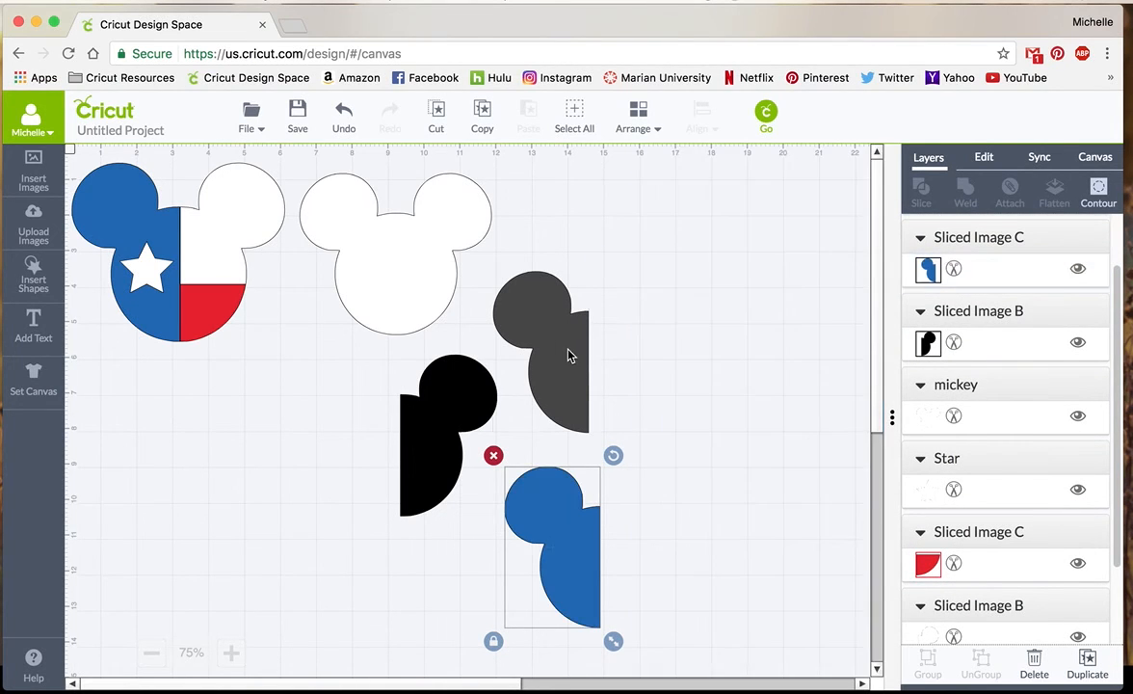
key(Delete)
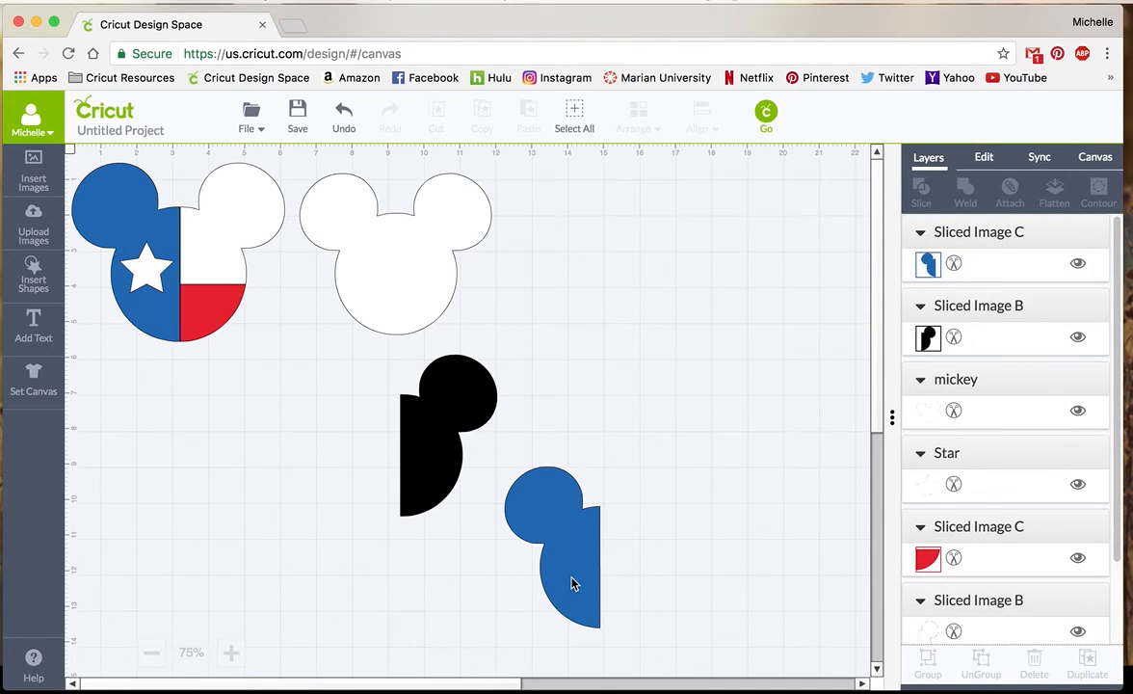
drag(571, 583, 367, 285)
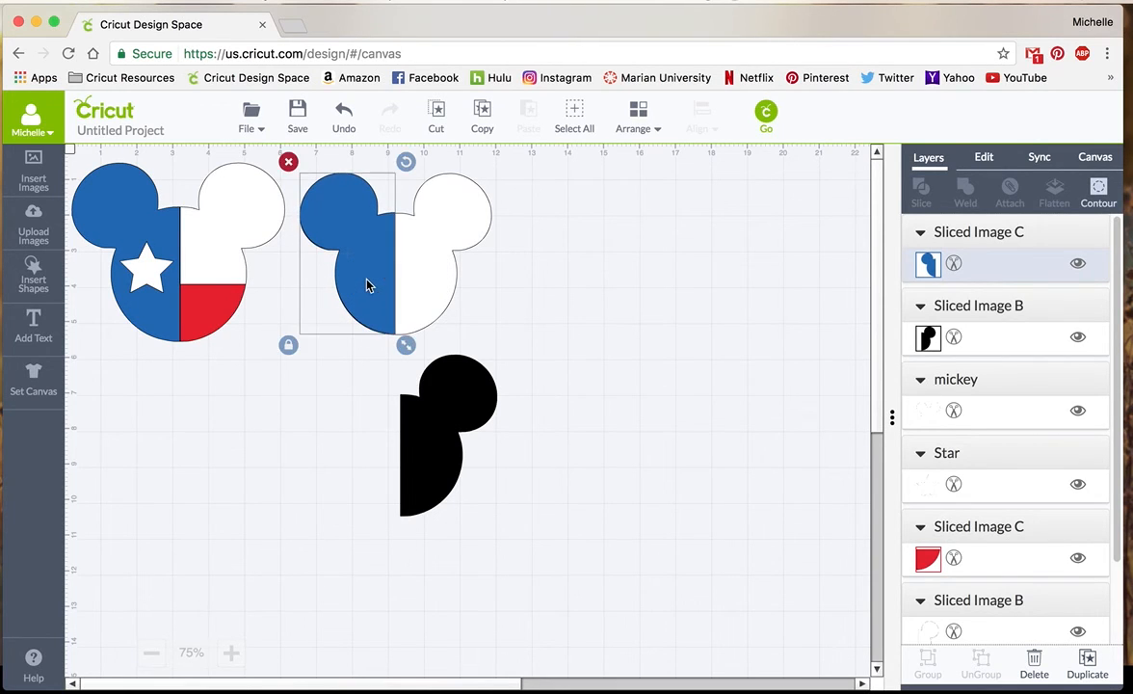
- Insert a square over the lower part of the remaining black right half and slice the half with it
click(34, 275)
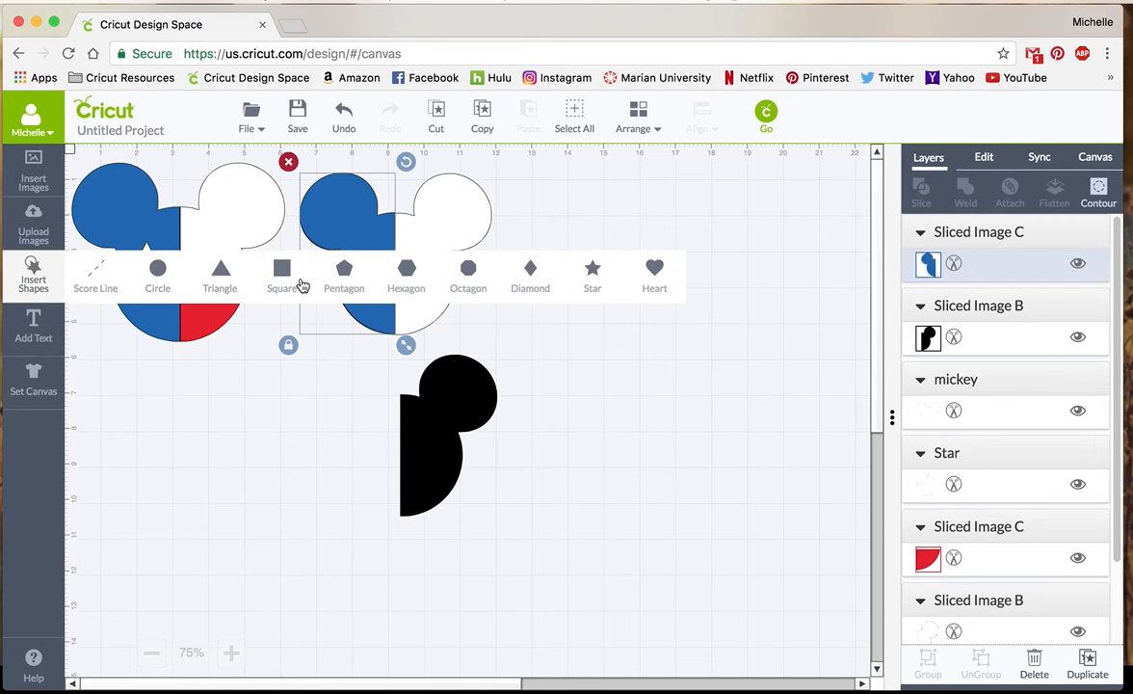
click(282, 274)
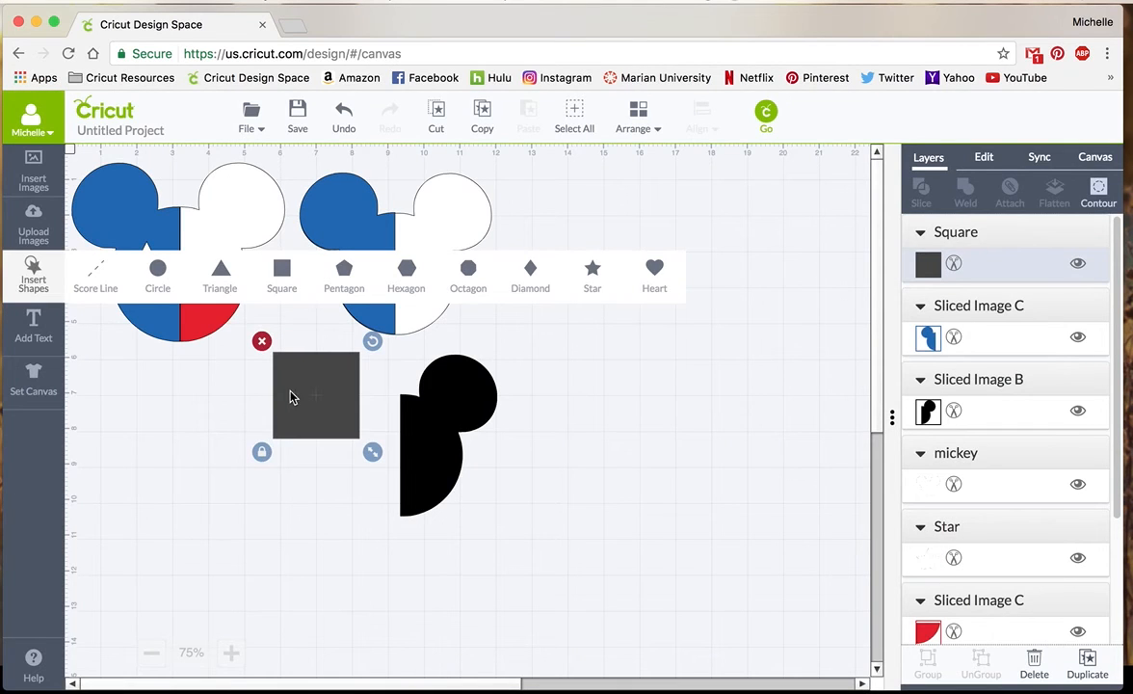
drag(309, 400, 425, 512)
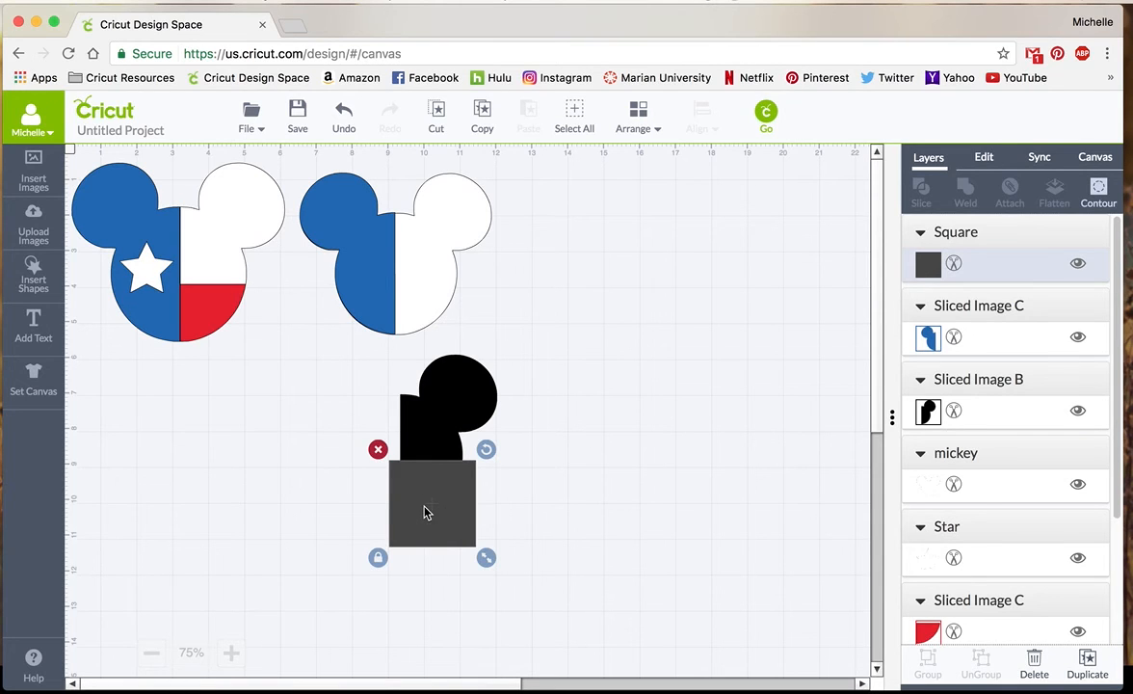
shift+click(456, 398)
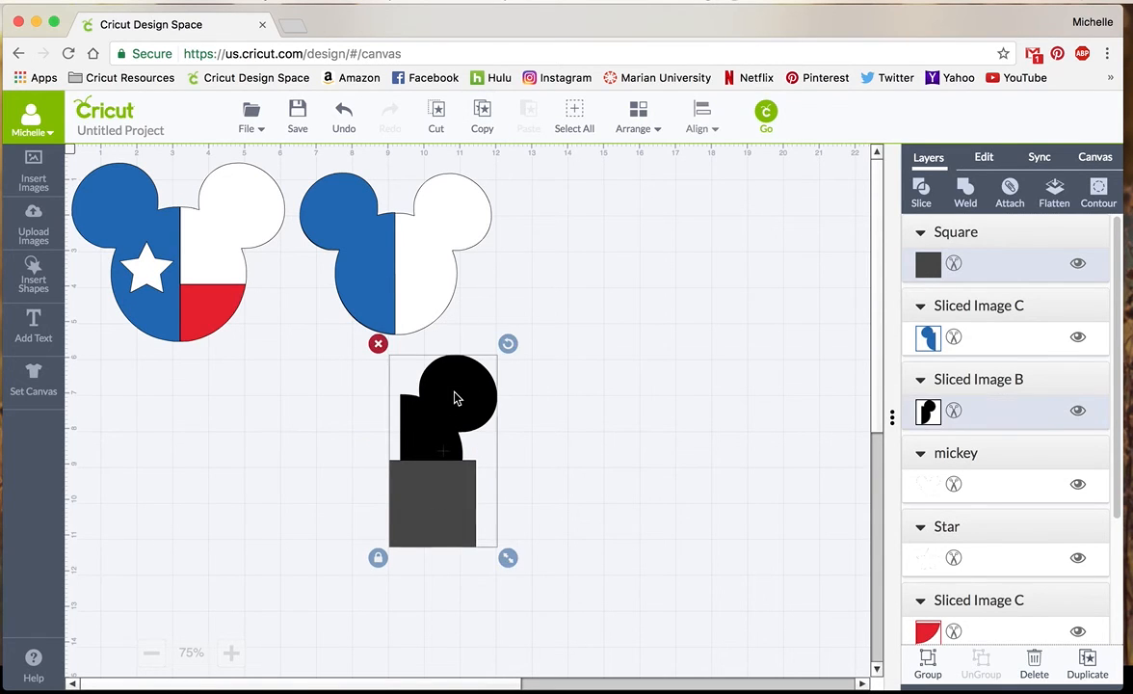
click(925, 191)
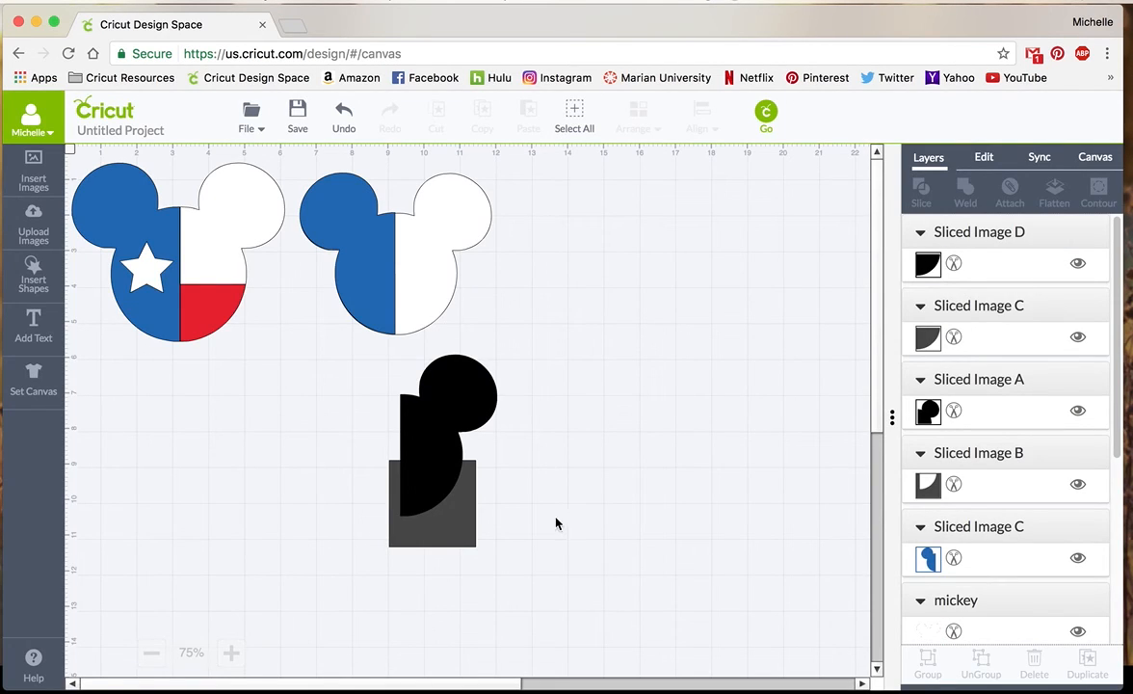
- Place the sliced black lower-right piece on the white mickey's matching lower-right section and color it Very Berry red
drag(431, 495, 429, 313)
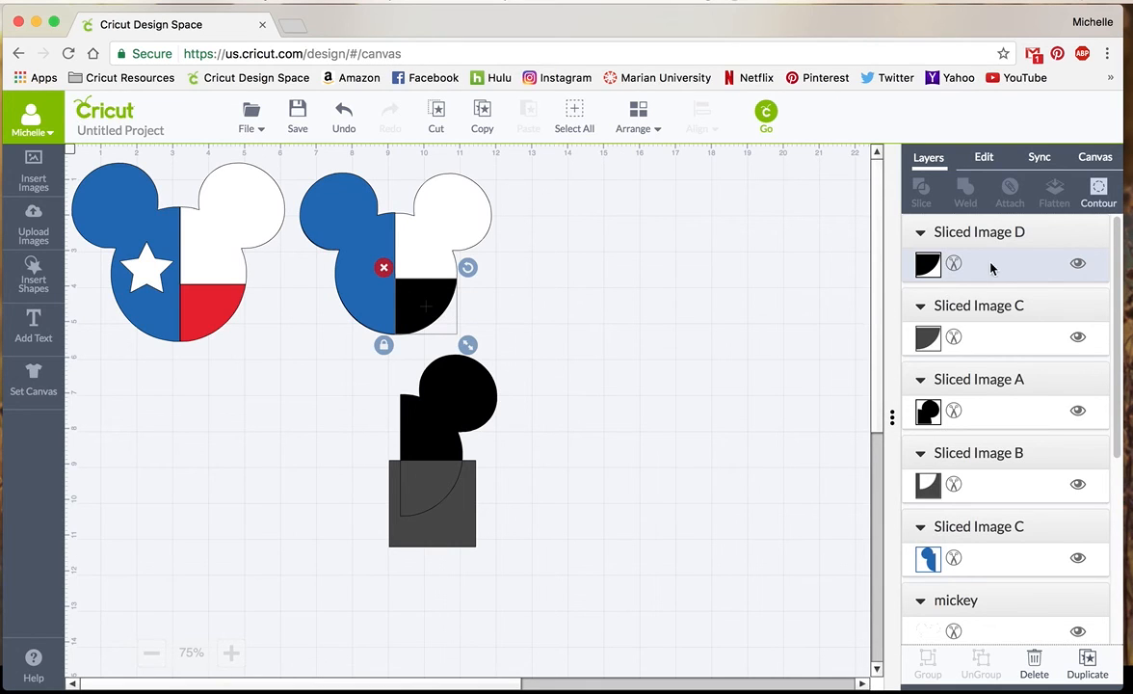
click(955, 266)
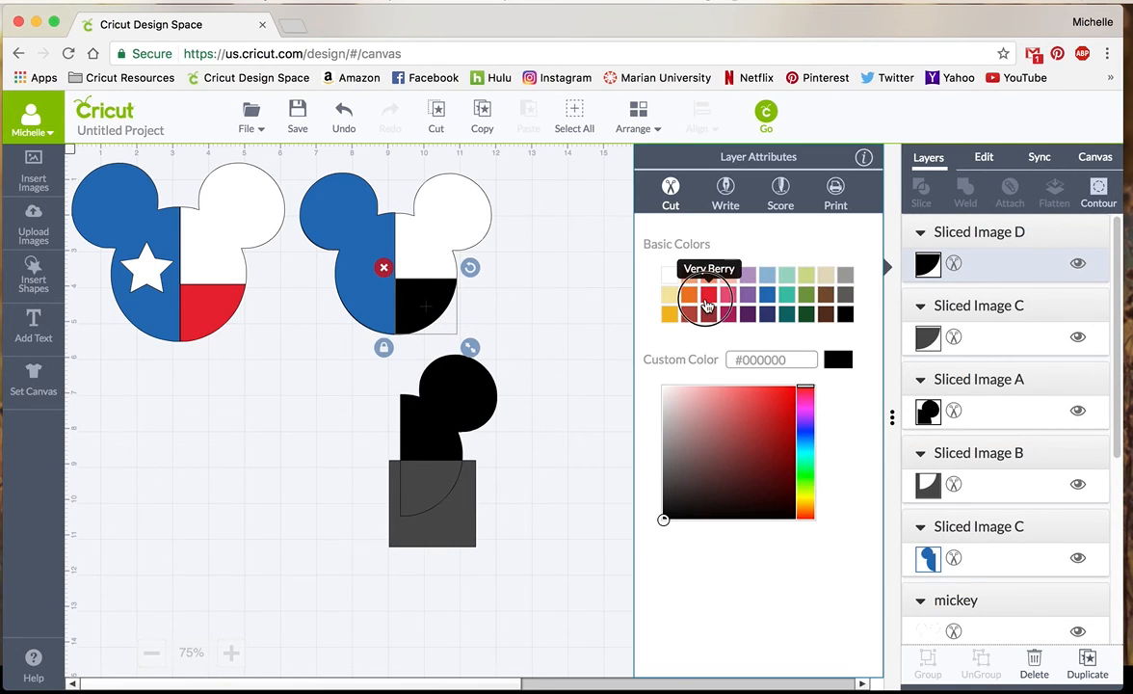
click(707, 297)
- Delete all the leftover black and gray slice pieces below the designs and nudge the blue half into line with the white mickey
click(430, 487)
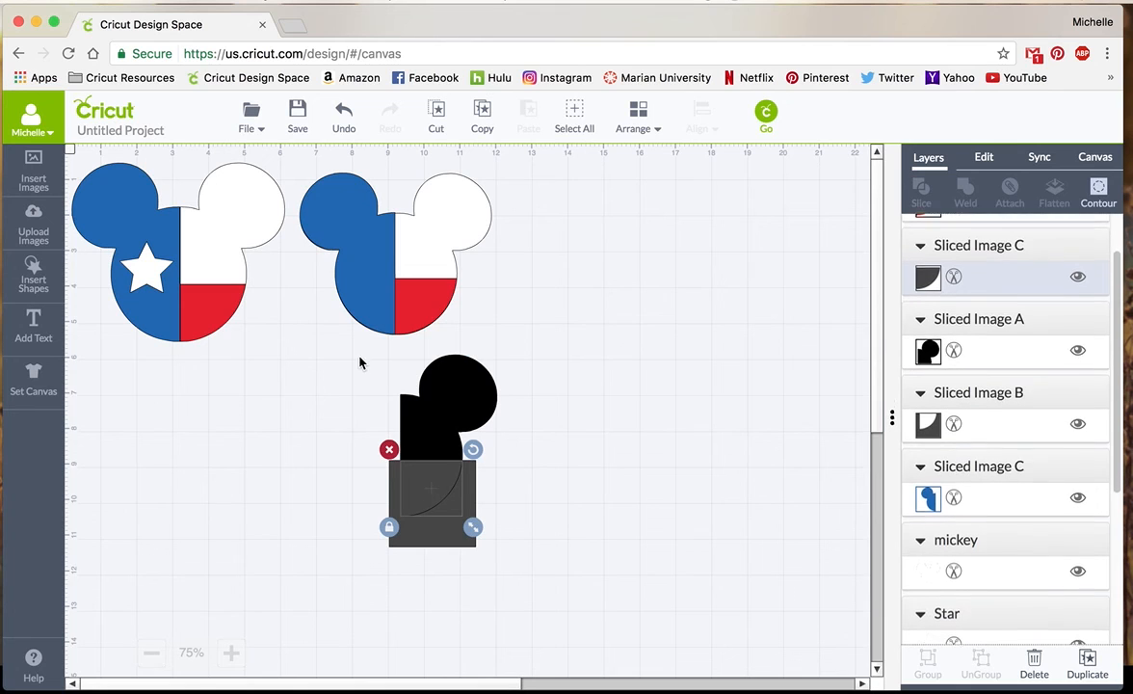
drag(366, 353, 500, 555)
key(Delete)
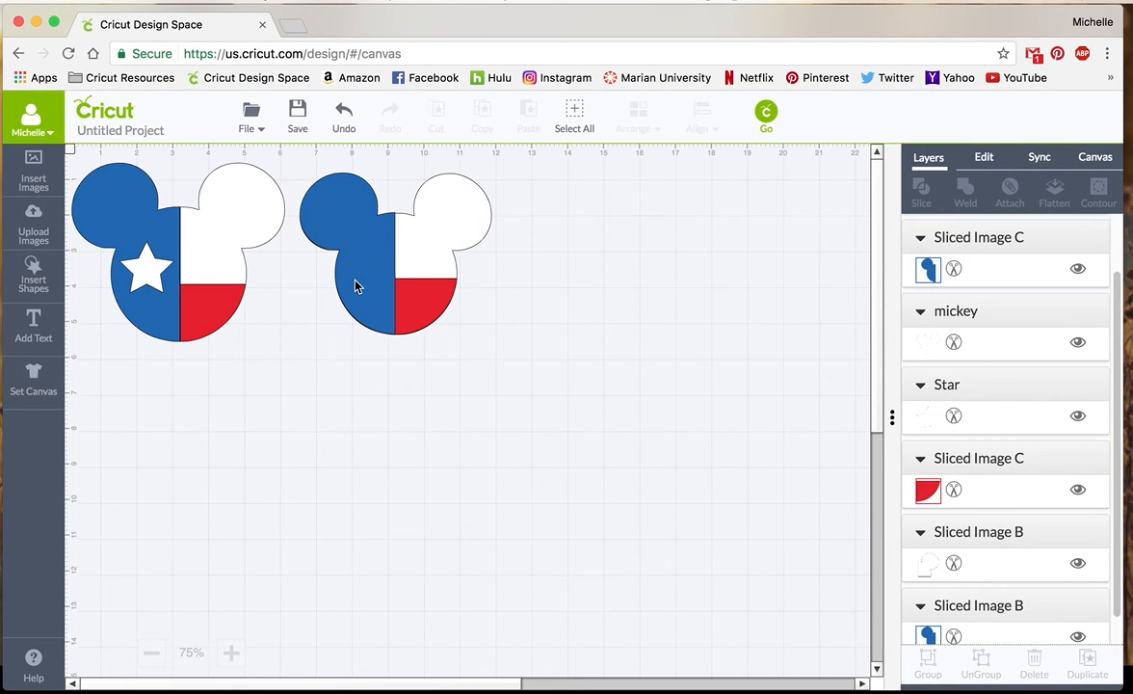
mouse_move(355, 279)
mouse_down()
mouse_move(316, 299)
mouse_move(357, 279)
mouse_up()
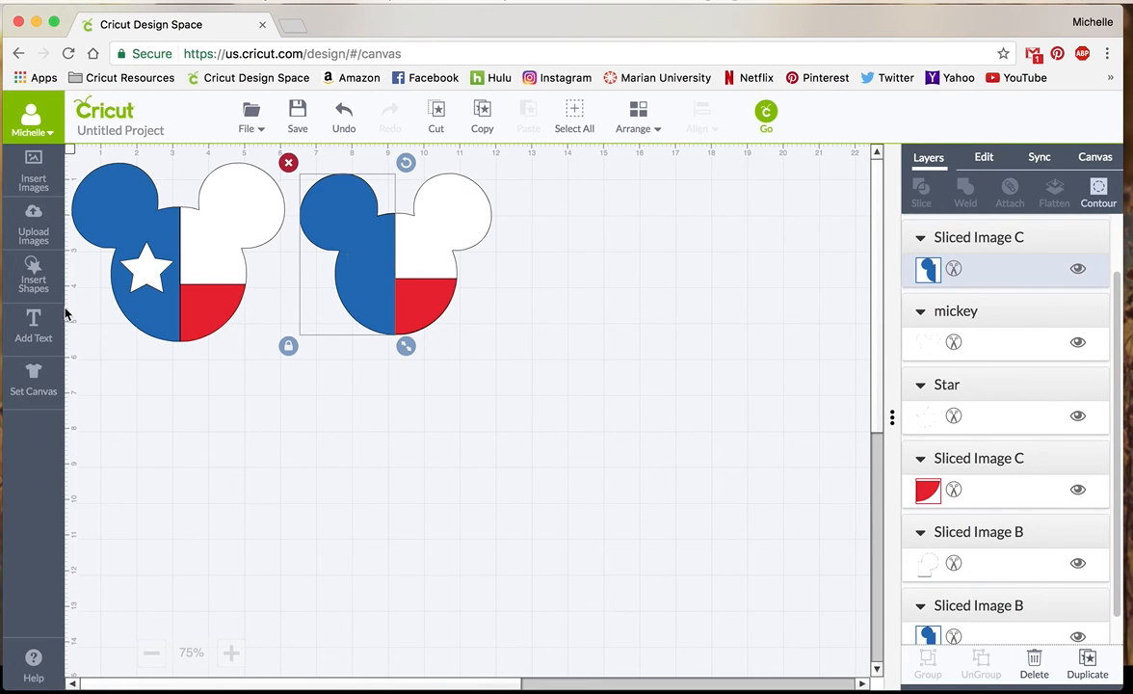
- Insert a star, shrink it, and position it on the face area of the second mickey's blue half
click(31, 272)
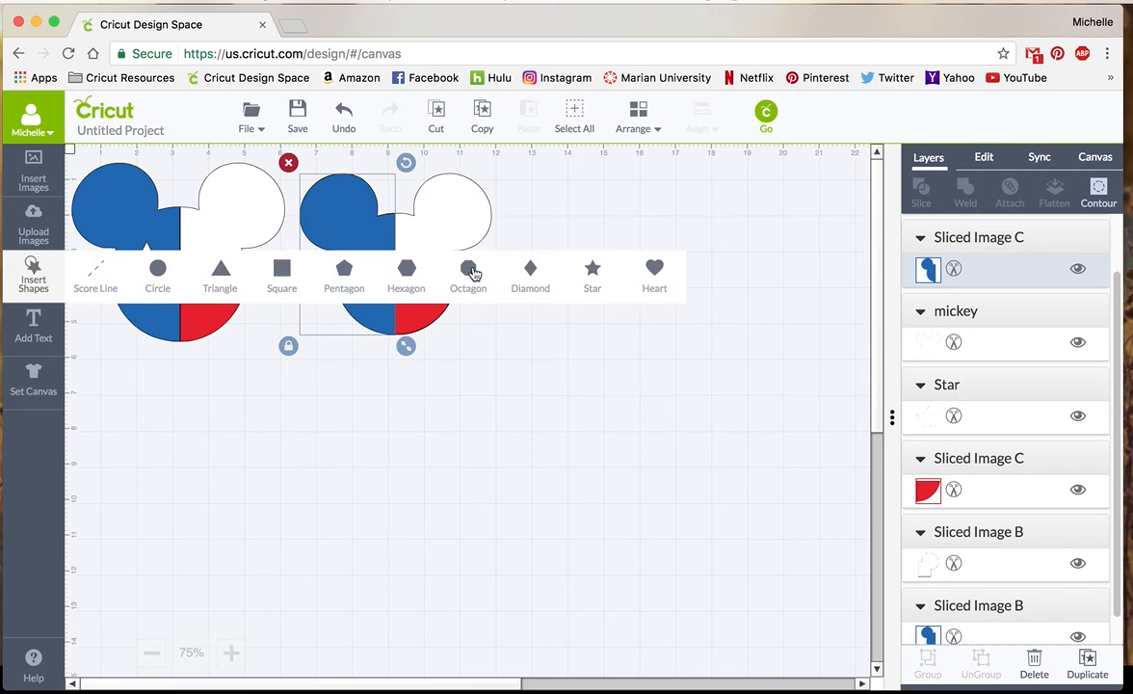
click(592, 272)
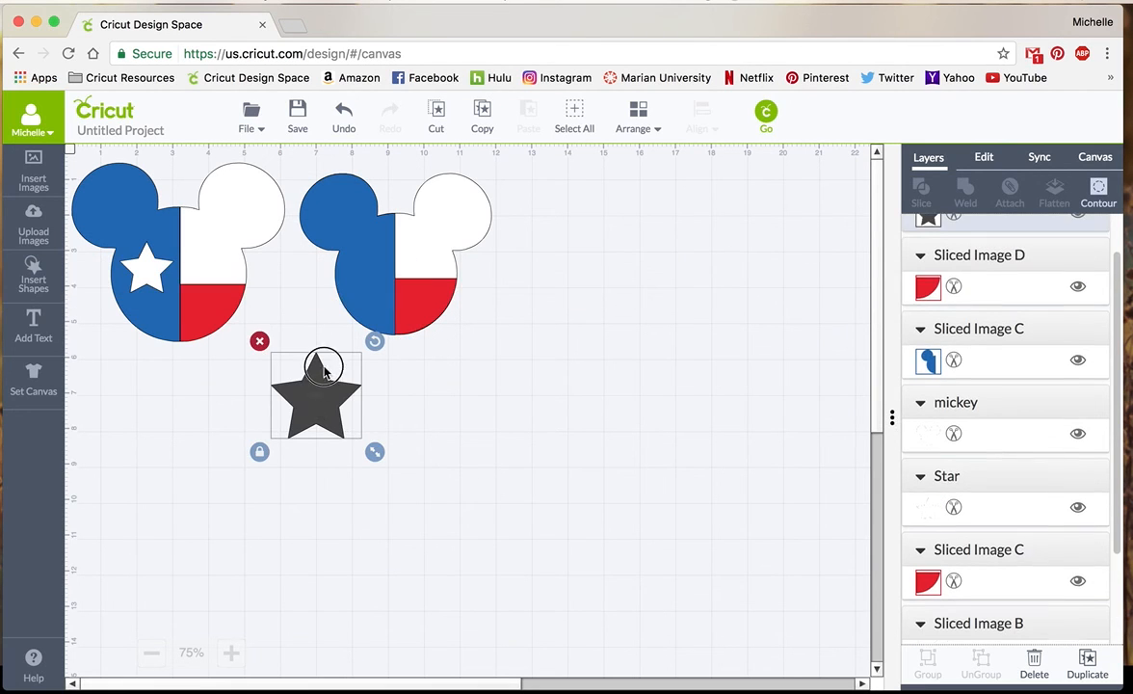
drag(318, 414, 366, 300)
drag(419, 337, 370, 279)
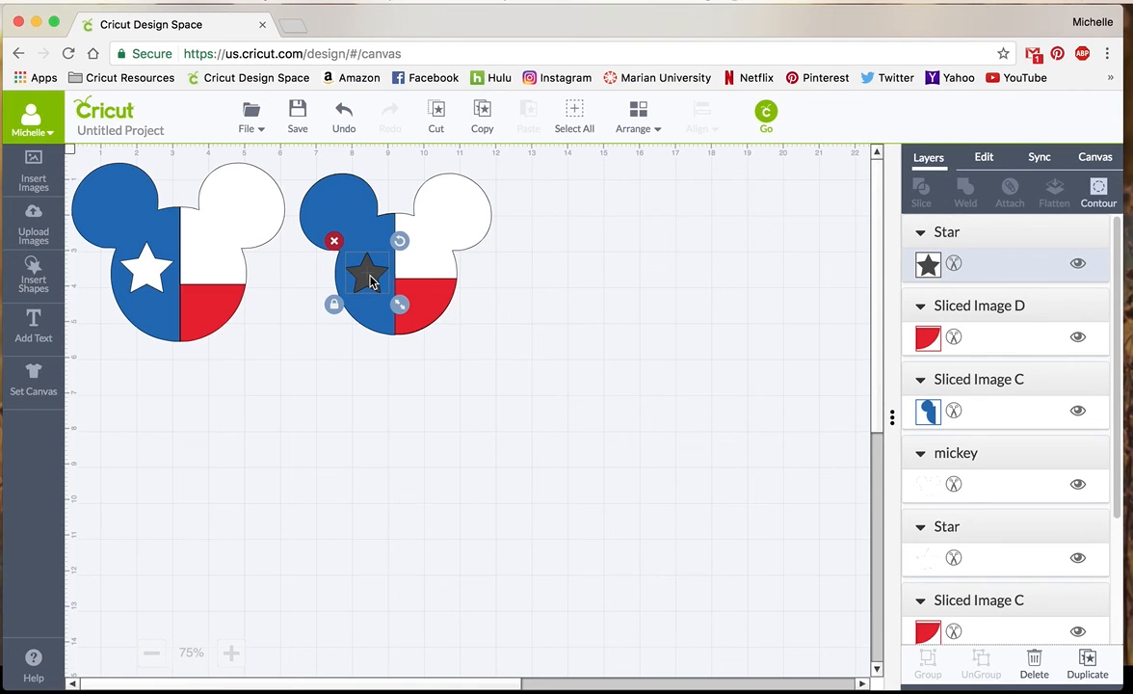
- Attach the star to the second mickey's blue half as a cutout and realign the attached set over the white base
shift+click(330, 213)
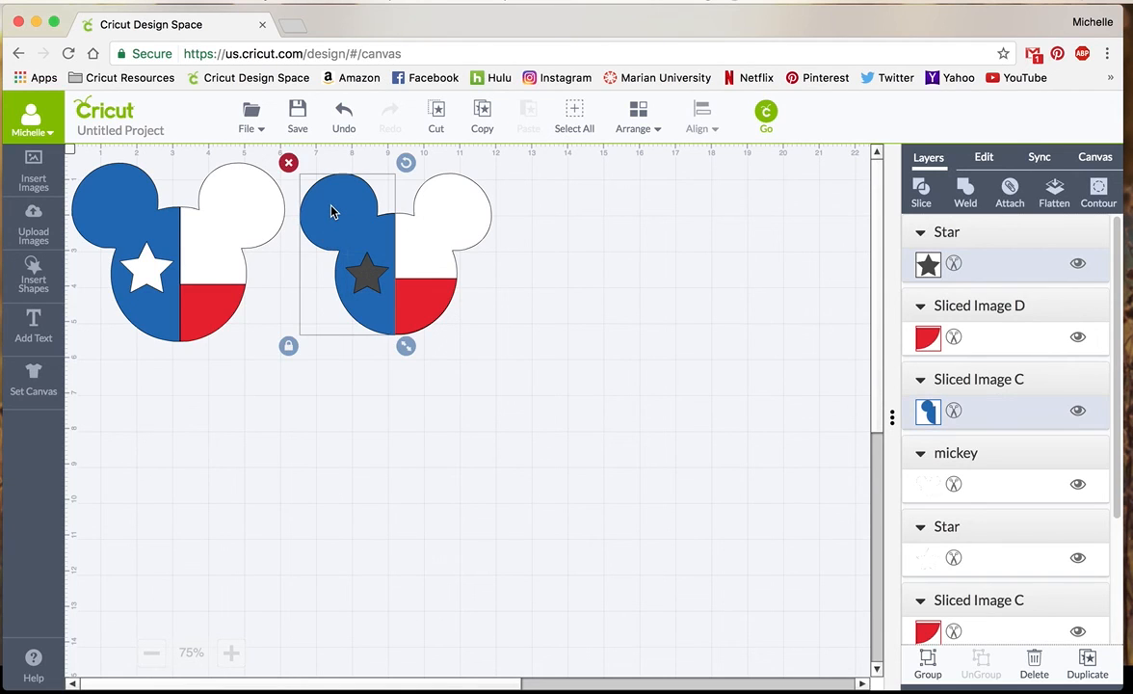
click(1011, 193)
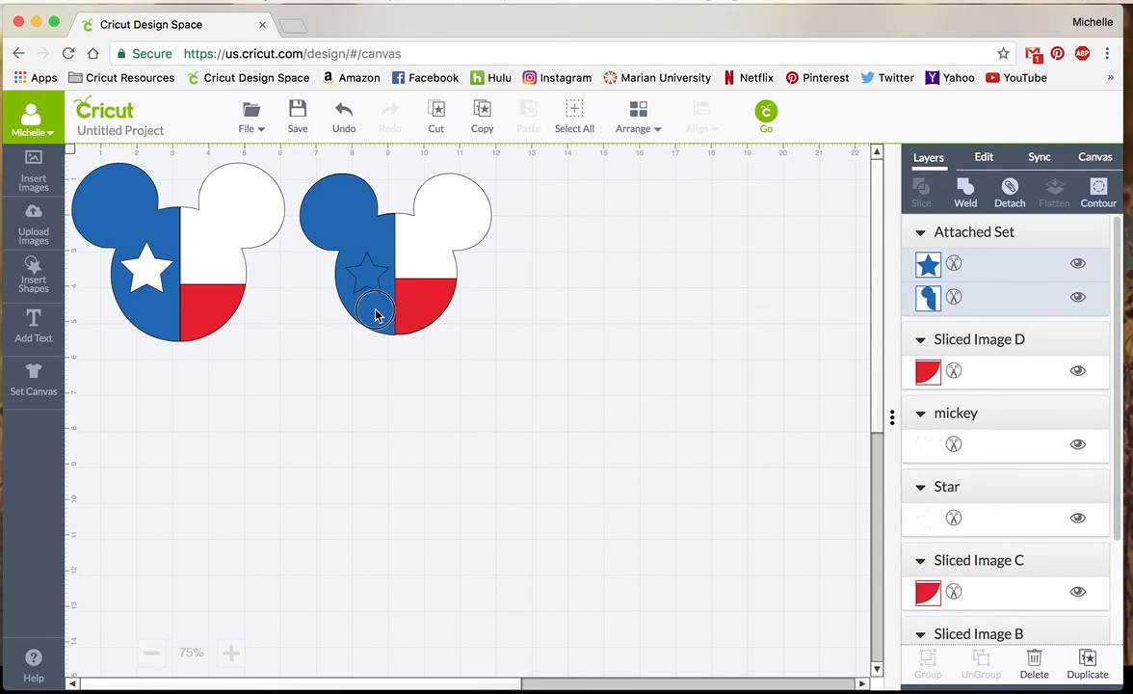
drag(378, 310, 369, 276)
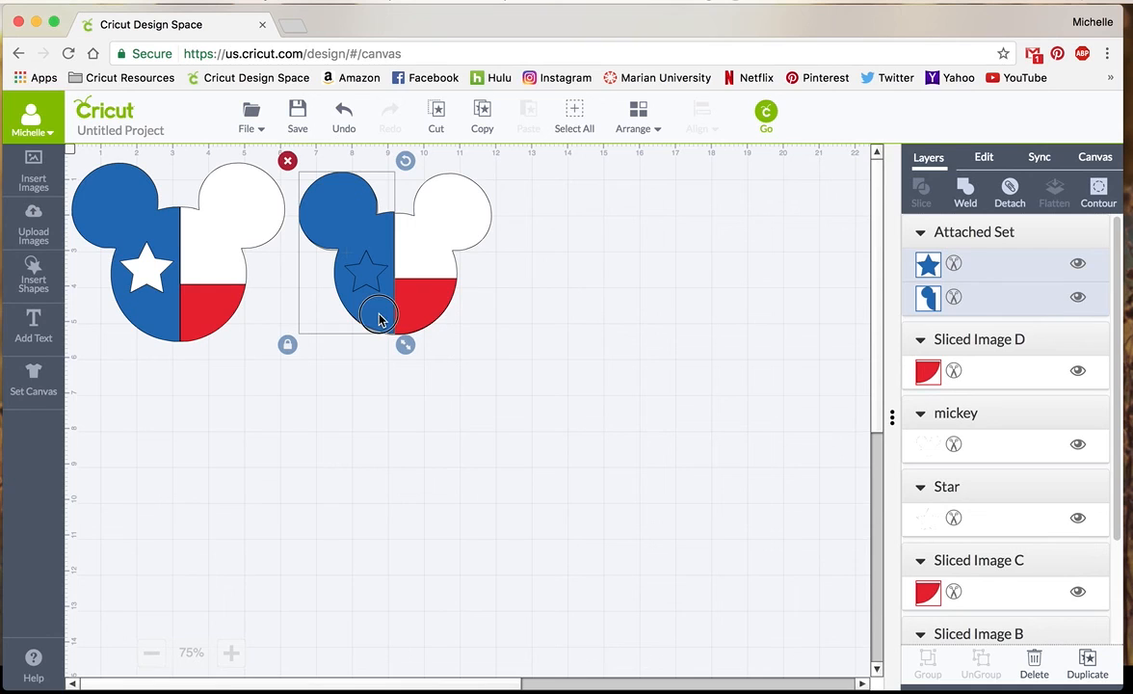
drag(379, 321, 379, 322)
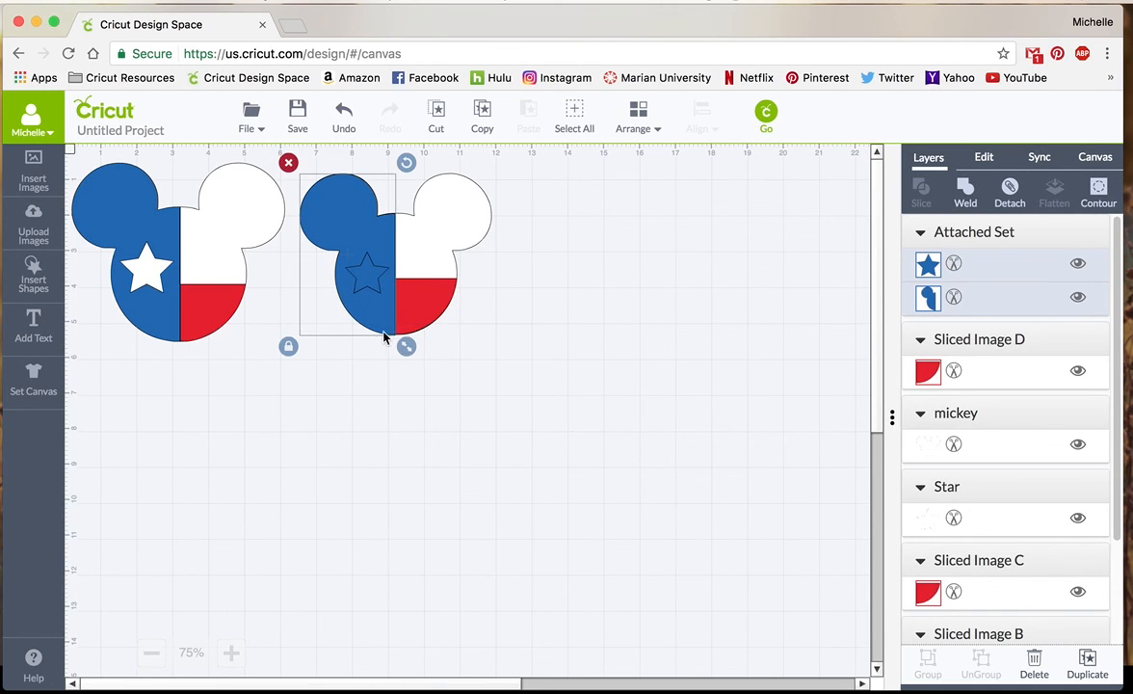
- Examine how the two mickey designs are layered, checking the second one's blue, red and white pieces in turn
click(462, 402)
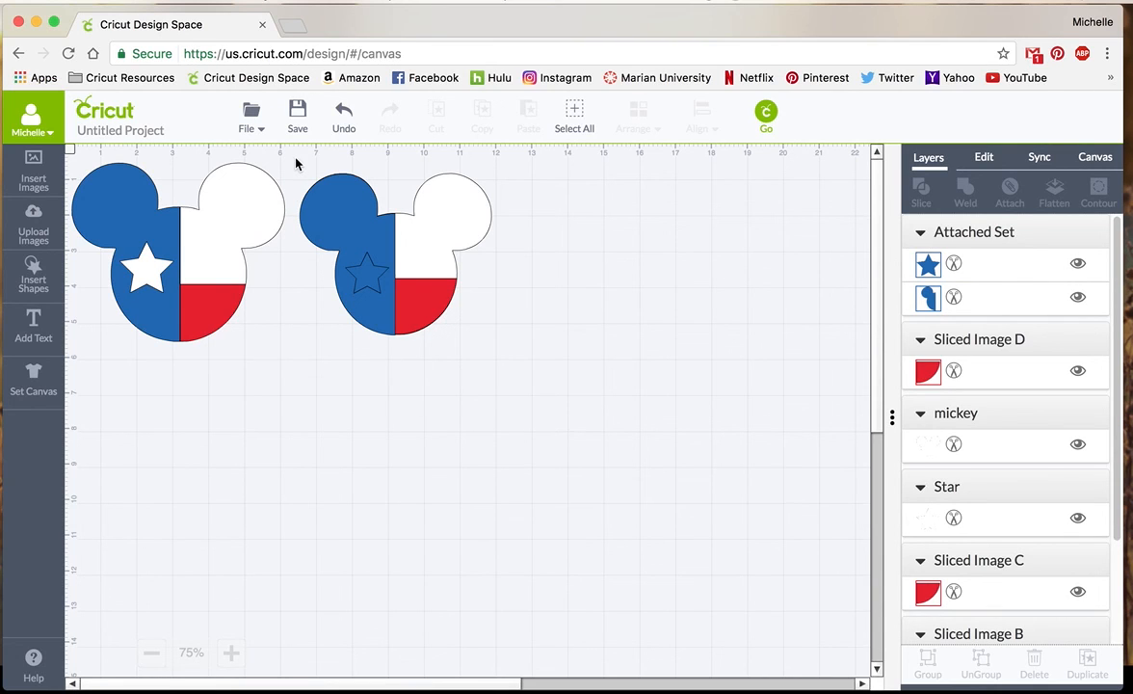
drag(295, 156, 525, 383)
click(603, 393)
mouse_move(214, 223)
mouse_down()
mouse_move(202, 214)
mouse_move(210, 219)
mouse_up()
drag(370, 244, 372, 245)
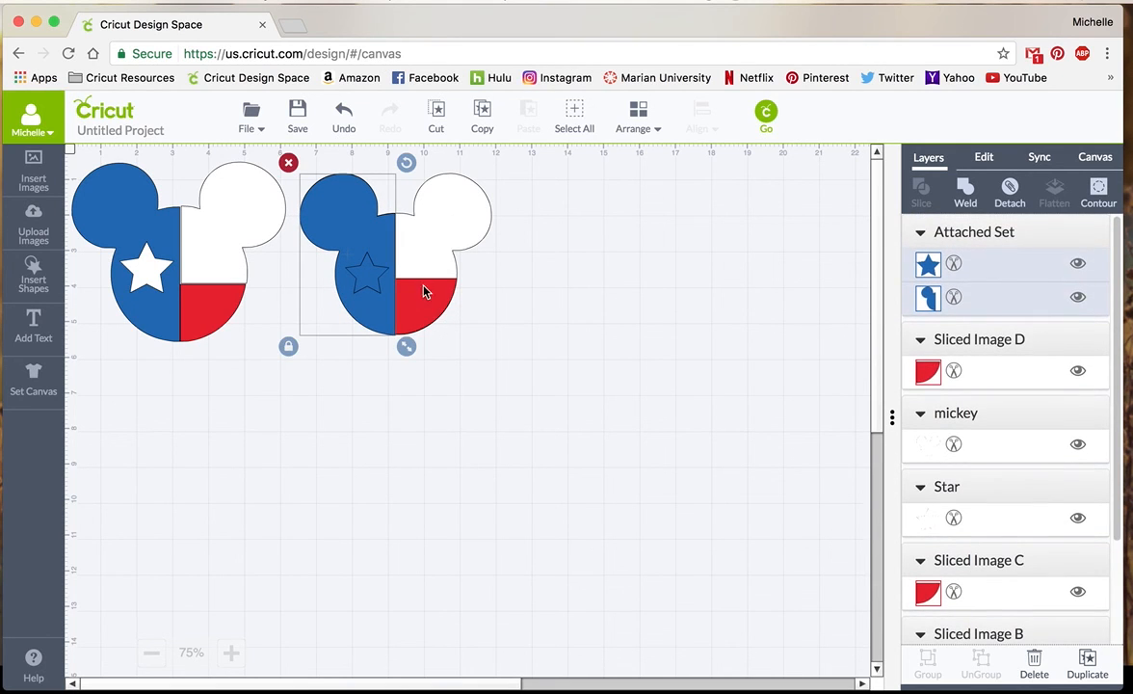
drag(423, 289, 425, 296)
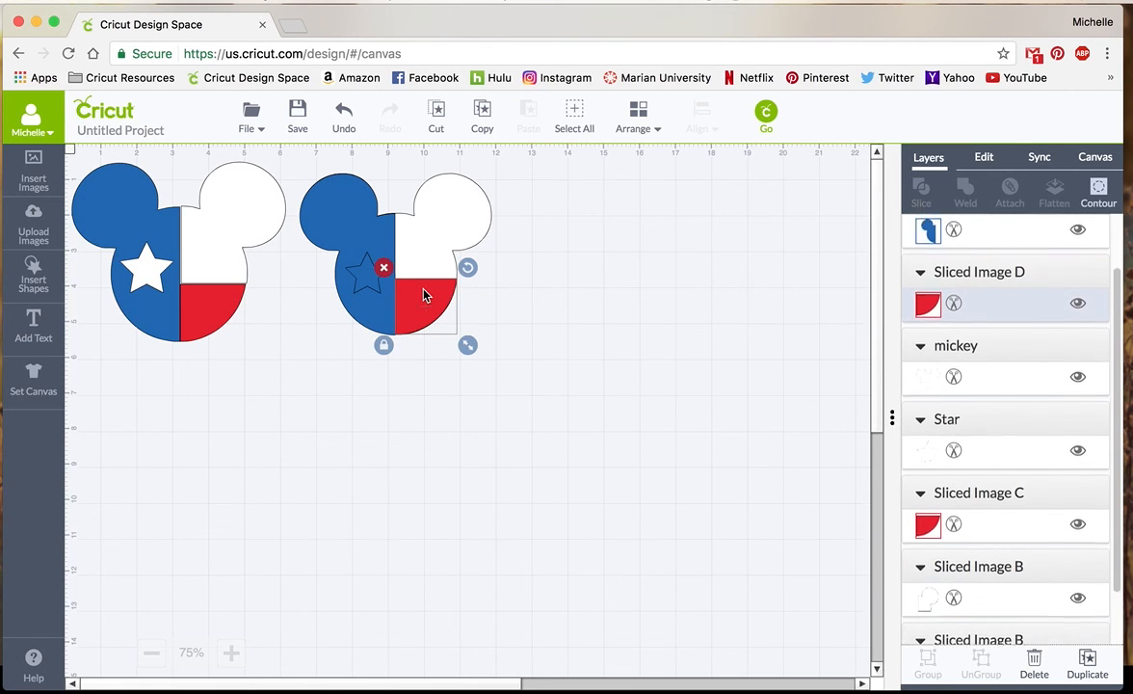
click(420, 246)
click(657, 406)
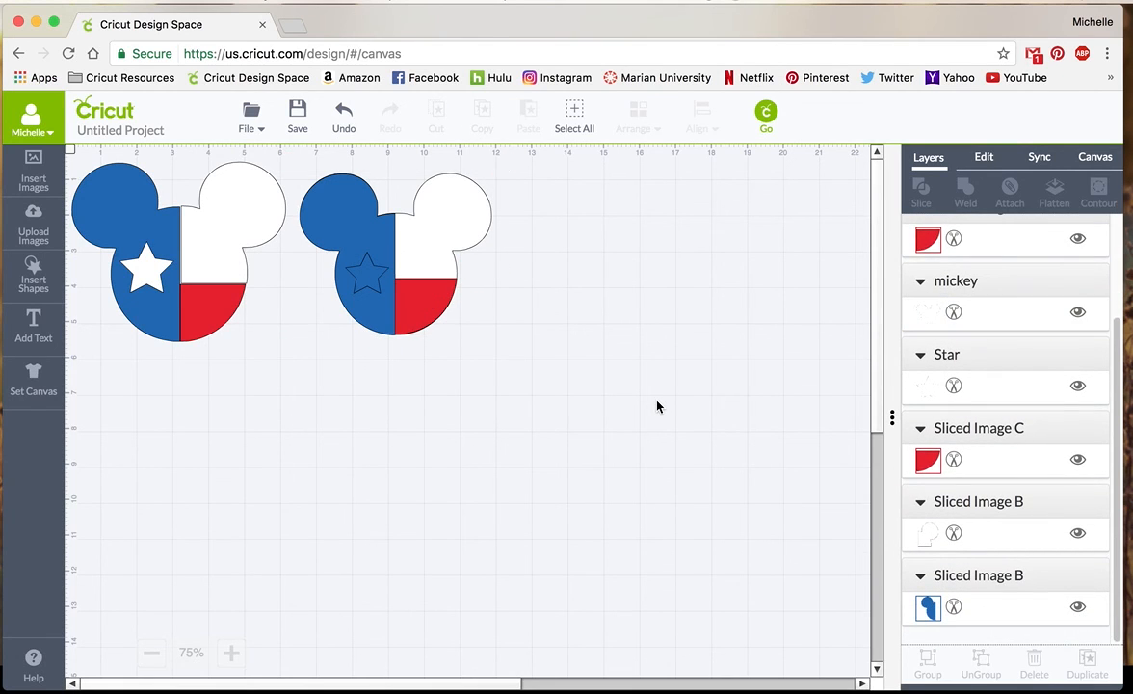